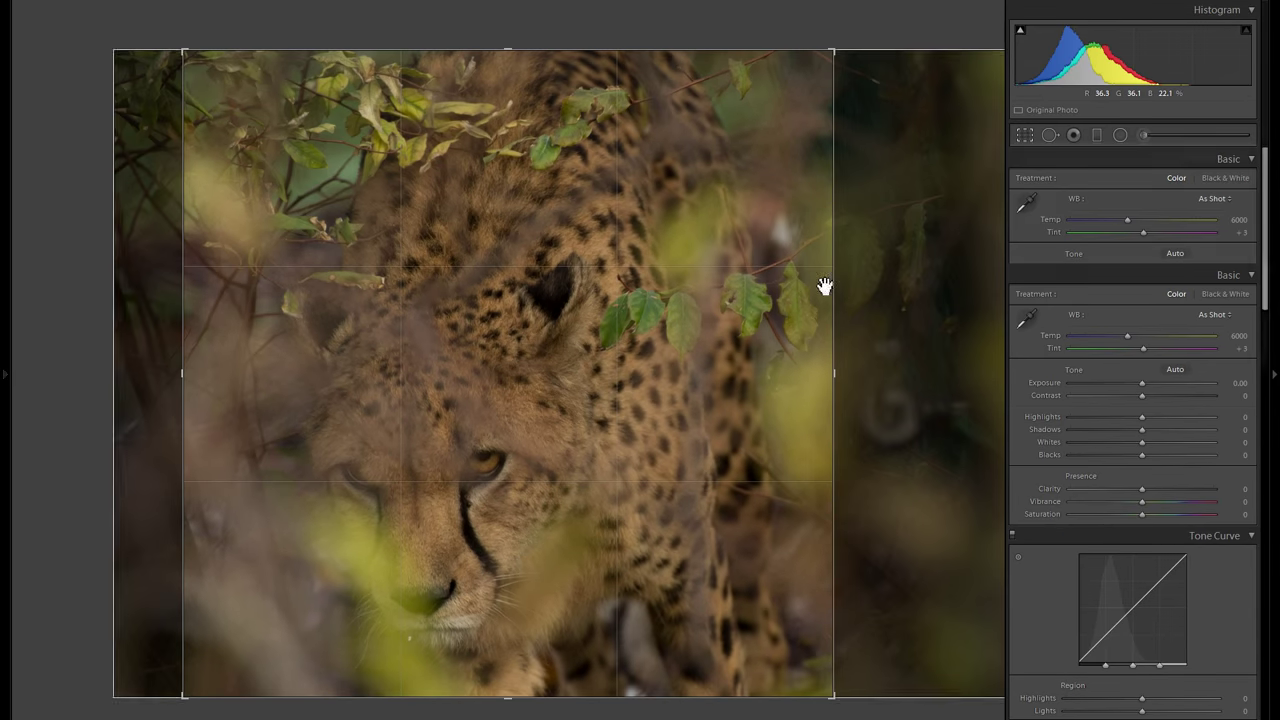
# Crop the photo to a narrower frame around the cheetah and apply the crop
pyautogui.moveTo(831, 277); pyautogui.dragTo(808, 274)
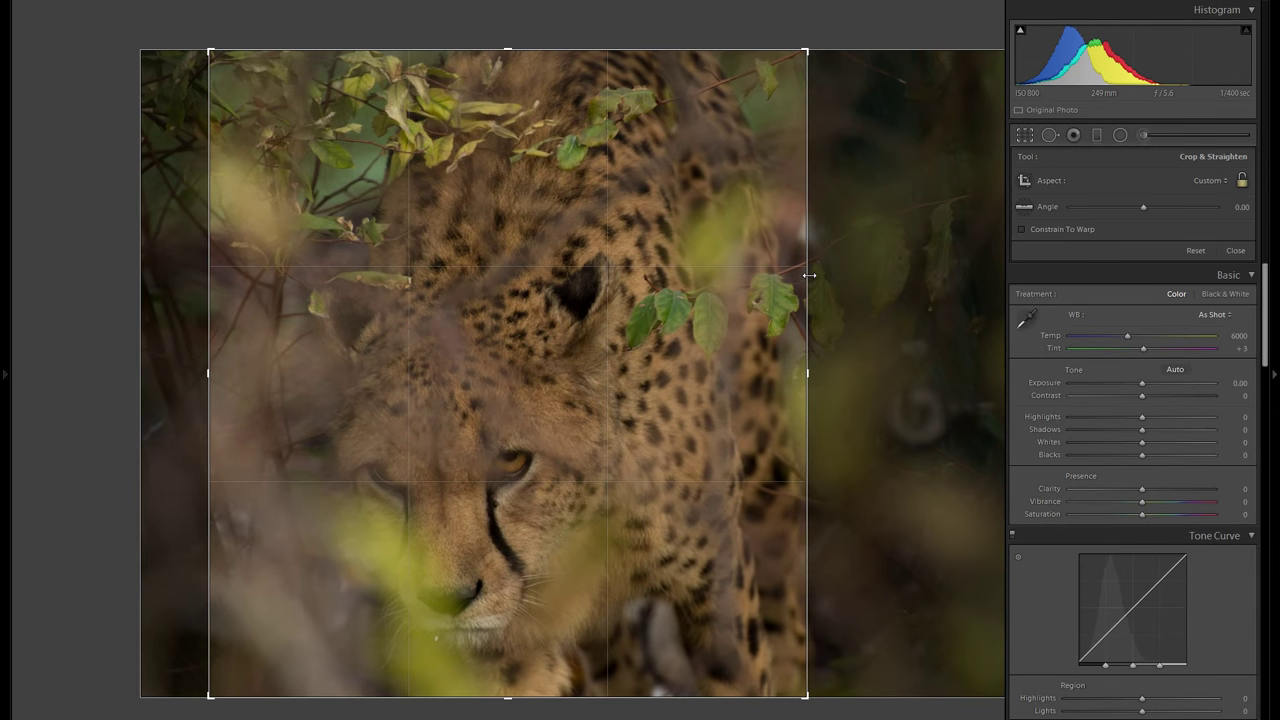
pyautogui.press('Return')
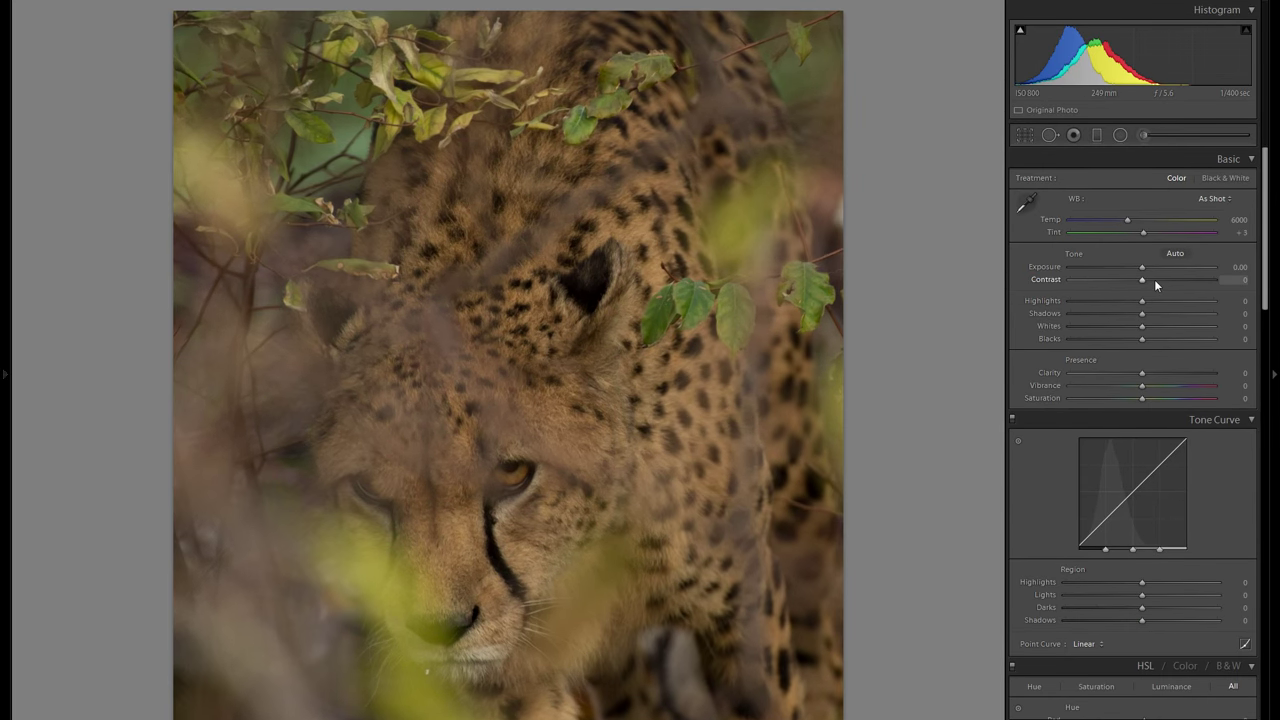
# Preview the photo in the Black & White treatment and return it to Color
pyautogui.click(1226, 178)
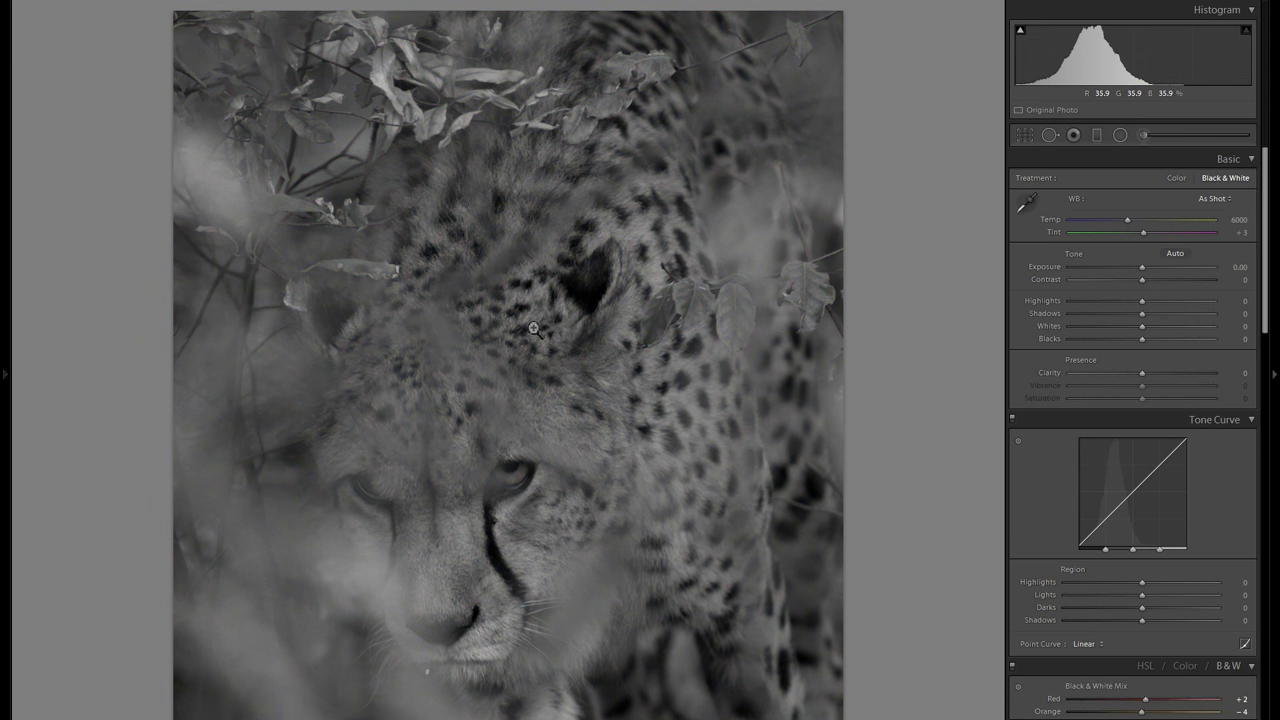
pyautogui.press('v')
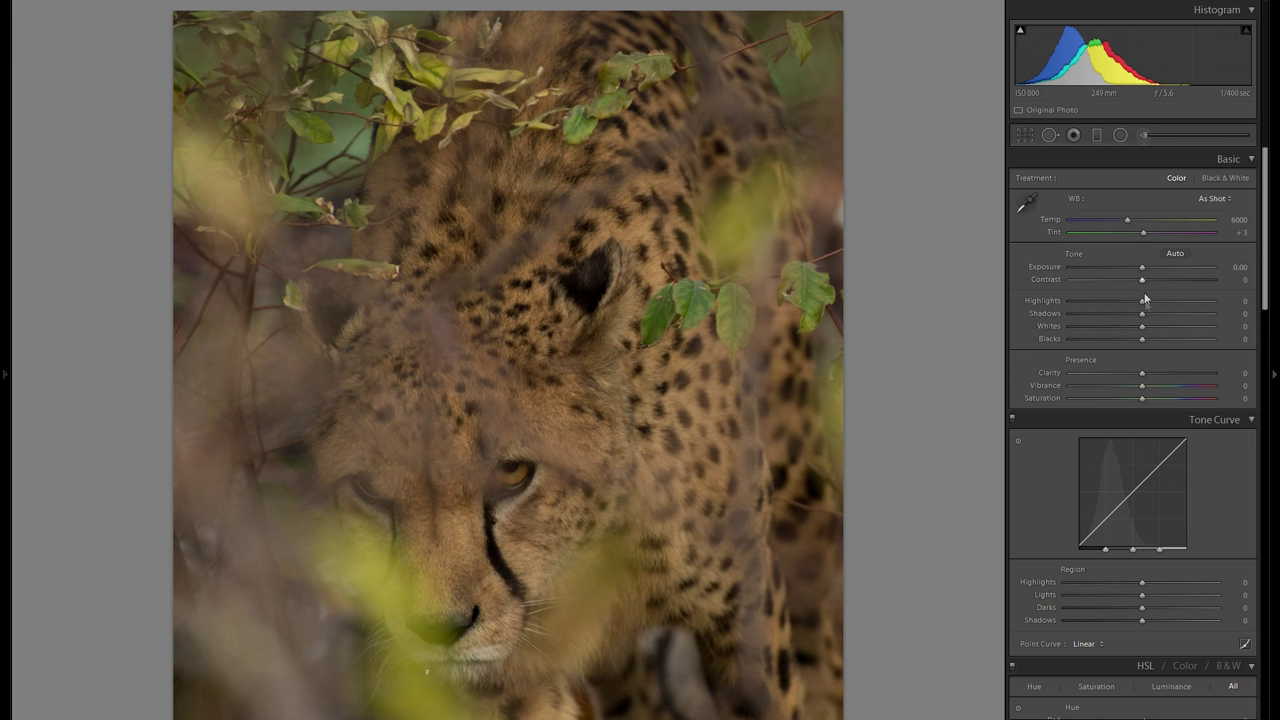
# Raise the photo's Shadows to +100 and Contrast to +46
pyautogui.moveTo(1146, 313); pyautogui.dragTo(1214, 313)
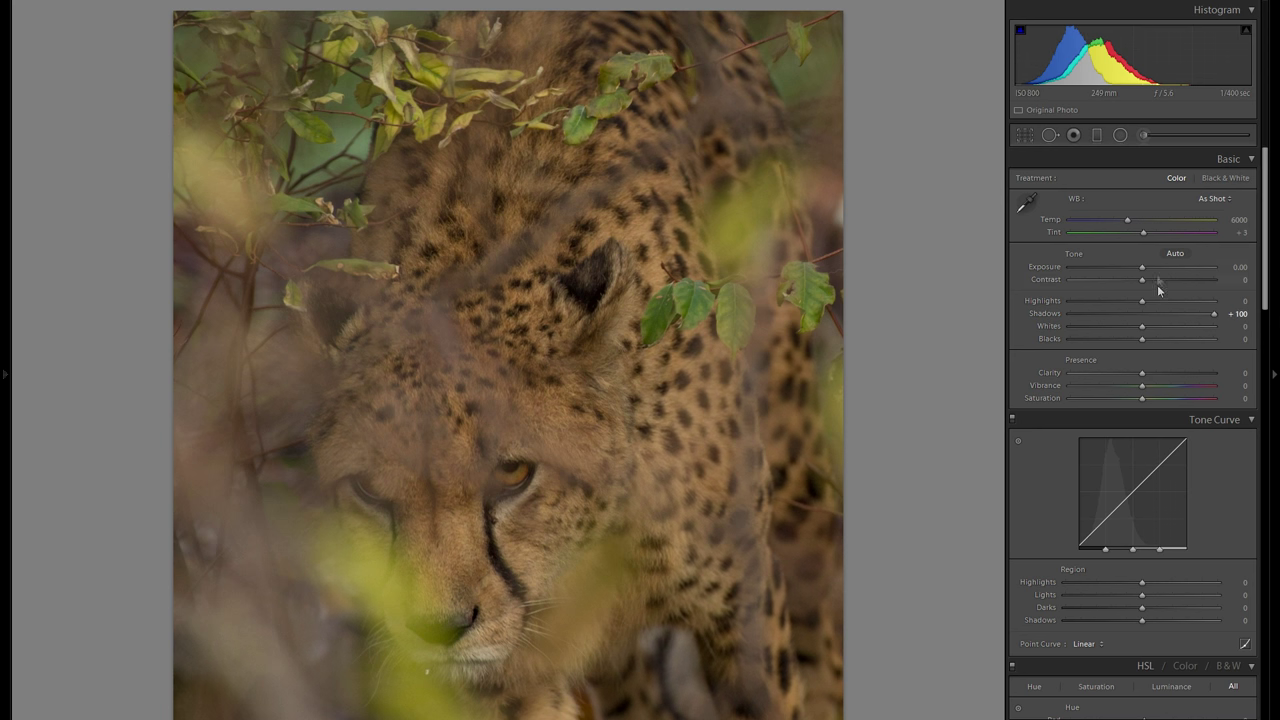
pyautogui.moveTo(1149, 279); pyautogui.dragTo(1172, 280)
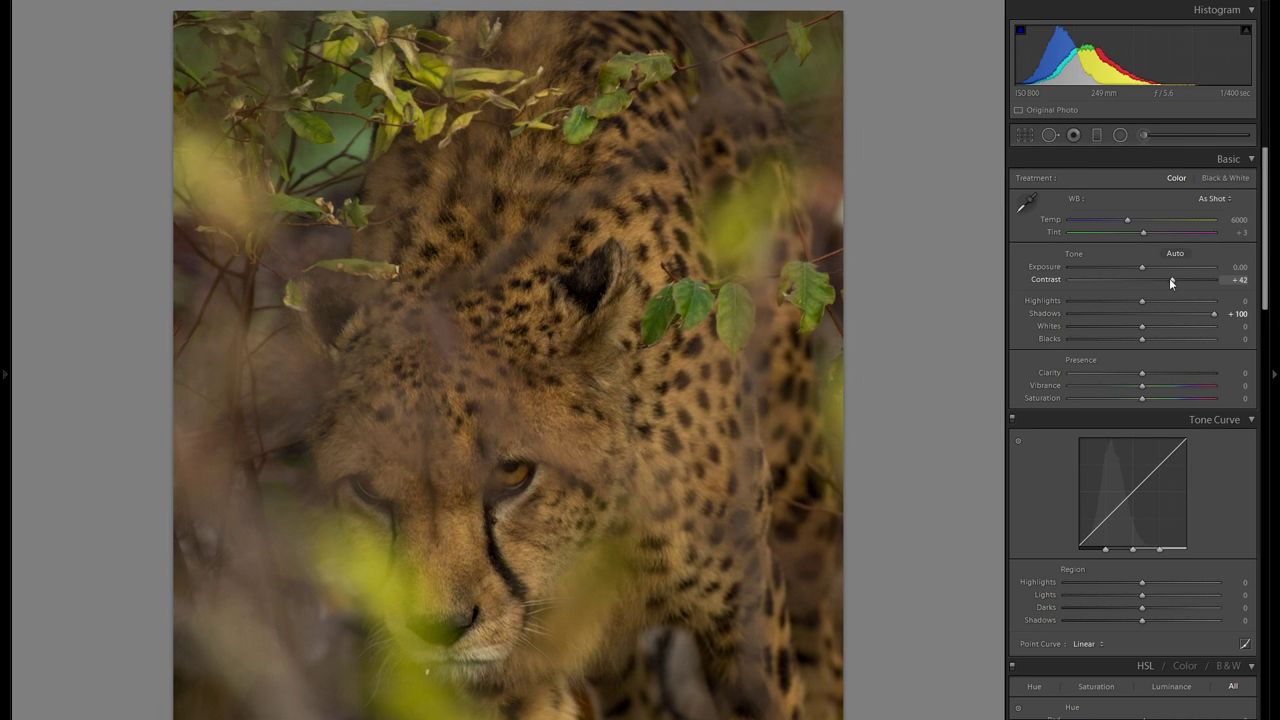
pyautogui.doubleClick(1044, 280)
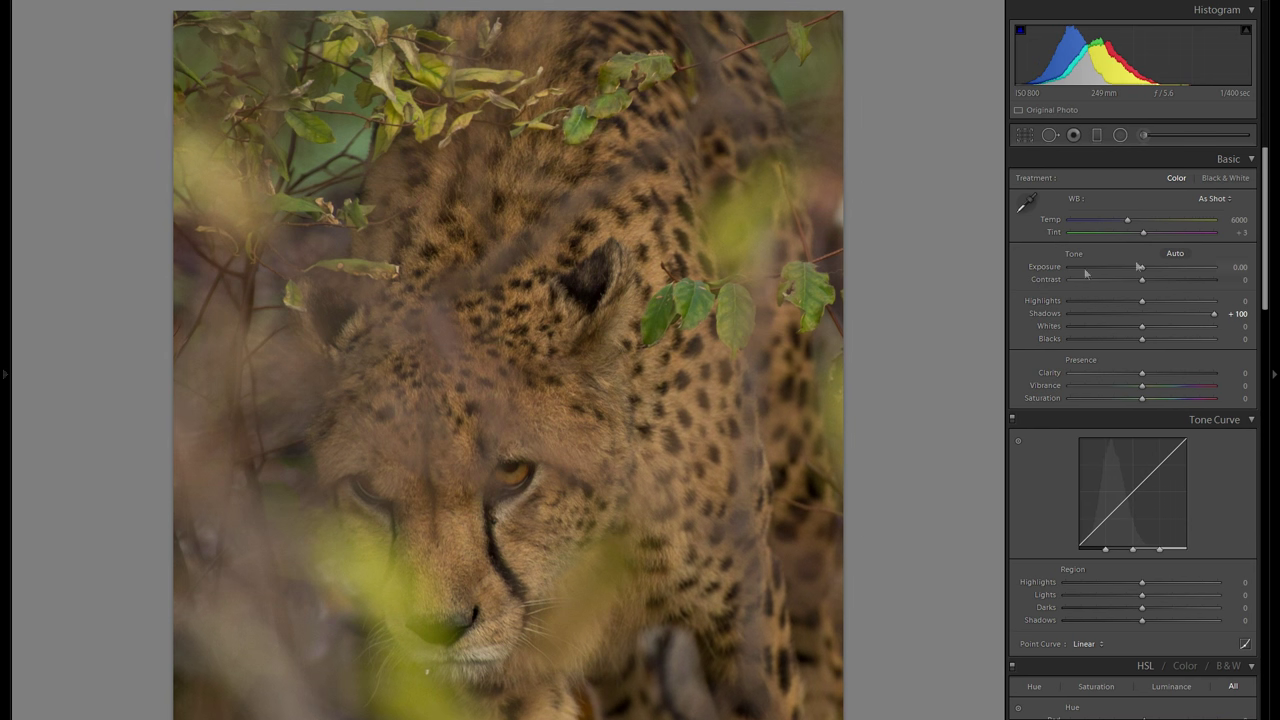
pyautogui.moveTo(1169, 277); pyautogui.dragTo(1175, 278)
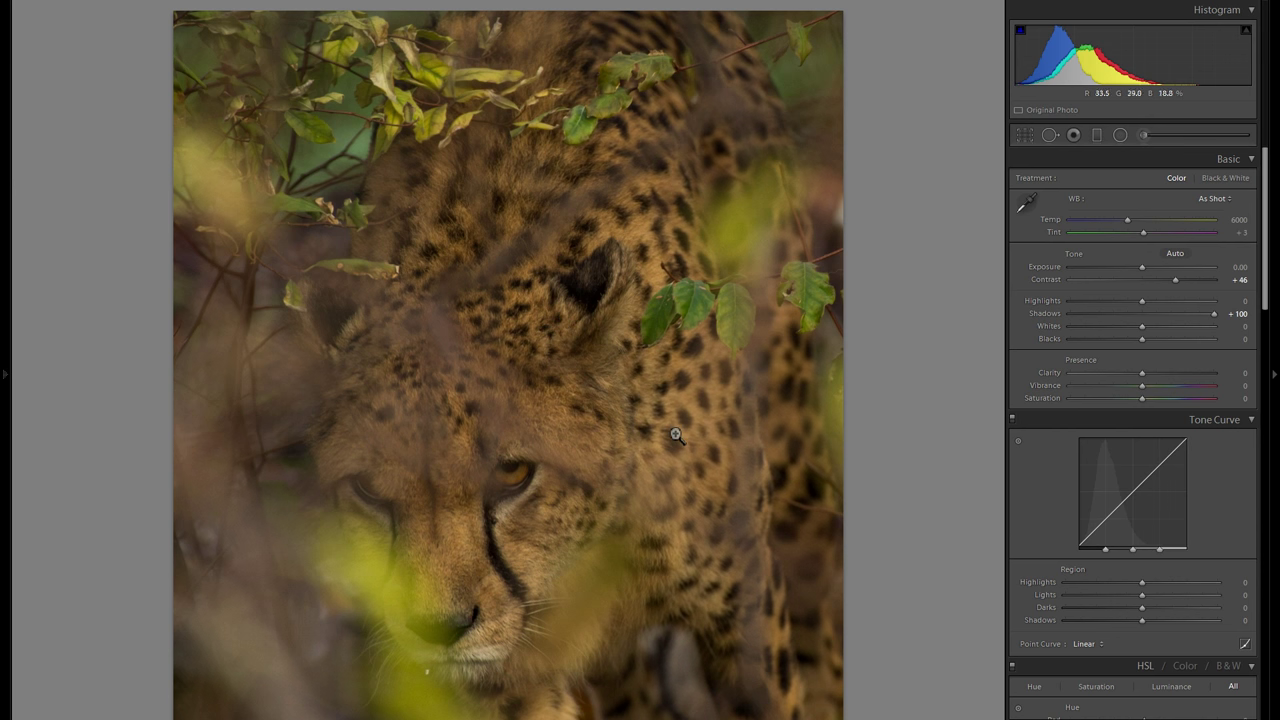
# Balance the dark tones by setting Blacks to +36 and Contrast to +63
pyautogui.moveTo(1176, 279)
pyautogui.mouseDown()
pyautogui.moveTo(1215, 273)
pyautogui.moveTo(1183, 280)
pyautogui.mouseUp()
pyautogui.click(1175, 340)
pyautogui.click(1175, 342)
pyautogui.moveTo(1180, 280); pyautogui.dragTo(1201, 281)
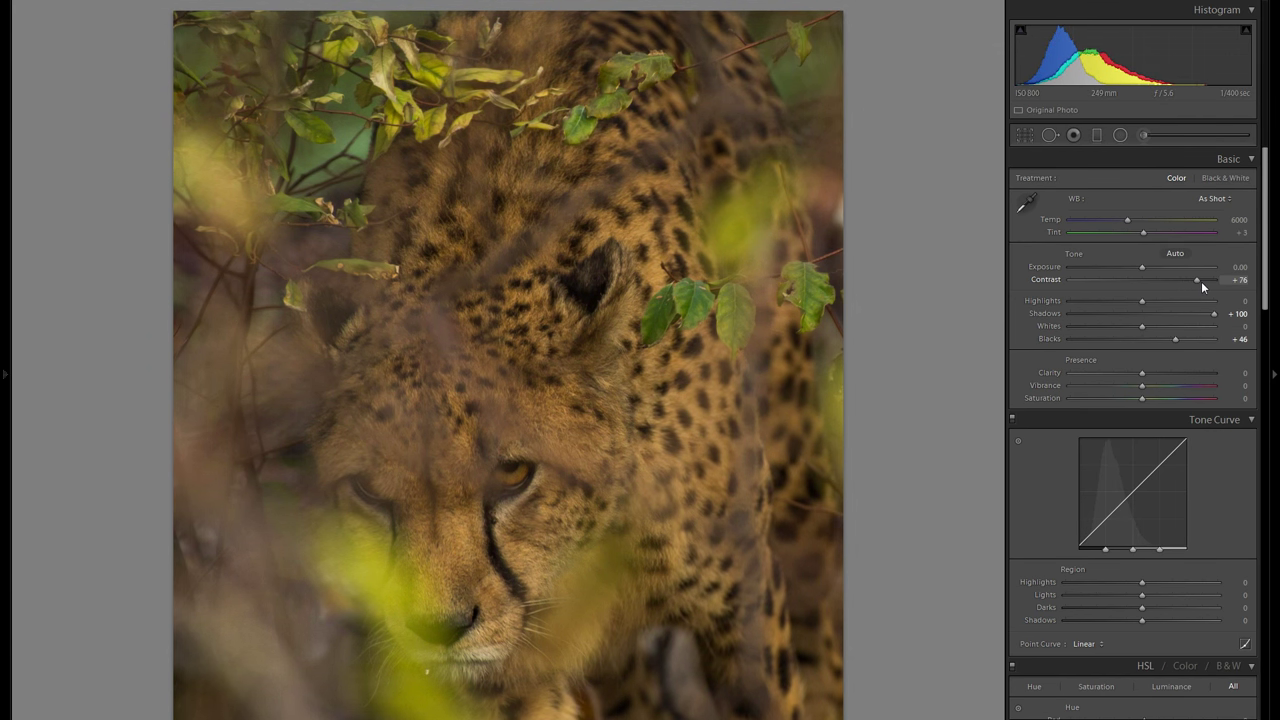
pyautogui.moveTo(1175, 342); pyautogui.dragTo(1168, 340)
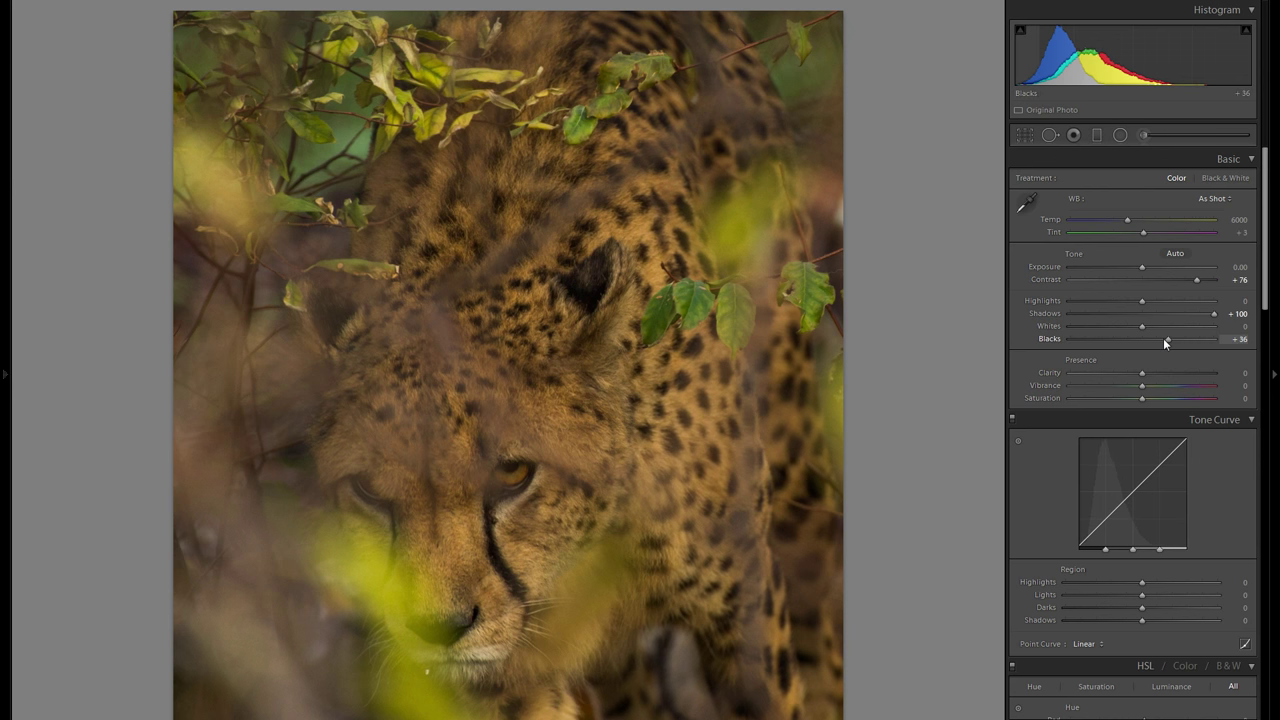
pyautogui.moveTo(1200, 279); pyautogui.dragTo(1192, 283)
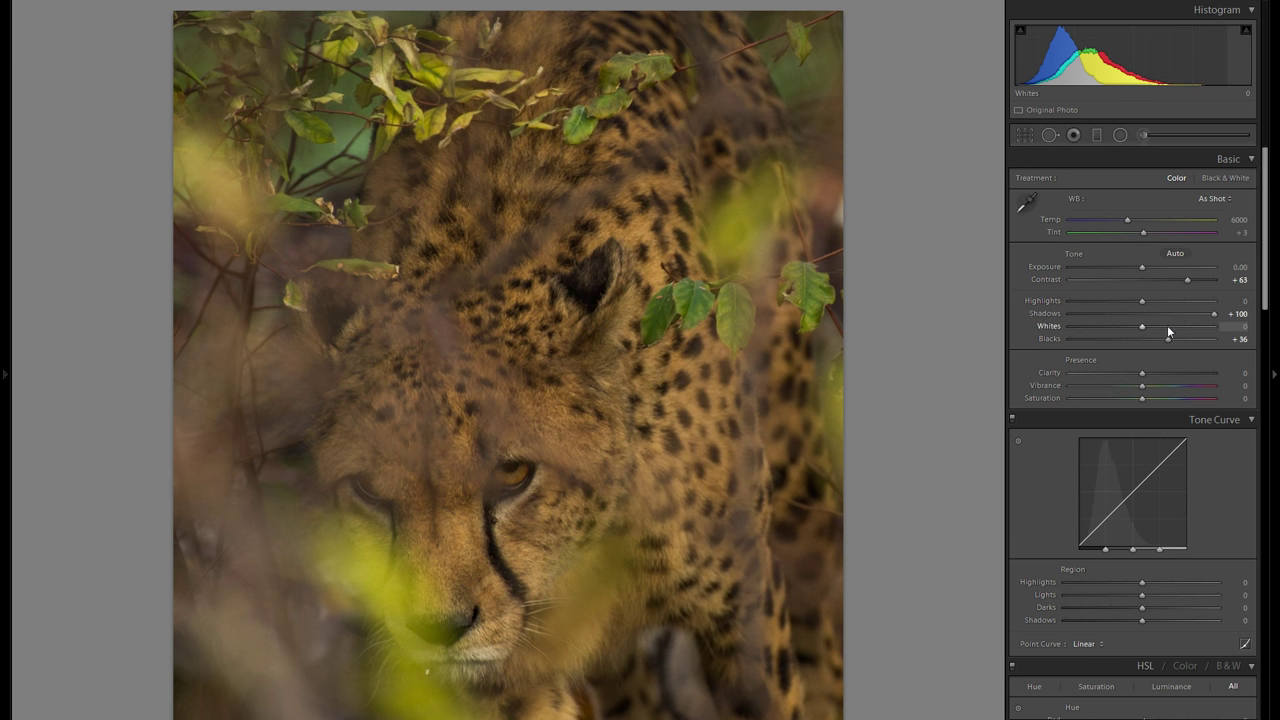
# Try different Whites levels on the photo and settle on +19
pyautogui.moveTo(1144, 325); pyautogui.dragTo(1174, 327)
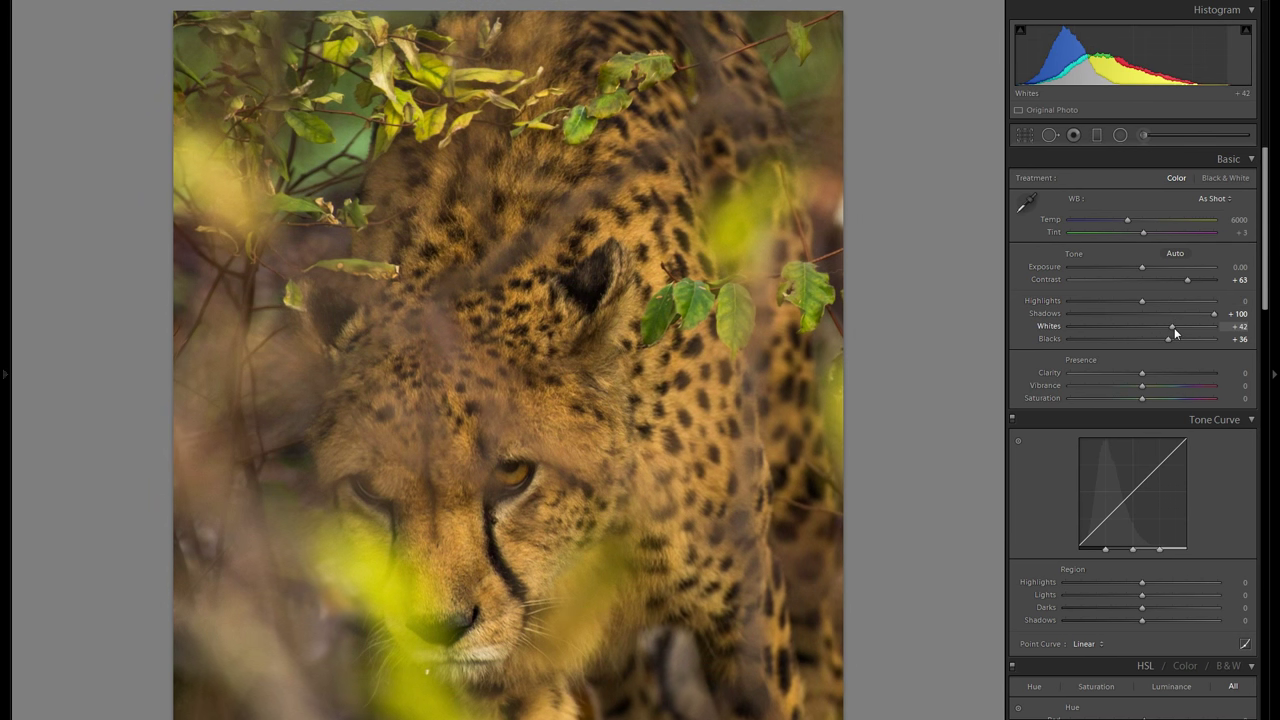
pyautogui.moveTo(1174, 327); pyautogui.dragTo(1190, 334)
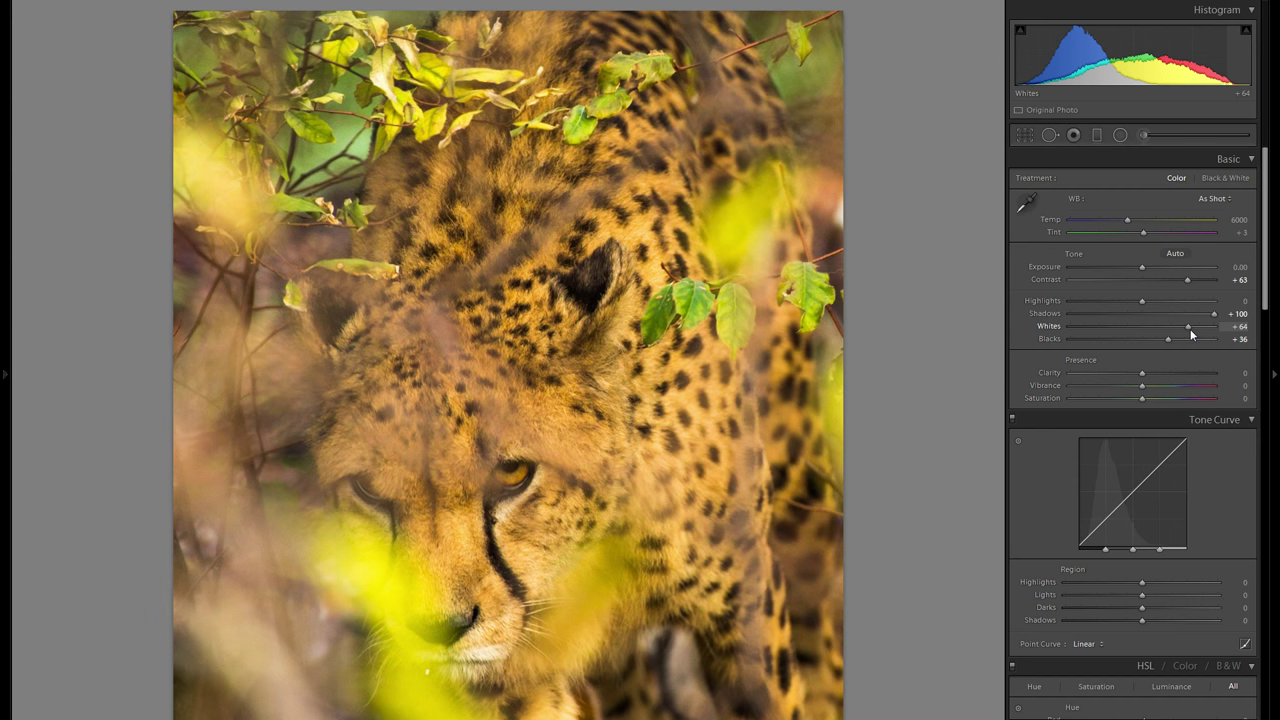
pyautogui.moveTo(1191, 334)
pyautogui.mouseDown()
pyautogui.moveTo(1146, 327)
pyautogui.moveTo(1180, 327)
pyautogui.mouseUp()
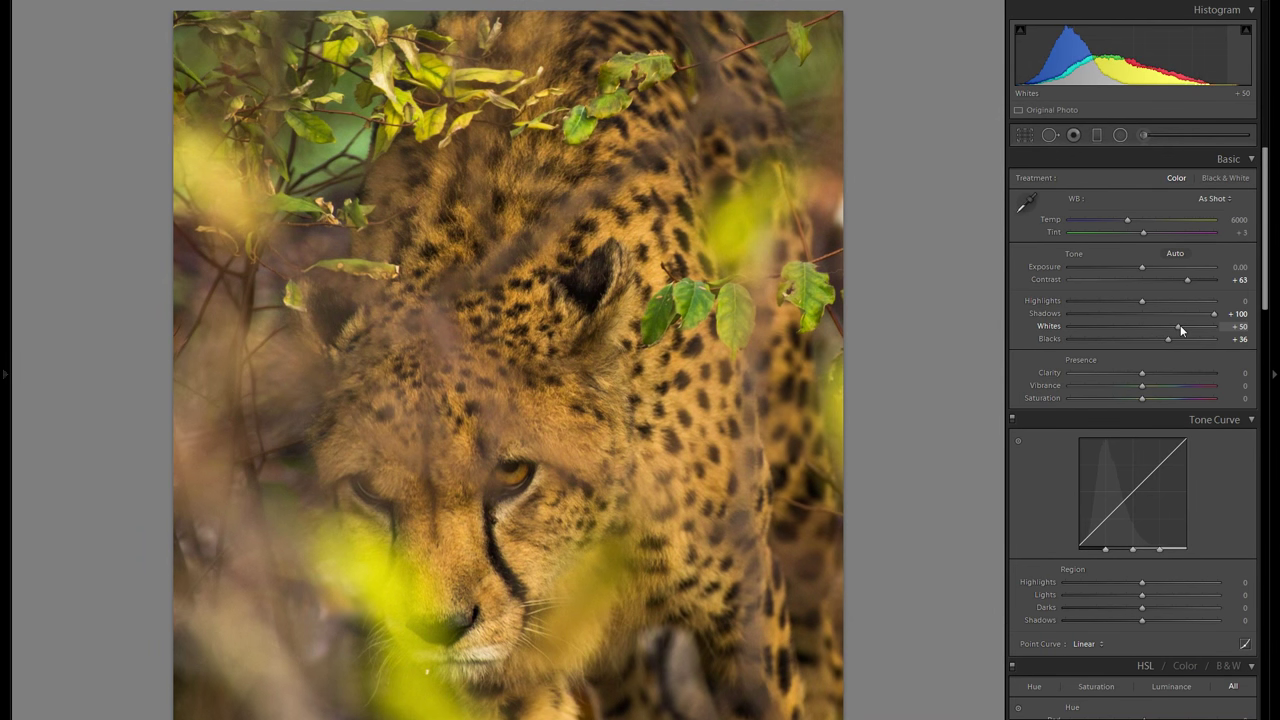
pyautogui.moveTo(1180, 325)
pyautogui.mouseDown()
pyautogui.moveTo(1146, 326)
pyautogui.moveTo(1157, 327)
pyautogui.mouseUp()
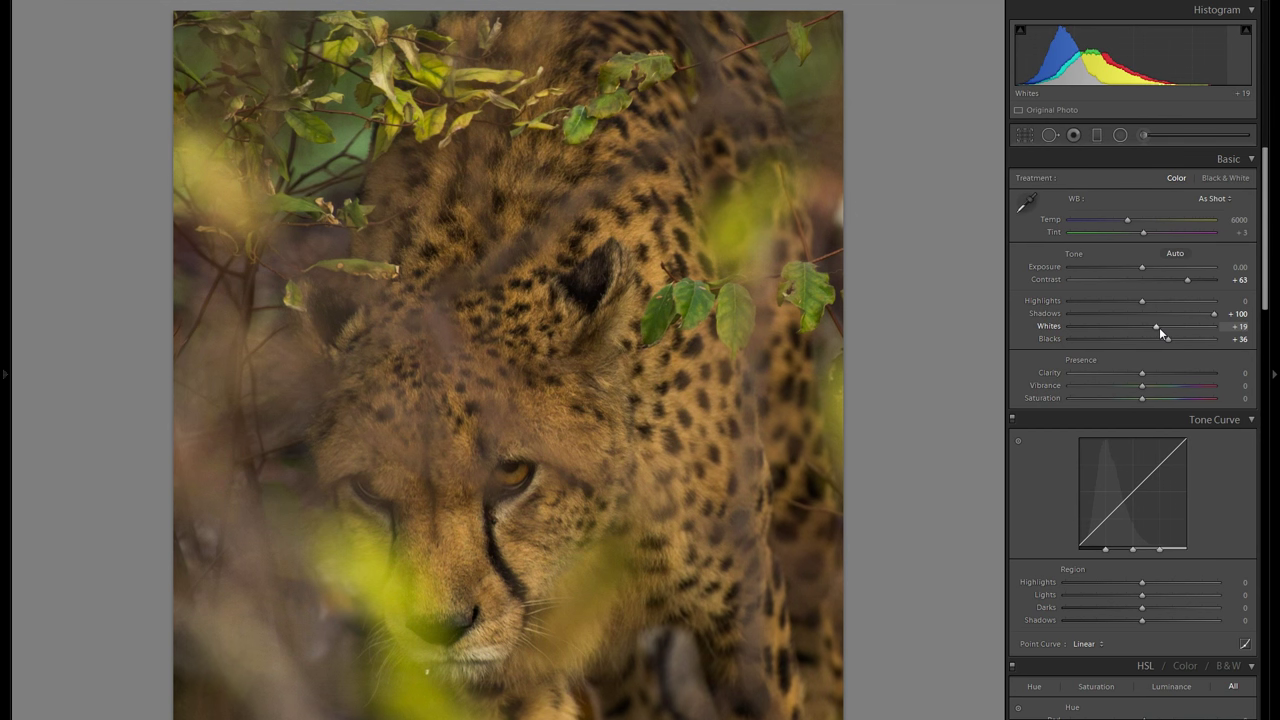
pyautogui.hotkey('ctrl', 'shift', 'z')
pyautogui.moveTo(1141, 302)
pyautogui.mouseDown()
pyautogui.moveTo(1061, 300)
pyautogui.moveTo(1162, 303)
pyautogui.mouseUp()
pyautogui.doubleClick(1057, 299)
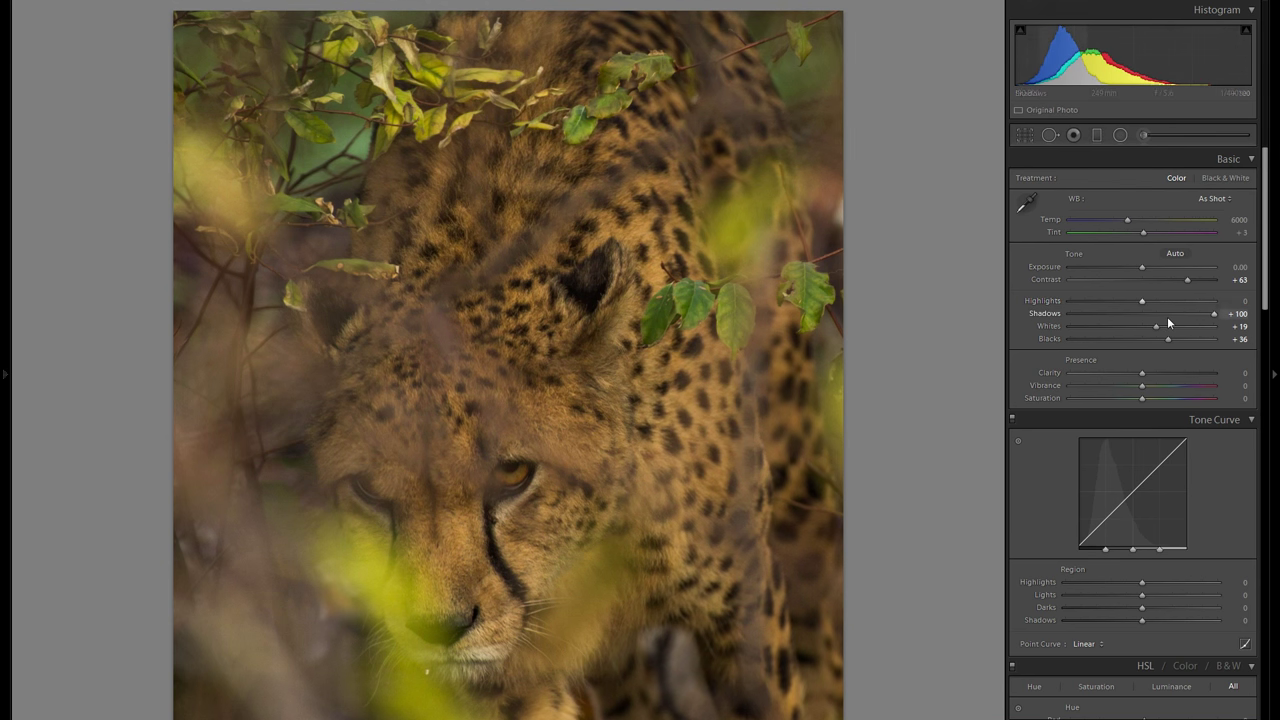
# Set Clarity to +24 and cool the white balance temperature to 5472
pyautogui.moveTo(1147, 375); pyautogui.dragTo(1158, 378)
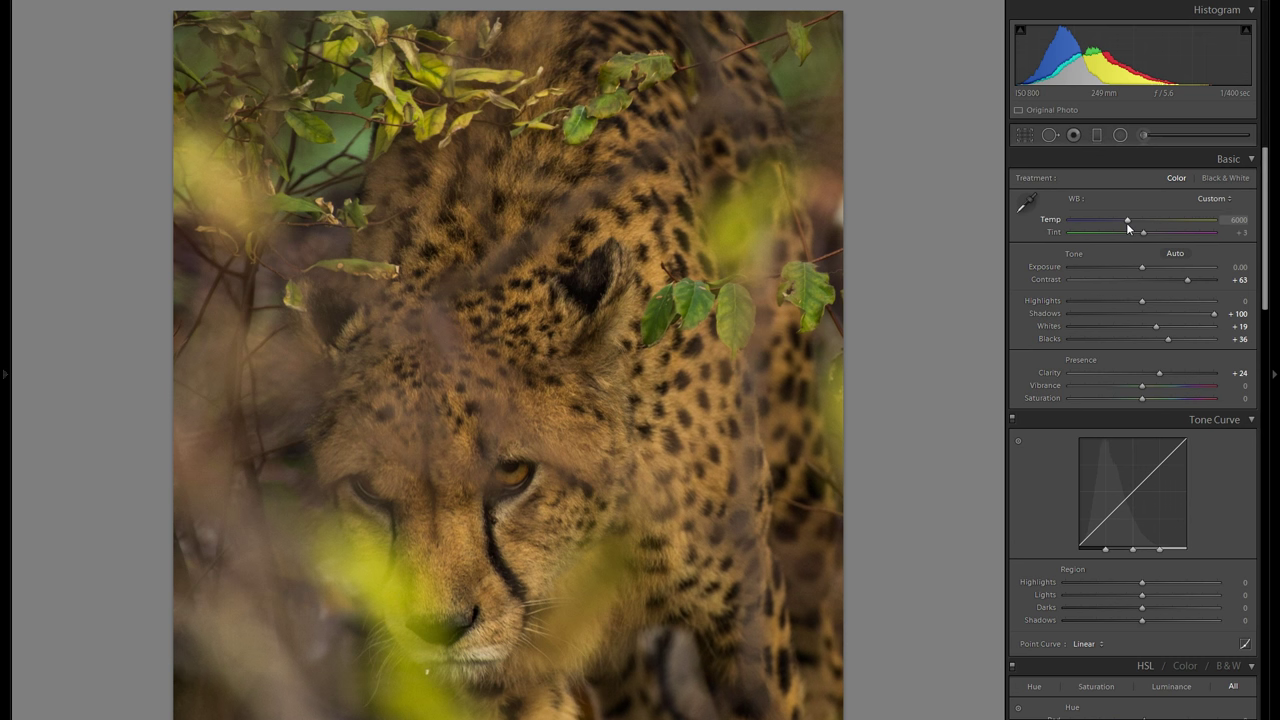
pyautogui.moveTo(1127, 222)
pyautogui.mouseDown()
pyautogui.moveTo(1117, 226)
pyautogui.moveTo(1147, 224)
pyautogui.moveTo(1088, 229)
pyautogui.moveTo(1102, 227)
pyautogui.mouseUp()
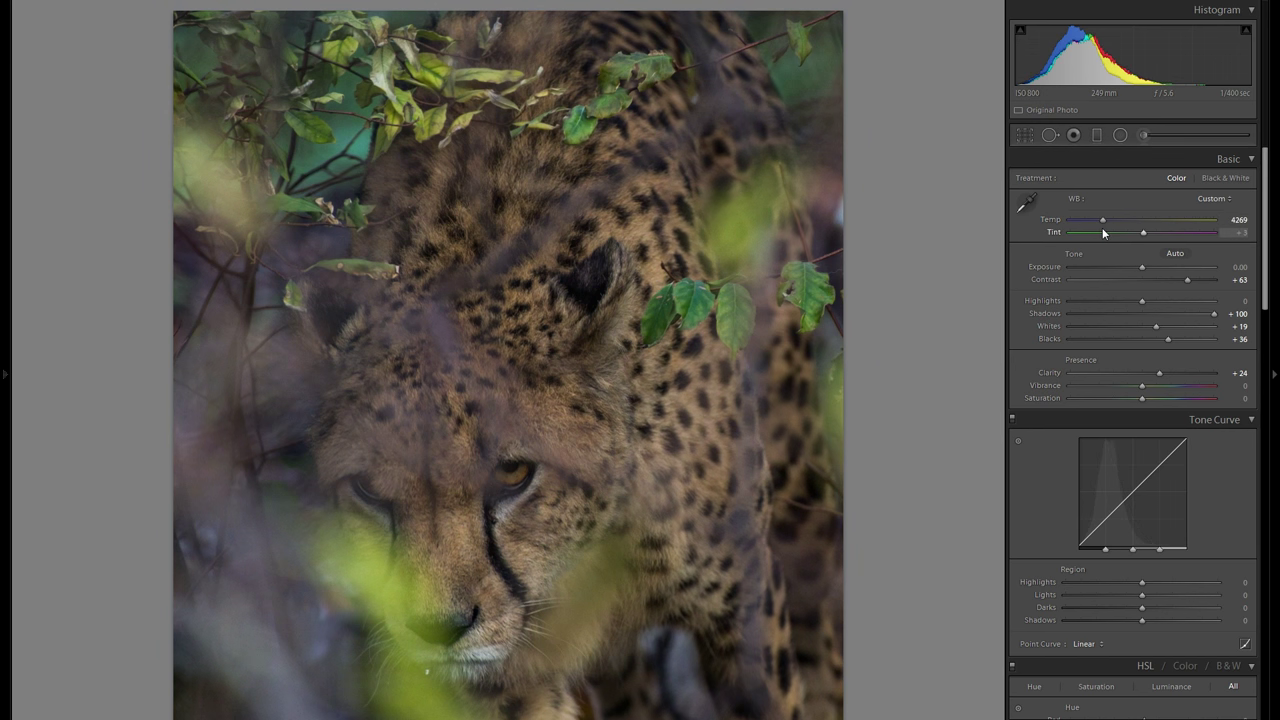
pyautogui.moveTo(1105, 220); pyautogui.dragTo(1122, 222)
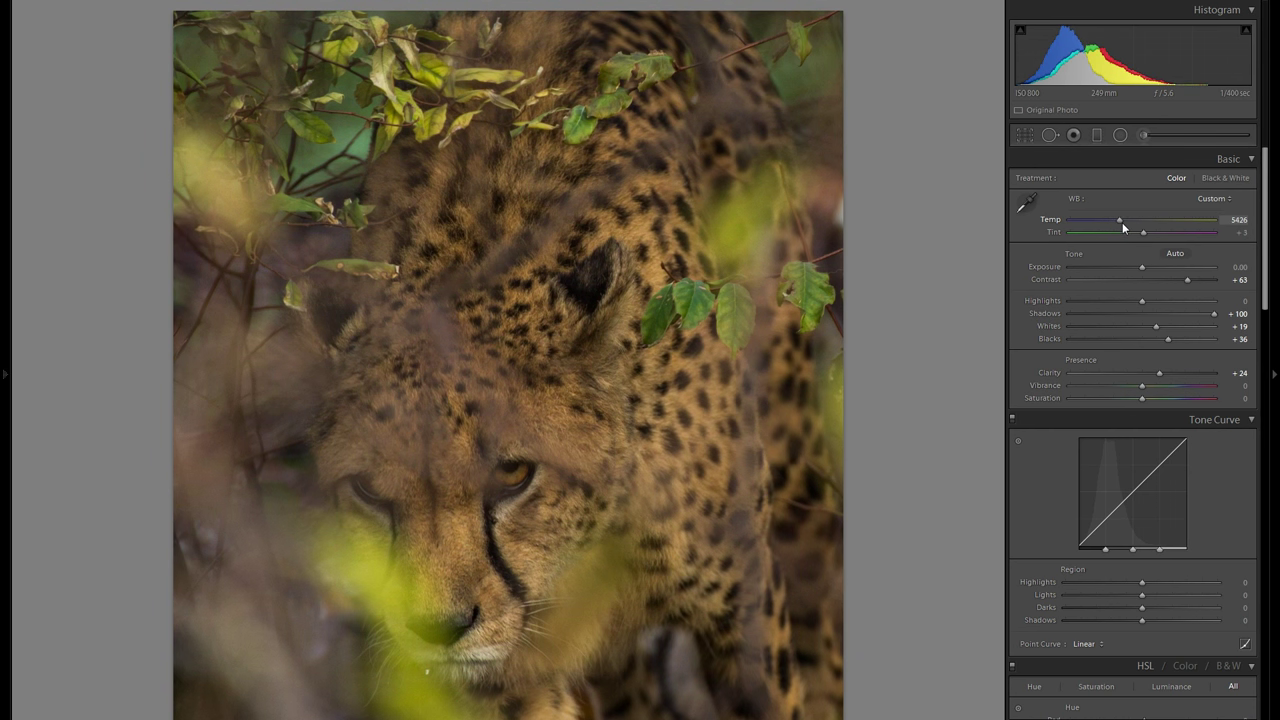
pyautogui.moveTo(1122, 222); pyautogui.dragTo(1122, 222)
pyautogui.moveTo(1122, 222); pyautogui.dragTo(1122, 222)
# Compare the before and after versions side by side and return to the single view
pyautogui.press('y')
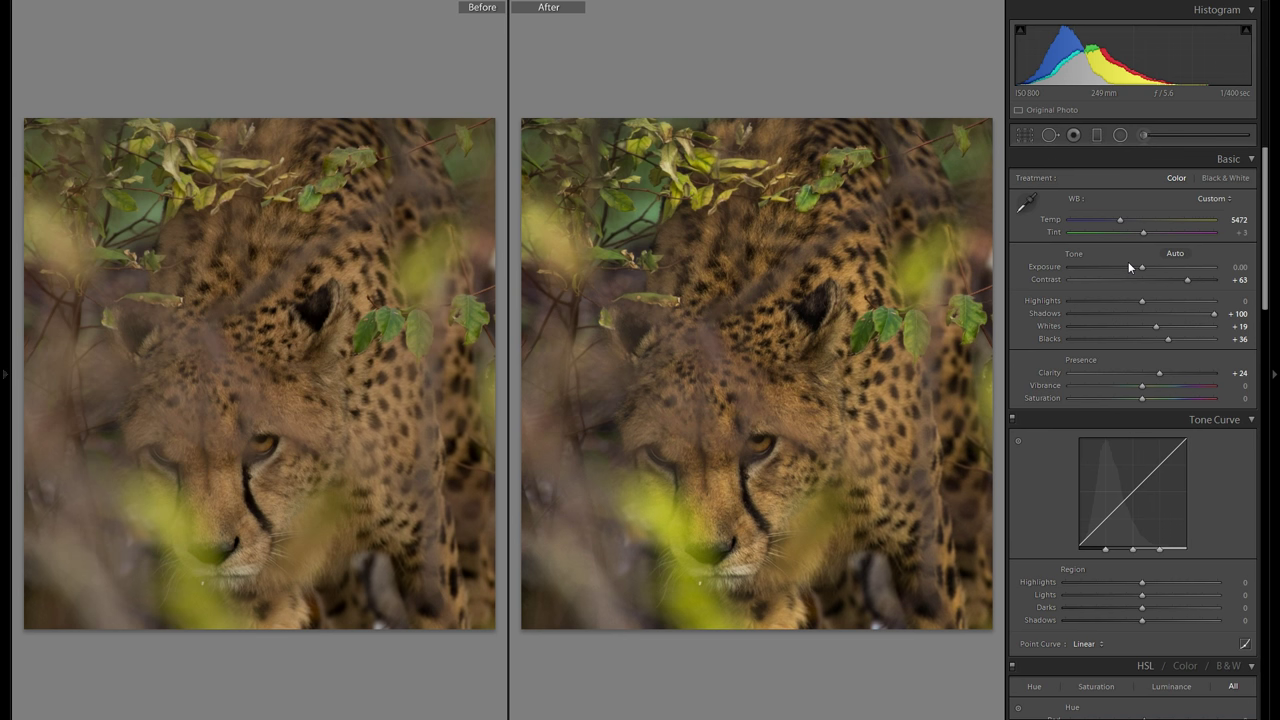
pyautogui.press('y')
# Shape the tone curve regions with Highlights +62, Lights +12, Darks +4 and Shadows -10
pyautogui.scroll(-3, 1127, 261)
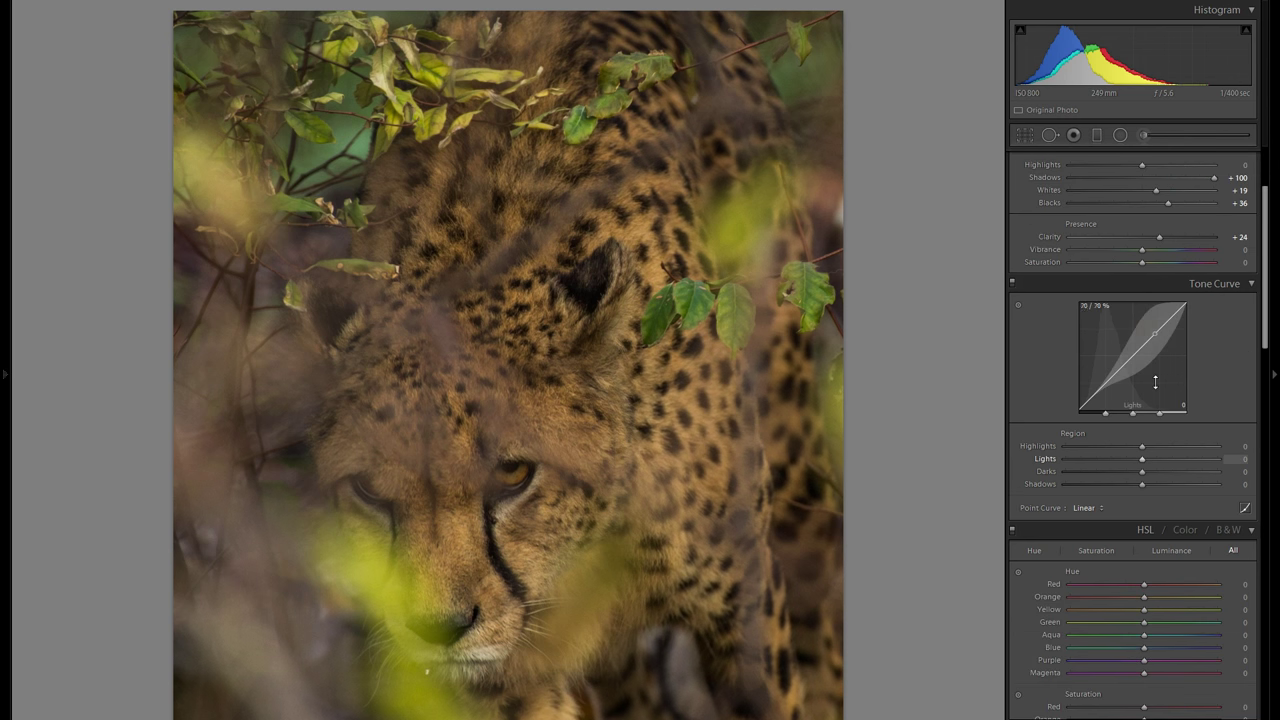
pyautogui.moveTo(1141, 448); pyautogui.dragTo(1175, 447)
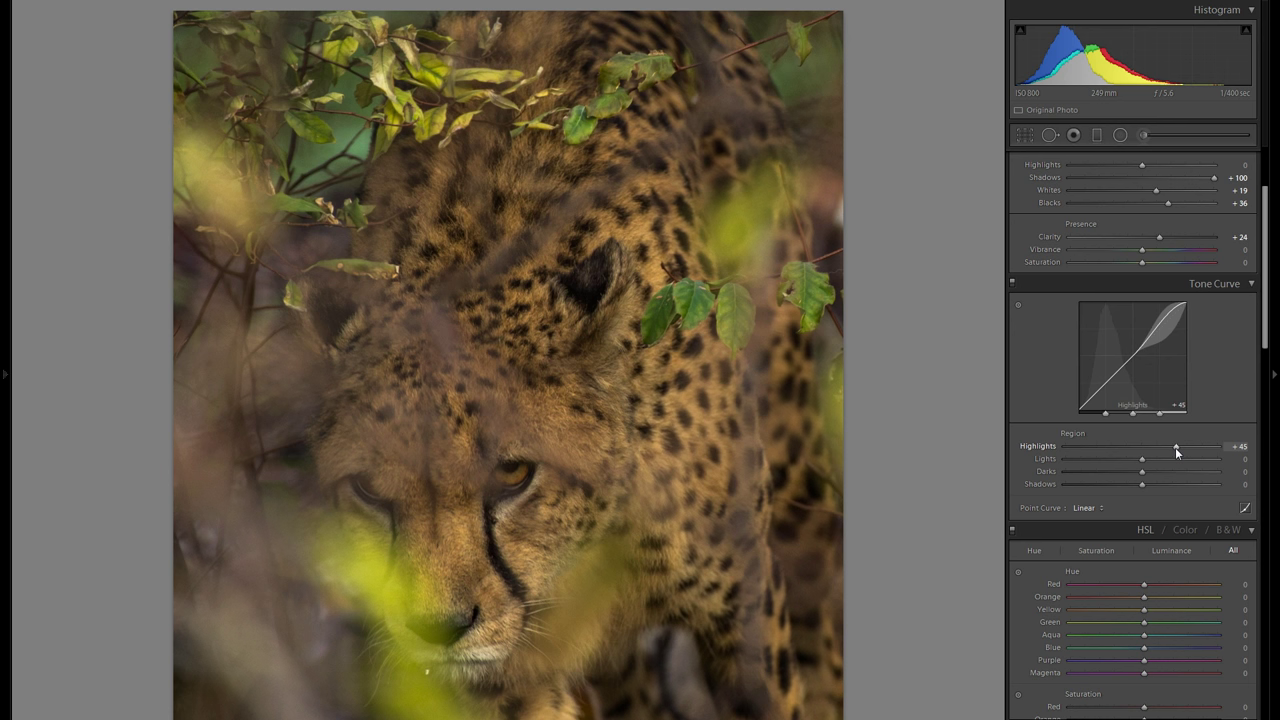
pyautogui.moveTo(1175, 447); pyautogui.dragTo(1162, 448)
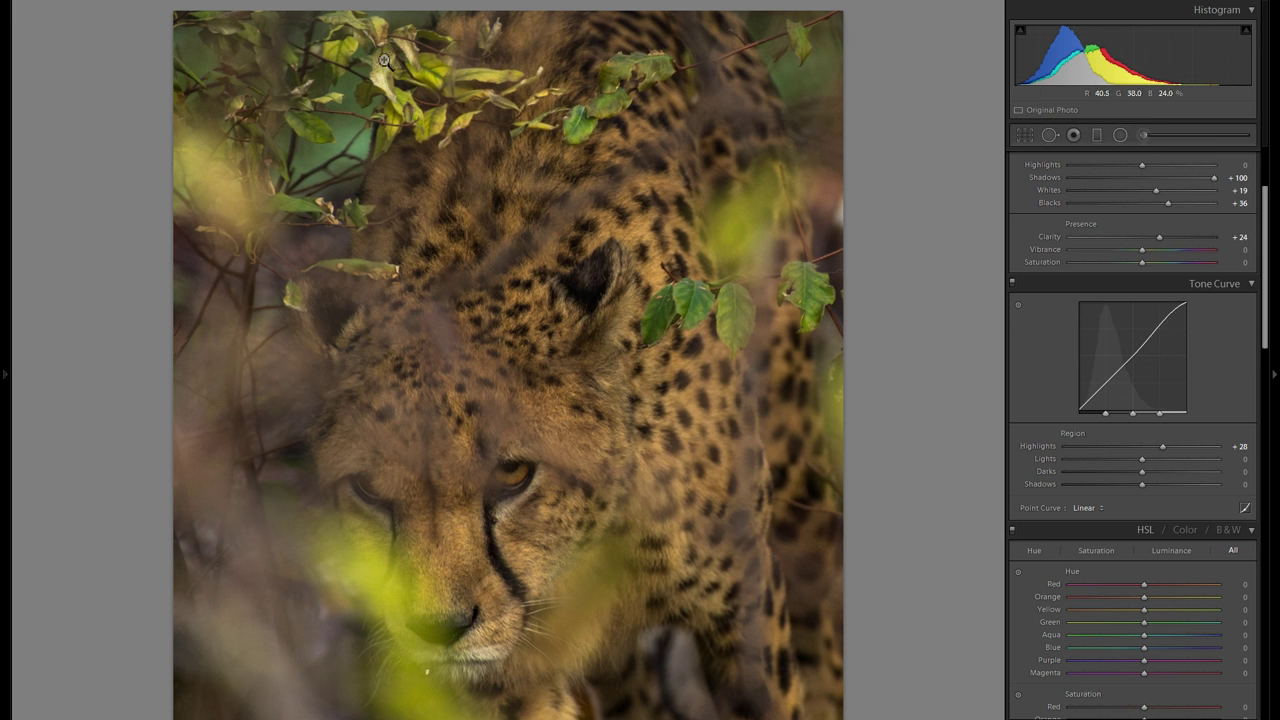
pyautogui.click(1190, 447)
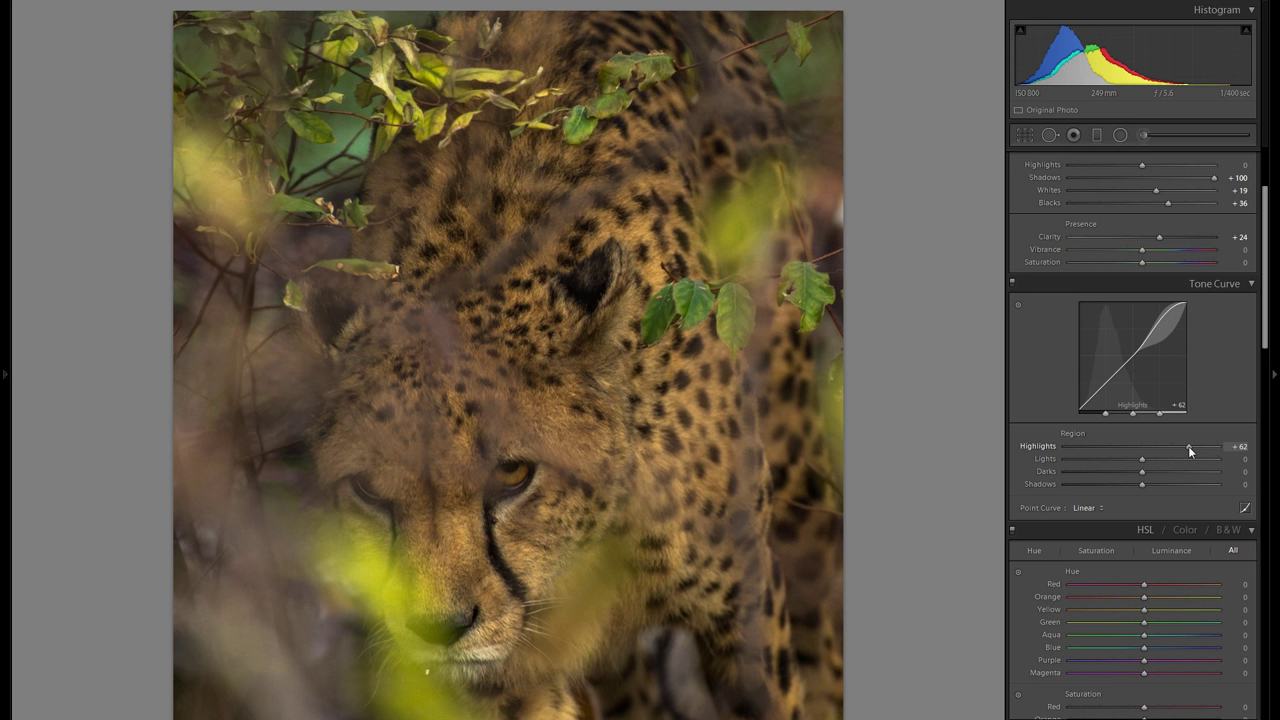
pyautogui.moveTo(1145, 460); pyautogui.dragTo(1136, 486)
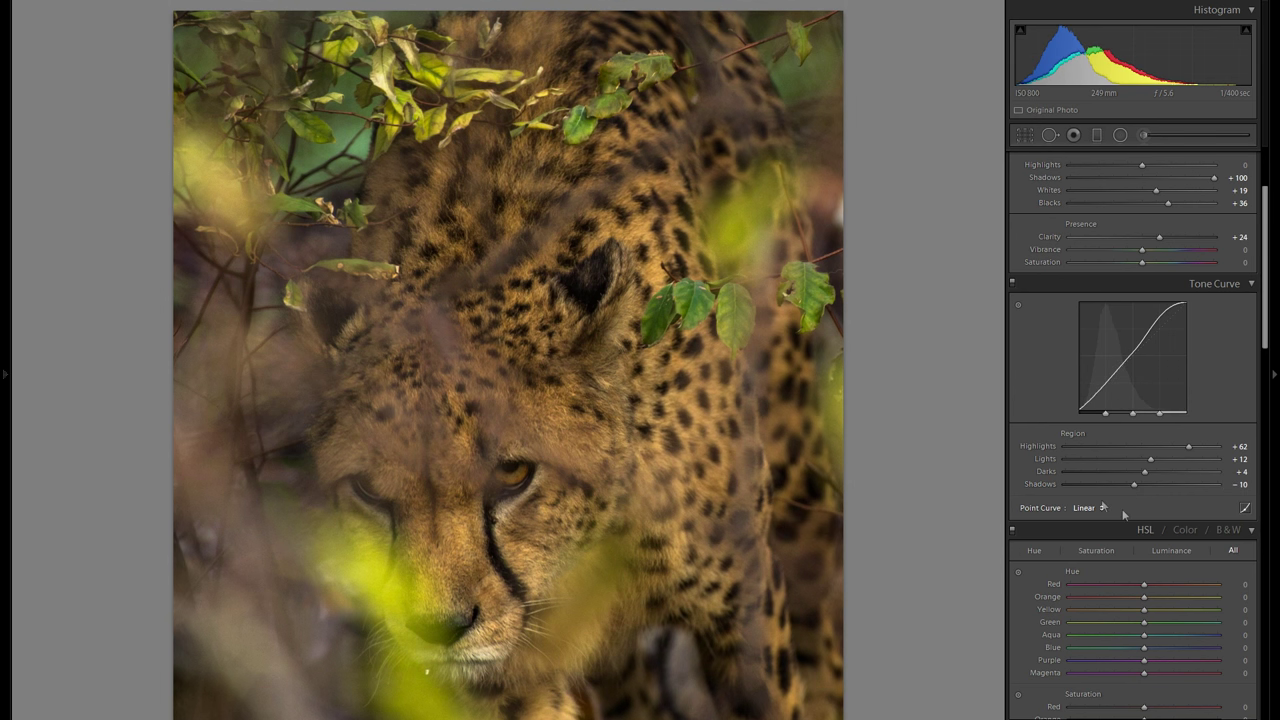
# Compare the photo with and without the tone curve adjustment, leaving the adjustment enabled
pyautogui.click(1012, 284)
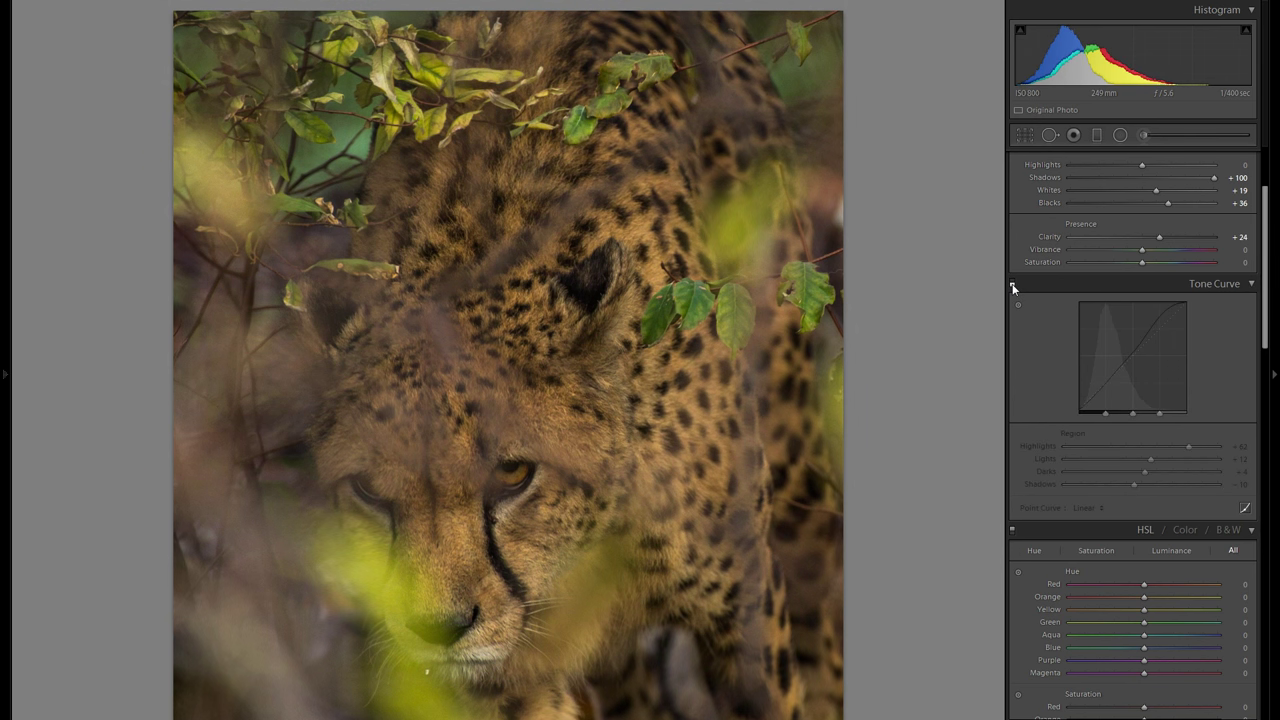
pyautogui.click(1012, 284)
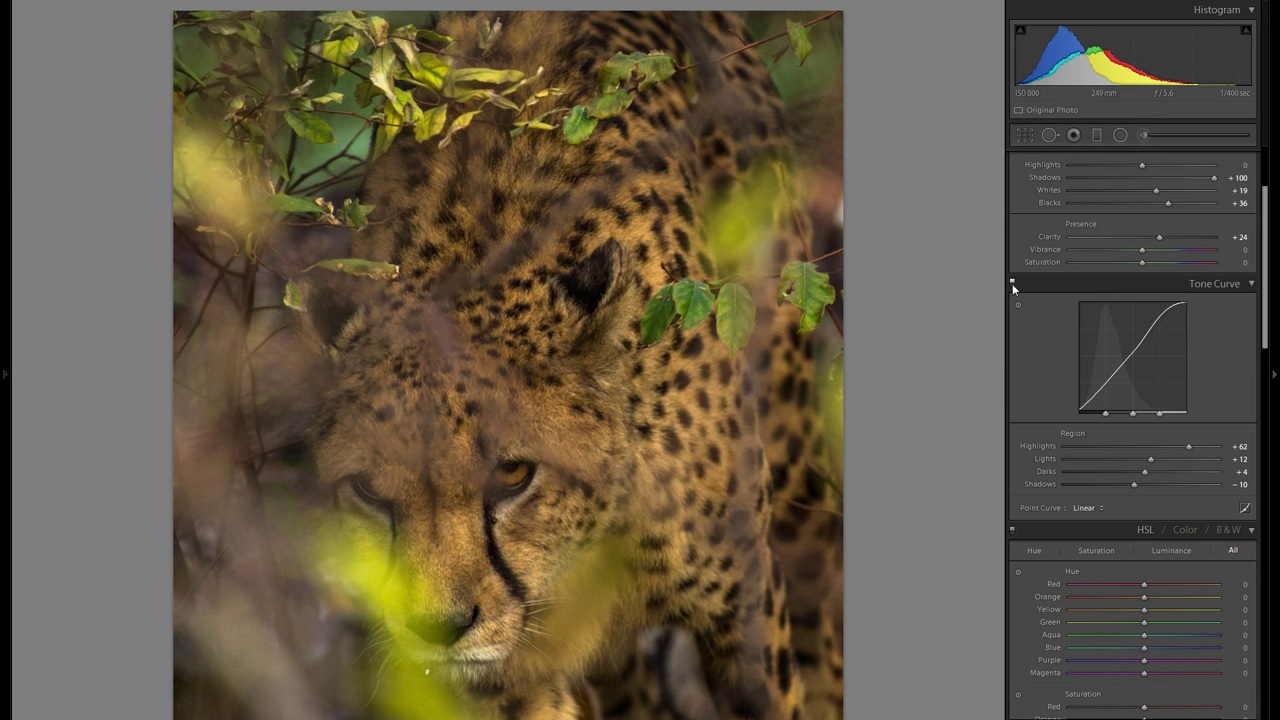
pyautogui.click(1012, 284)
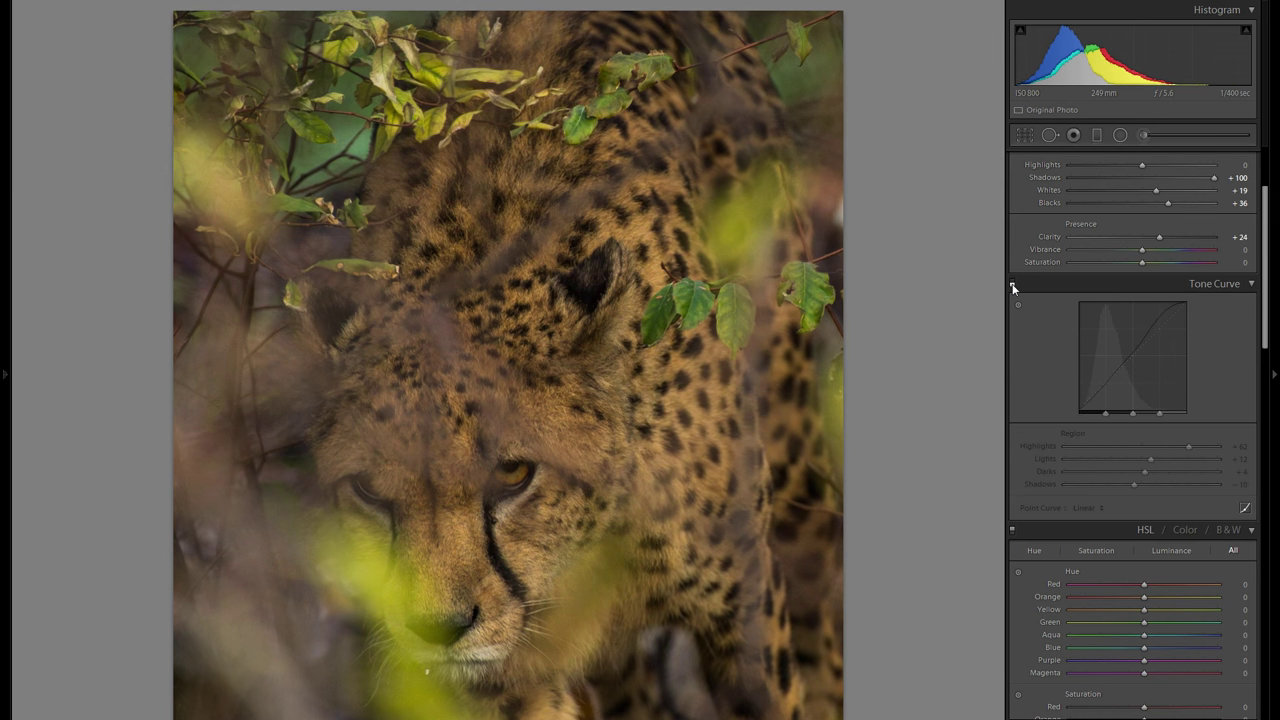
pyautogui.click(1012, 285)
pyautogui.click(1012, 285)
pyautogui.click(1012, 285)
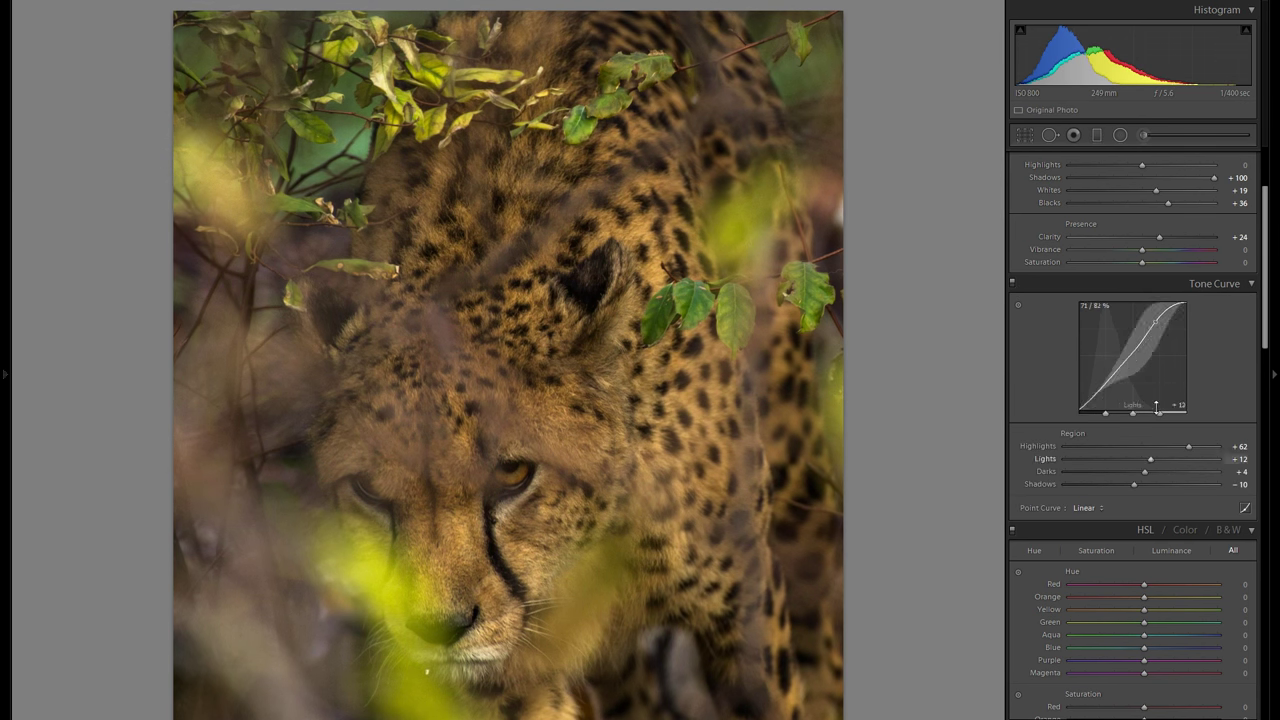
# Apply a blue split tone to the highlights with hue 233 and saturation 17
pyautogui.scroll(-3, 1152, 409)
pyautogui.scroll(-3, 1152, 414)
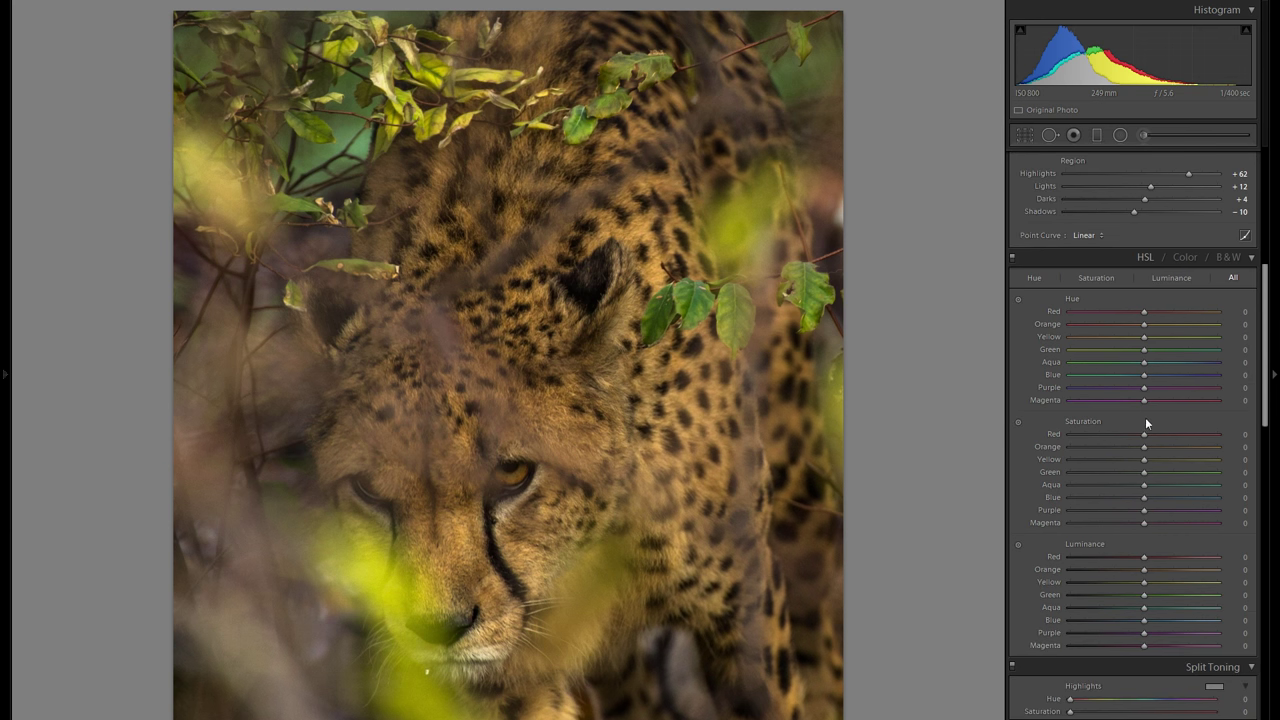
pyautogui.scroll(-3, 1145, 417)
pyautogui.scroll(-3, 1129, 393)
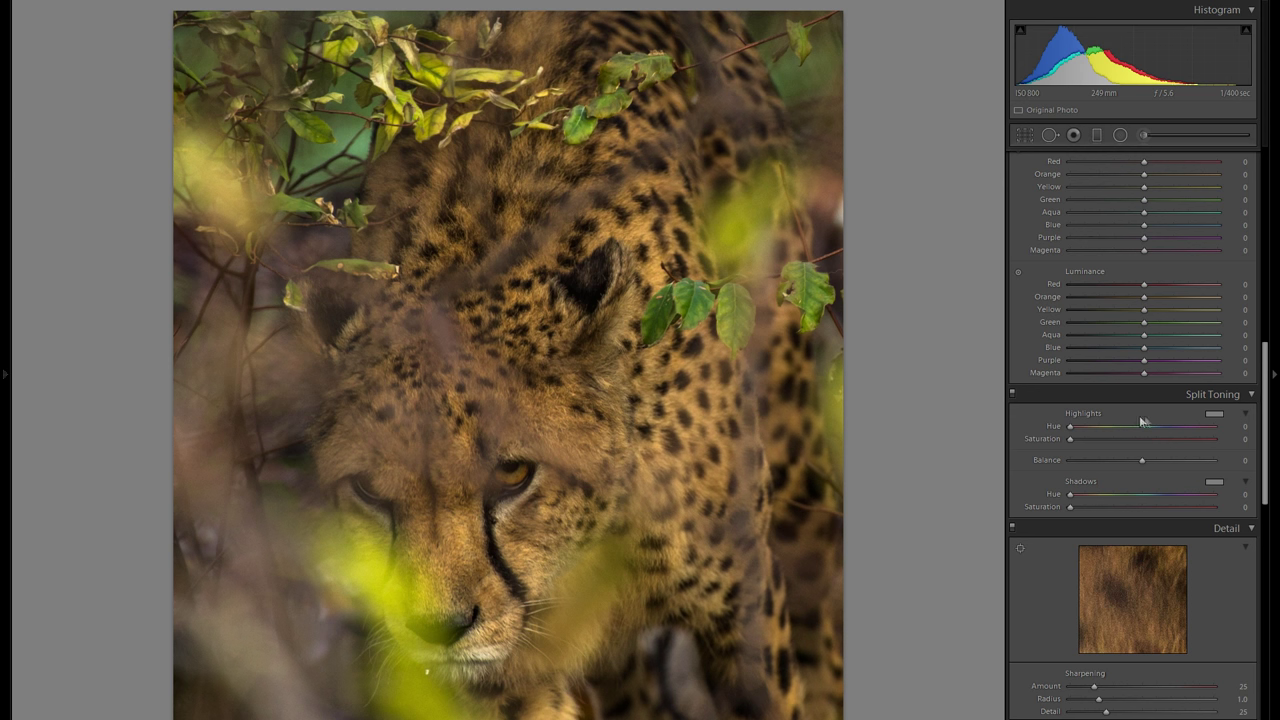
pyautogui.scroll(-3, 1160, 414)
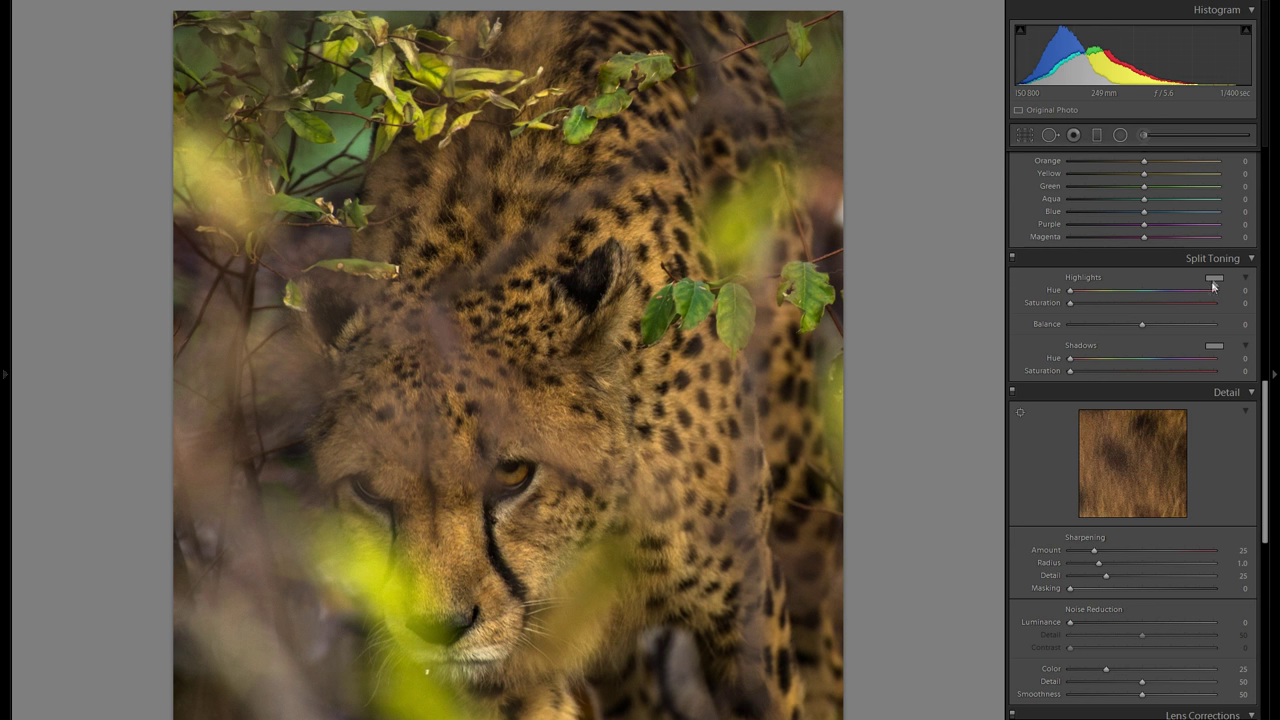
pyautogui.click(1212, 281)
pyautogui.moveTo(1058, 315); pyautogui.dragTo(1050, 317)
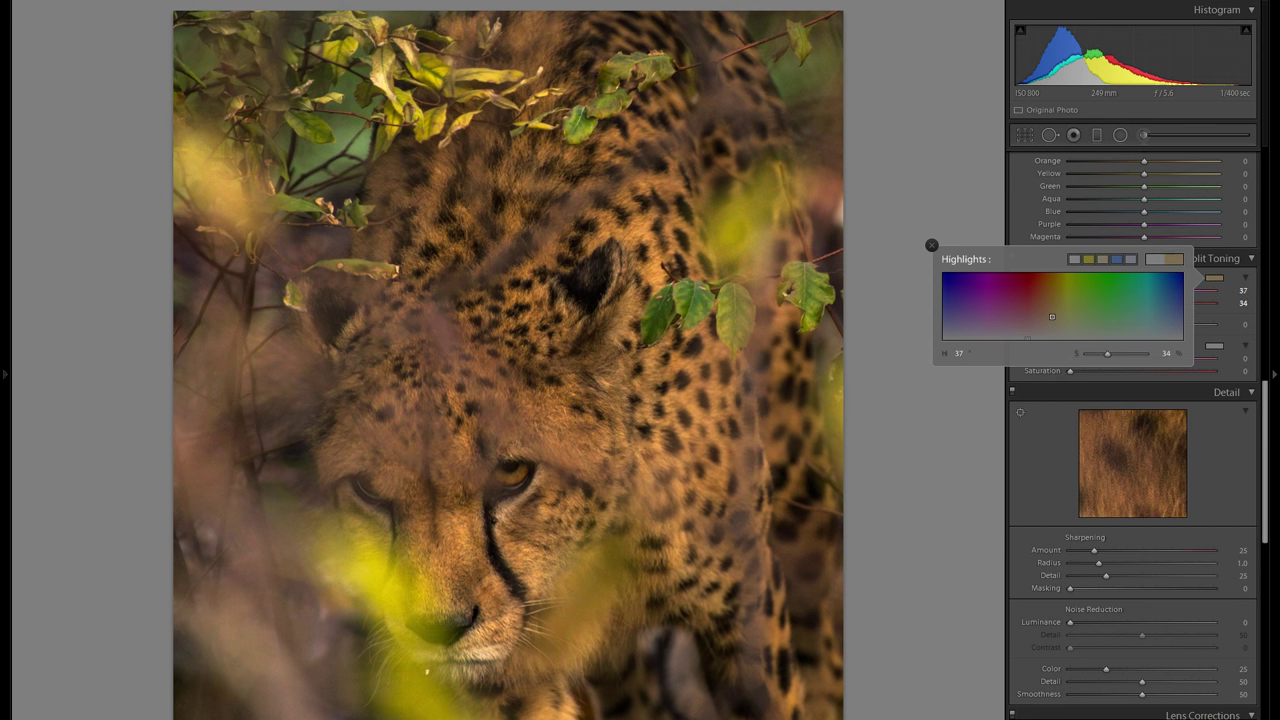
pyautogui.moveTo(1051, 316)
pyautogui.mouseDown()
pyautogui.moveTo(1023, 292)
pyautogui.moveTo(1075, 305)
pyautogui.moveTo(943, 318)
pyautogui.moveTo(943, 338)
pyautogui.moveTo(943, 327)
pyautogui.mouseUp()
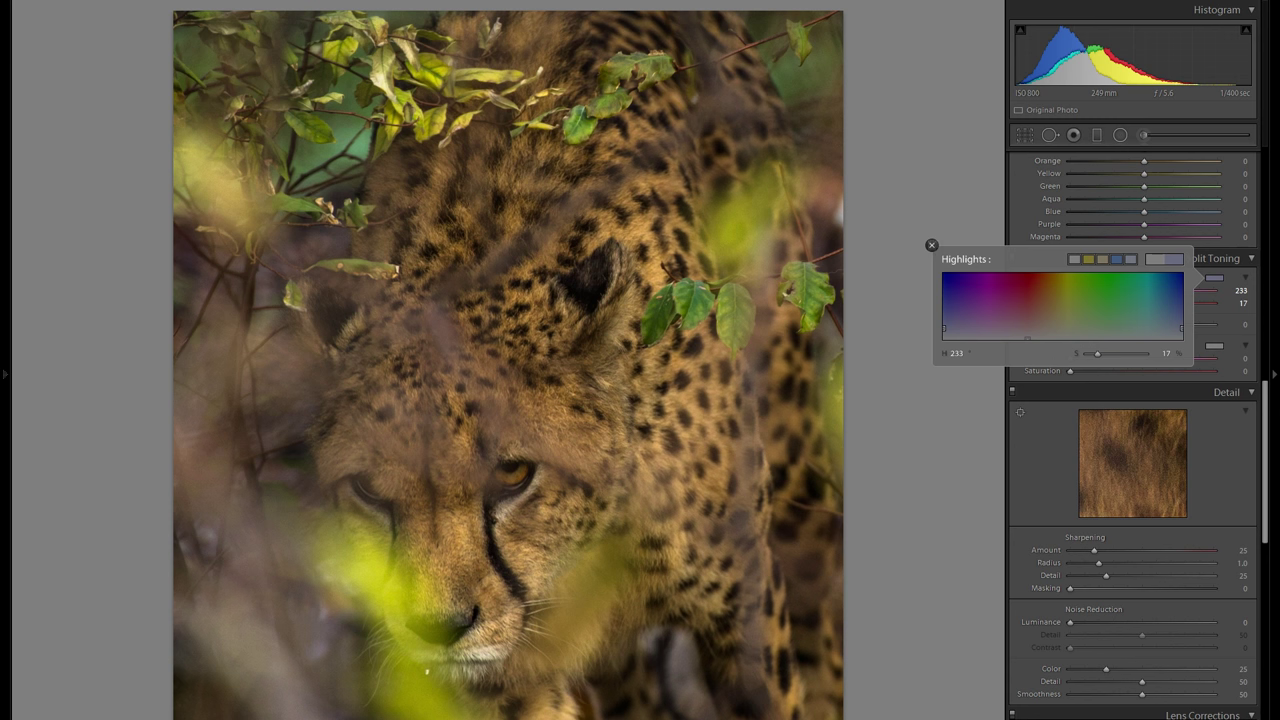
pyautogui.click(931, 245)
pyautogui.scroll(10, 1080, 397)
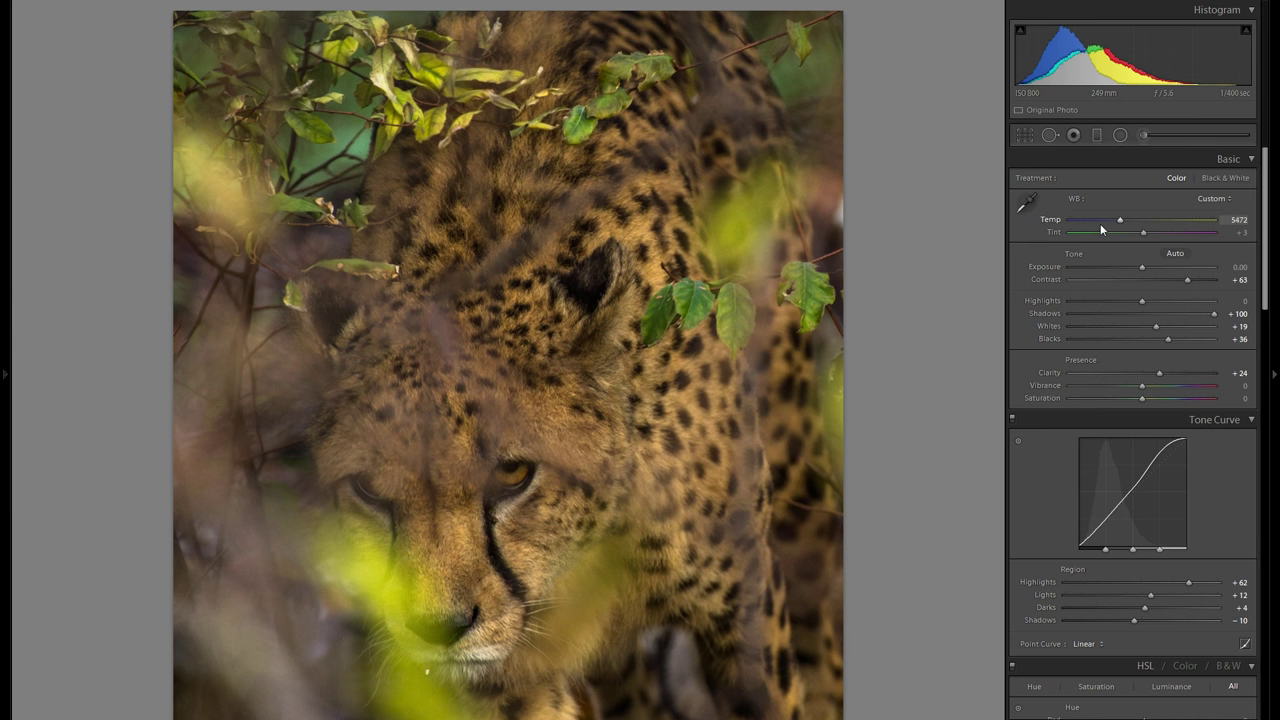
# Compare the photo with and without the split toning, leaving the effect enabled
pyautogui.scroll(-10, 1130, 281)
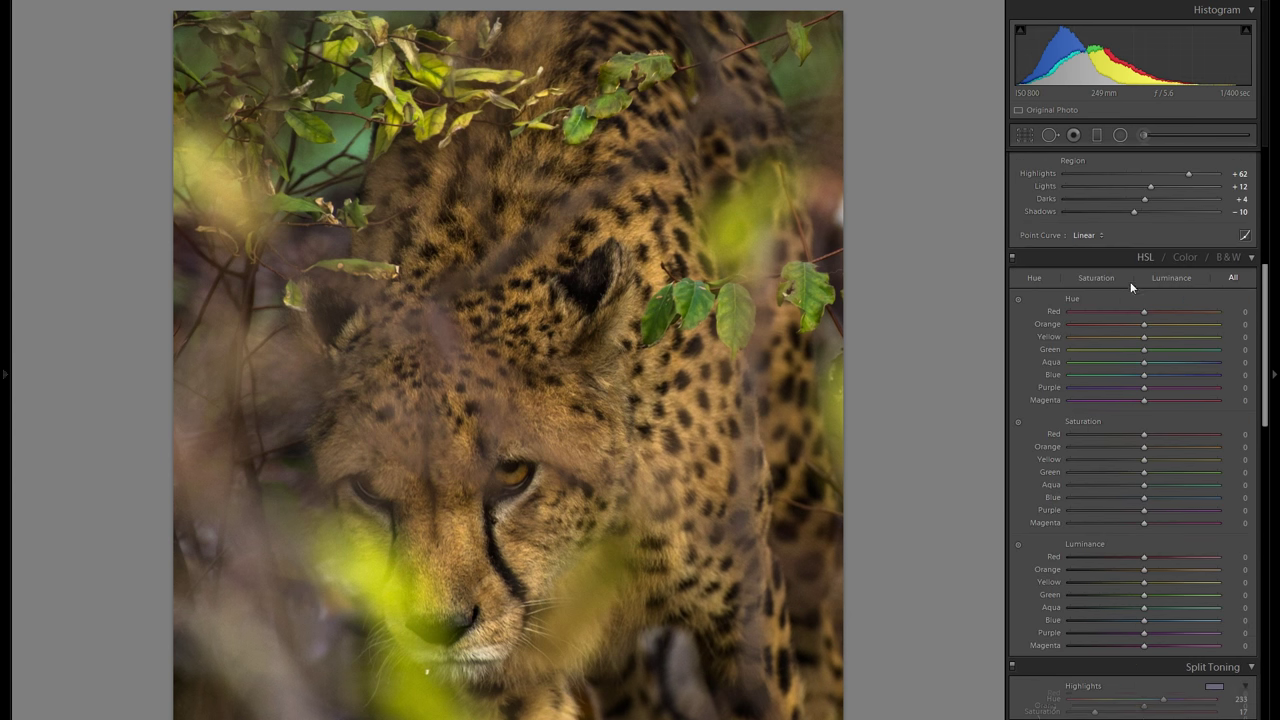
pyautogui.scroll(-3, 1158, 446)
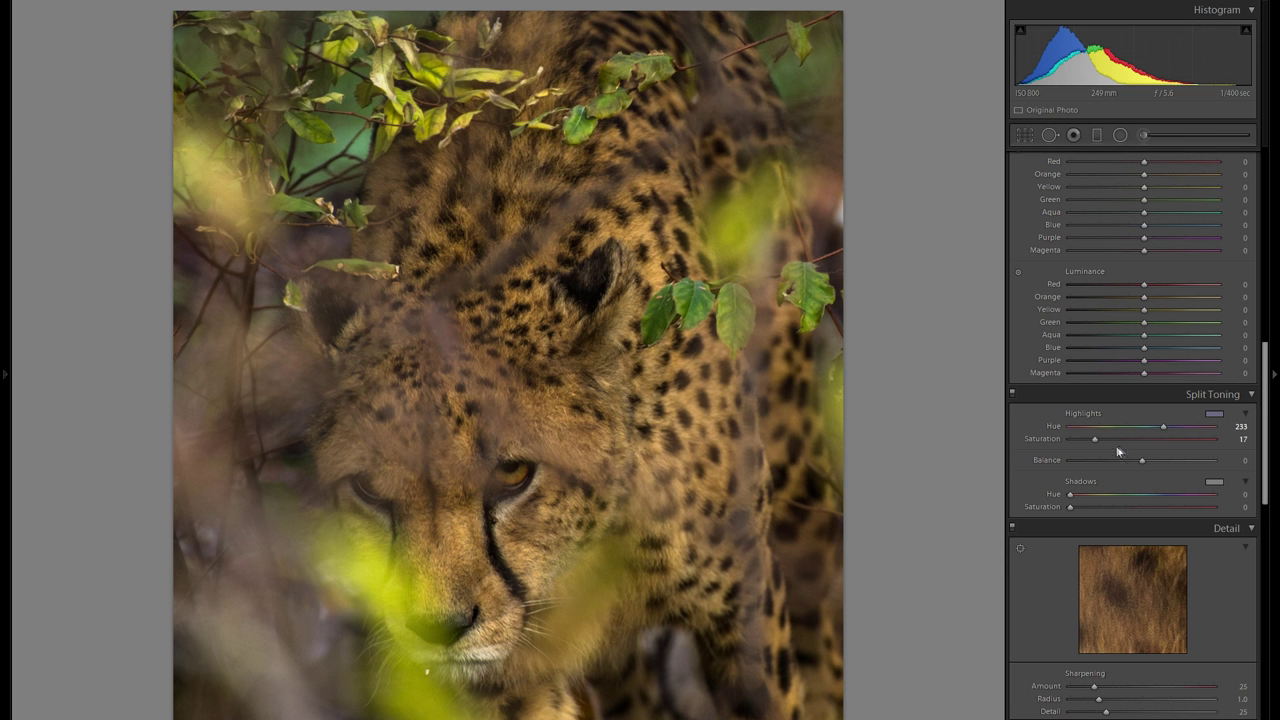
pyautogui.click(1011, 395)
pyautogui.click(1011, 395)
pyautogui.click(1011, 395)
pyautogui.click(1011, 395)
# Inspect the fur detail around the cheetah's eye up close and return to the full photo view
pyautogui.scroll(-3, 1070, 410)
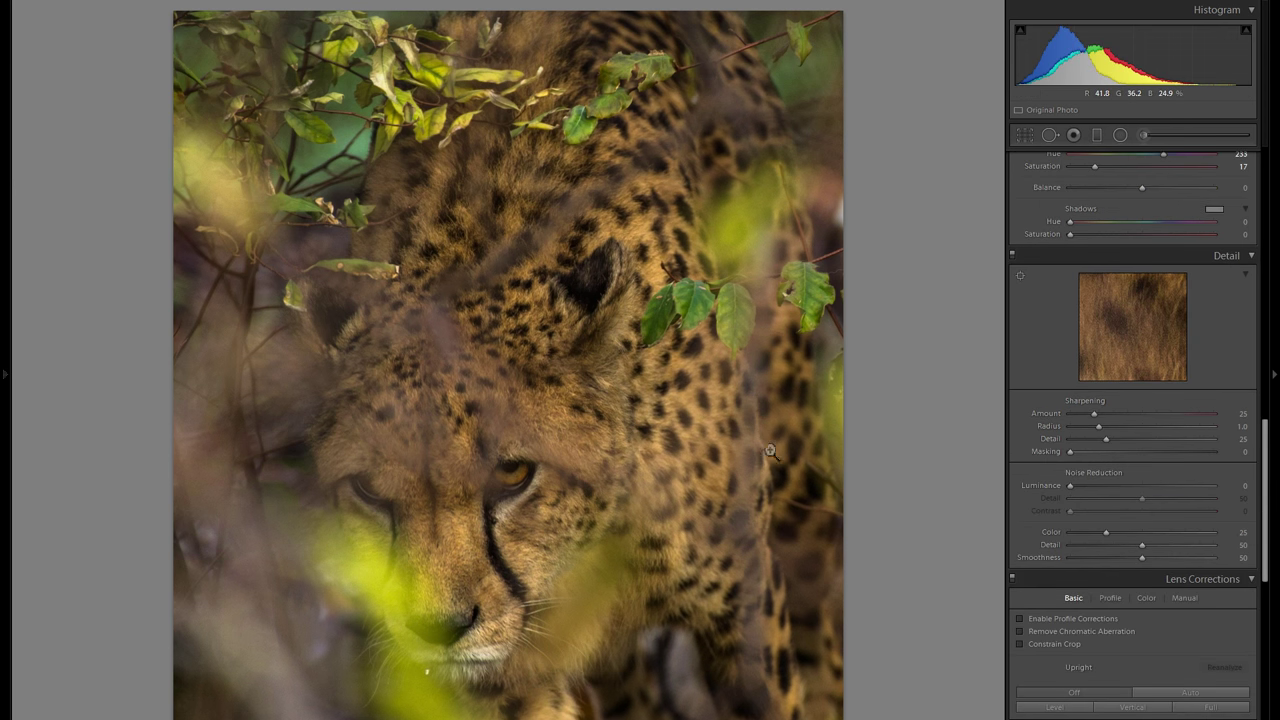
pyautogui.click(532, 481)
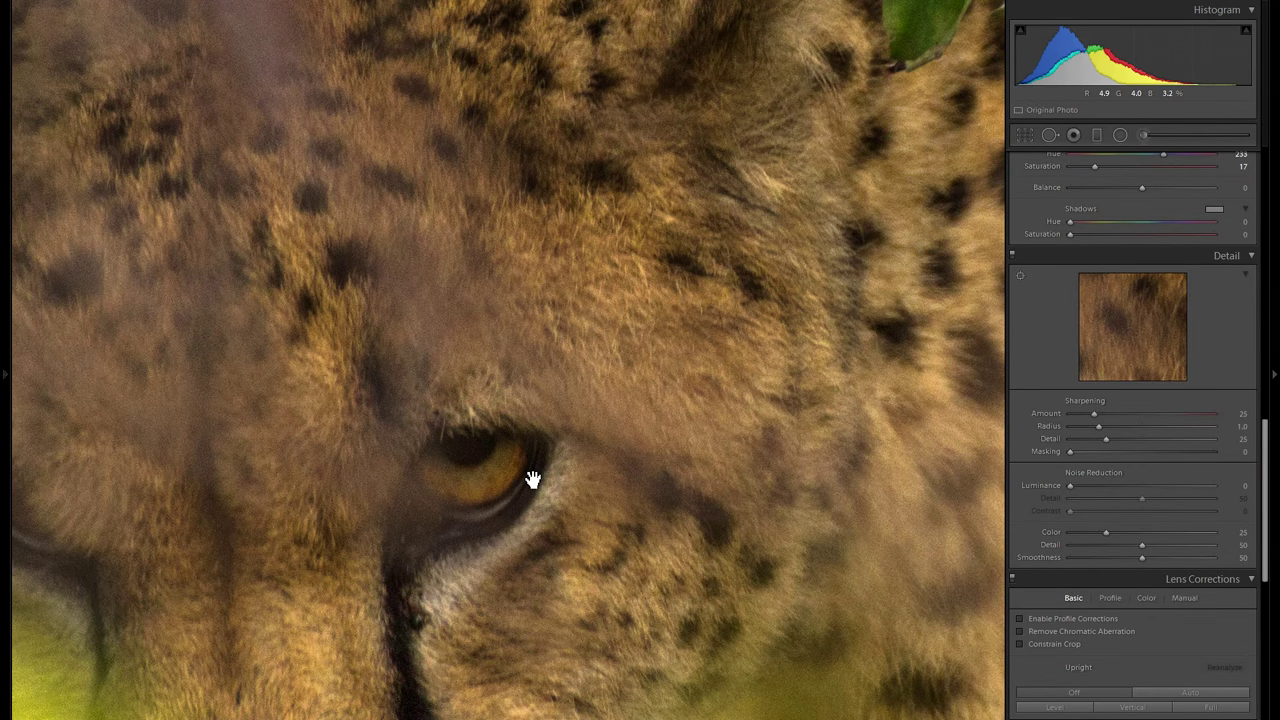
pyautogui.click(534, 460)
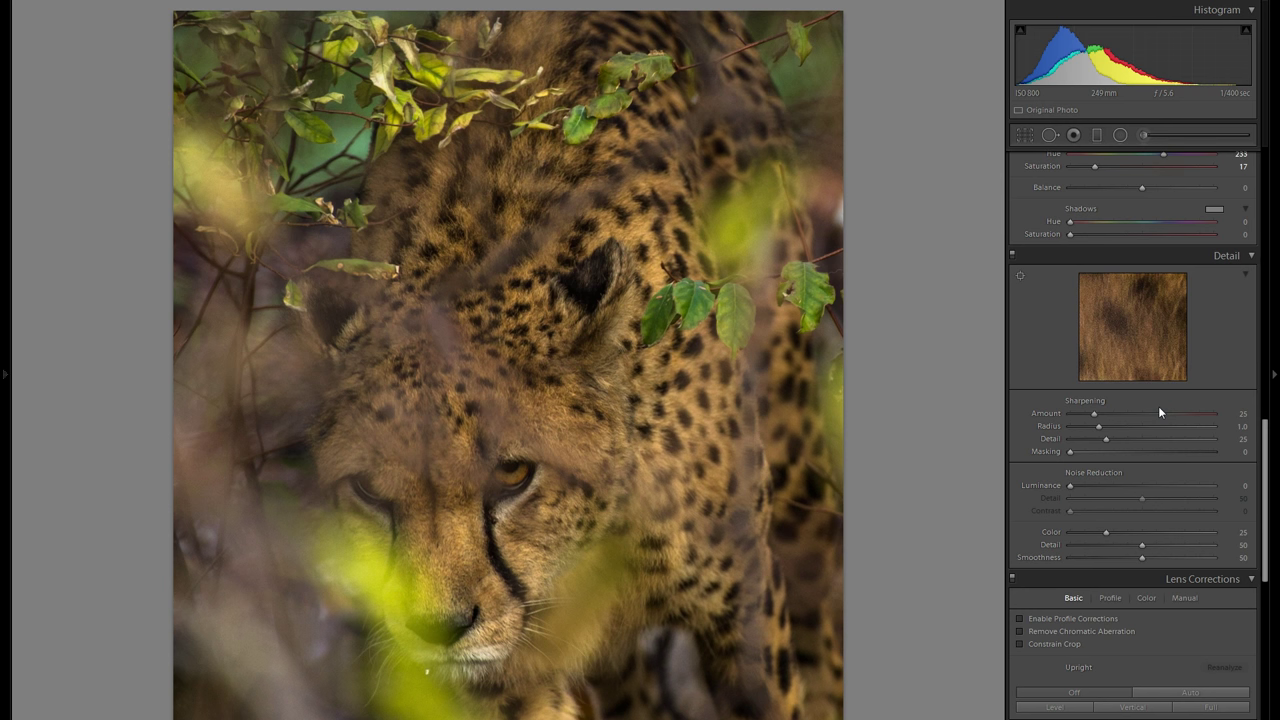
# Review the HSL, Detail and Lens Corrections settings, including the Defringe options
pyautogui.scroll(-2, 1158, 412)
pyautogui.scroll(1, 1137, 424)
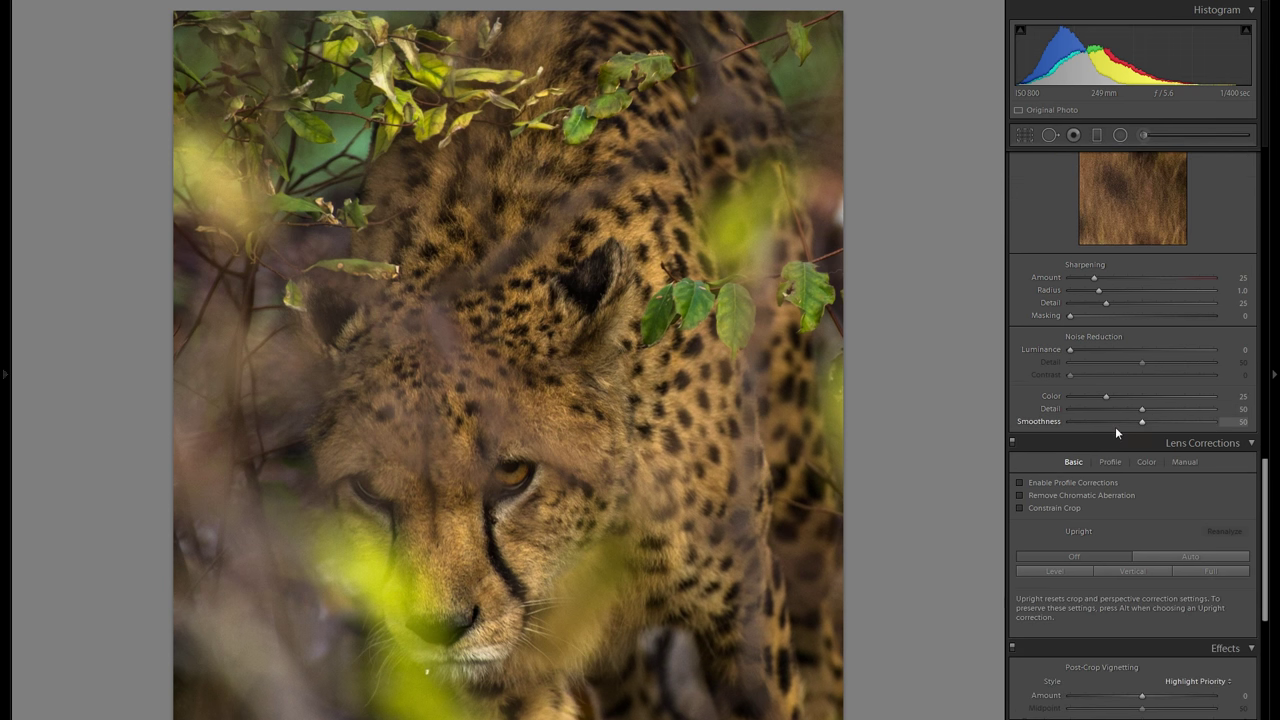
pyautogui.scroll(2, 1115, 426)
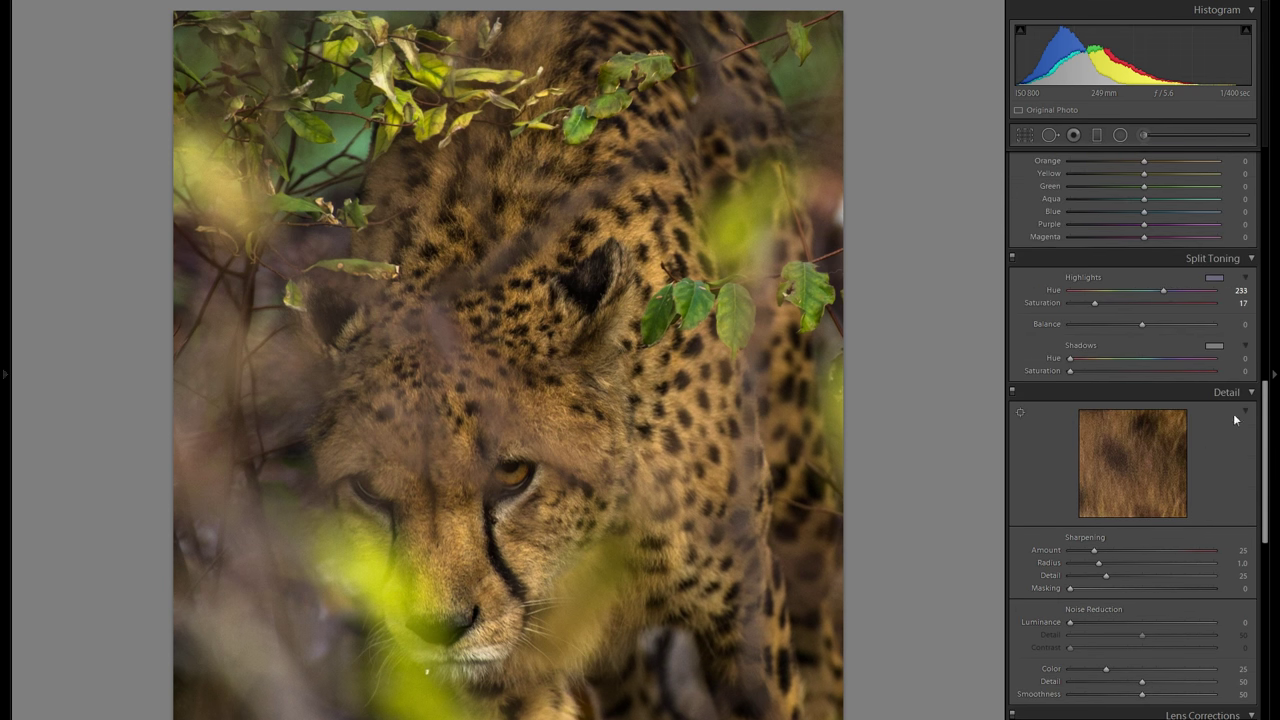
pyautogui.scroll(2, 1230, 425)
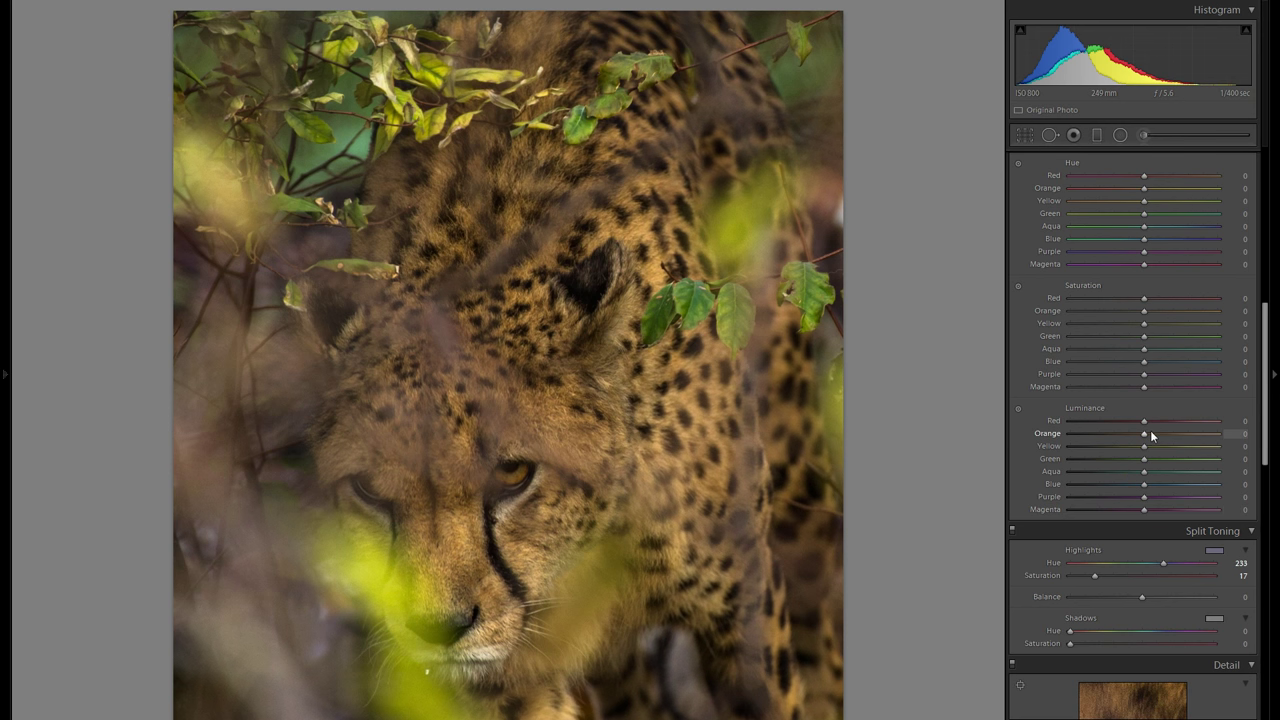
pyautogui.scroll(-2, 1150, 450)
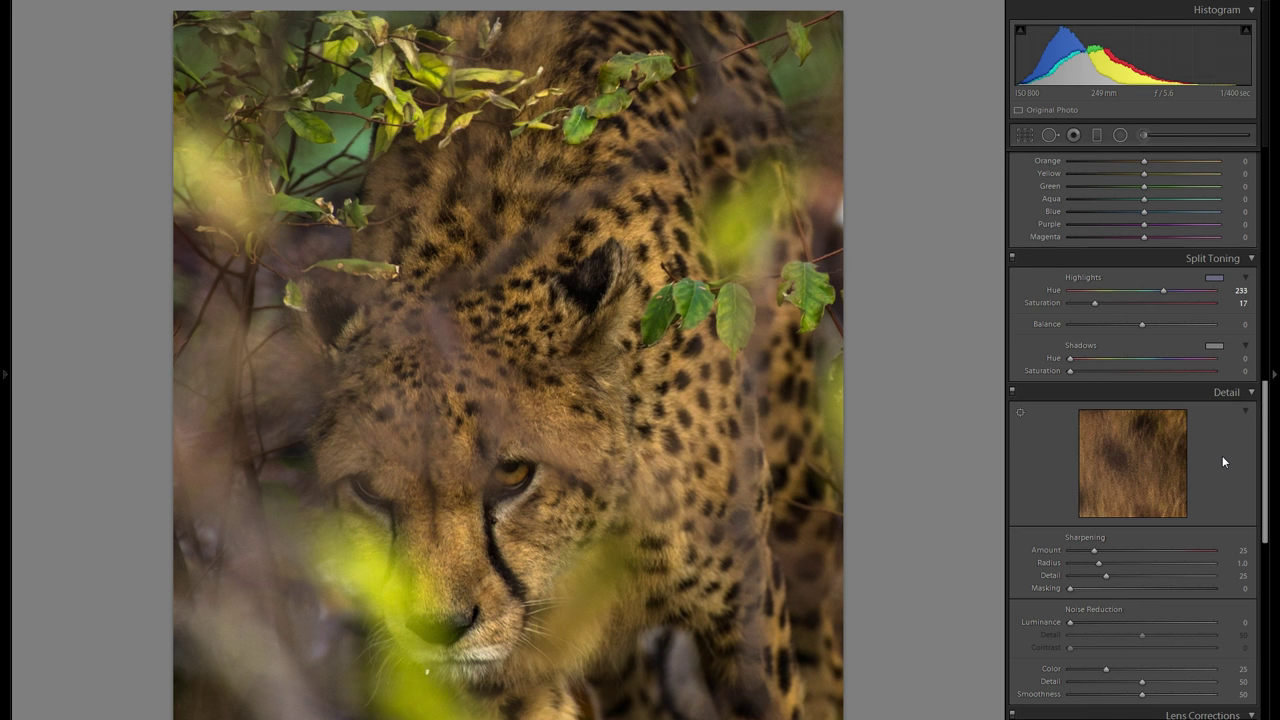
pyautogui.scroll(-3, 1215, 458)
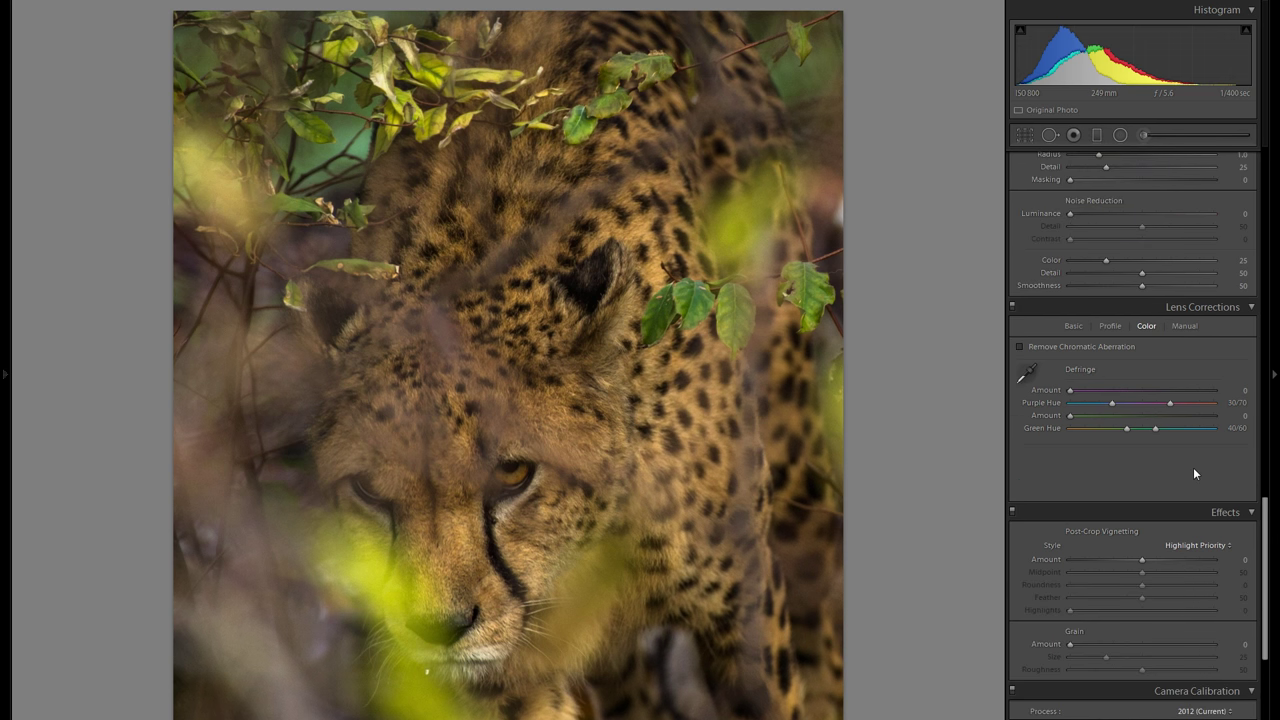
# Darken the photo's edges with a post-crop vignette of Amount -48 and Feather 73
pyautogui.scroll(-1, 1128, 470)
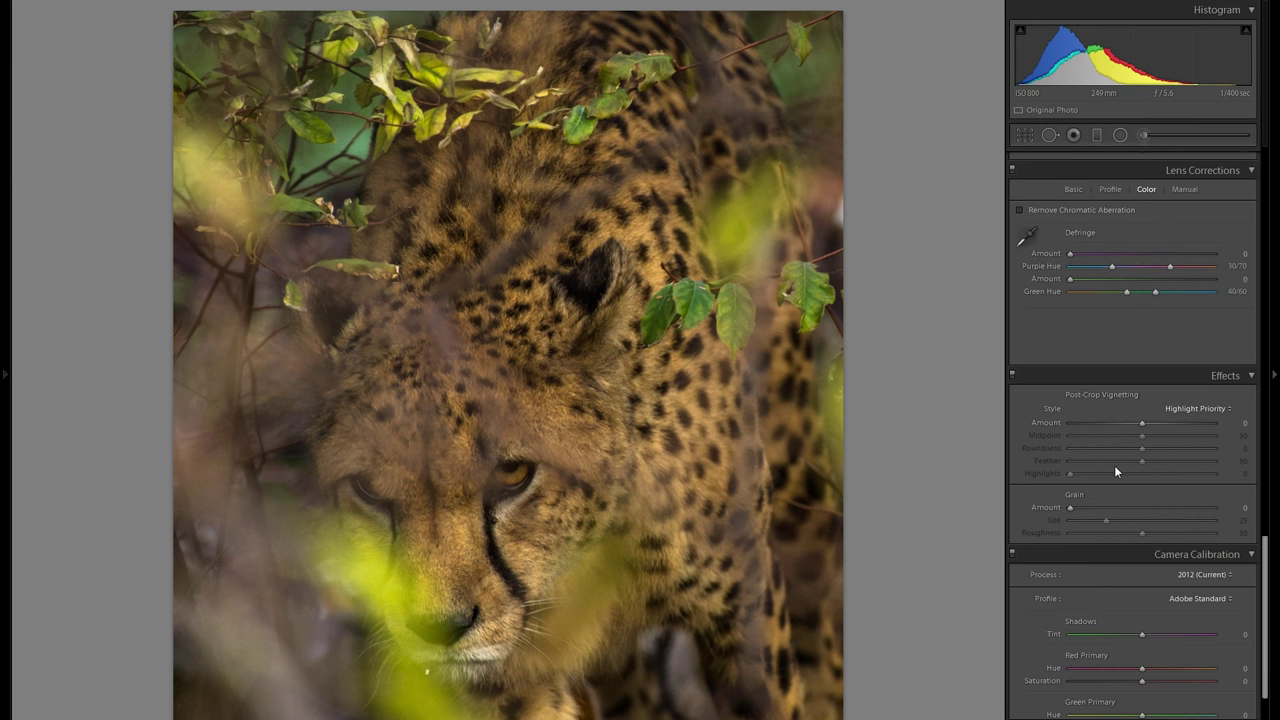
pyautogui.scroll(1, 1072, 386)
pyautogui.scroll(-1, 1094, 400)
pyautogui.moveTo(1143, 422); pyautogui.dragTo(1121, 421)
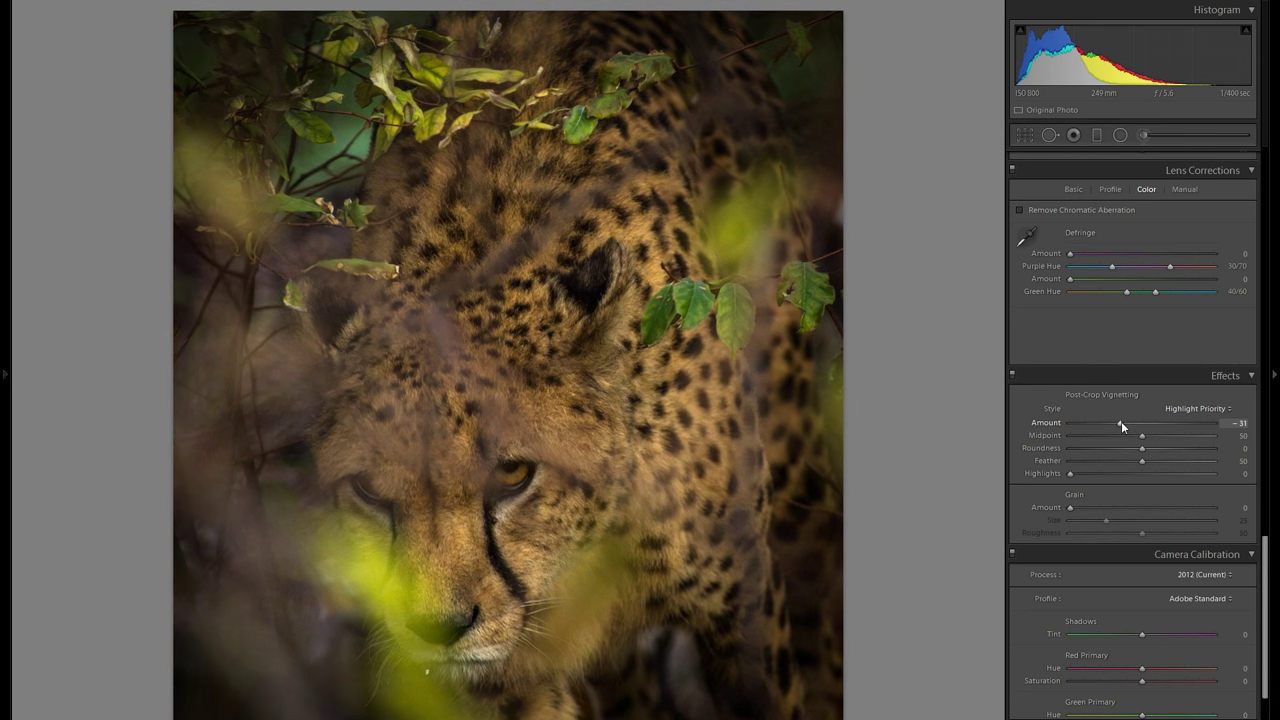
pyautogui.moveTo(1117, 422); pyautogui.dragTo(1053, 425)
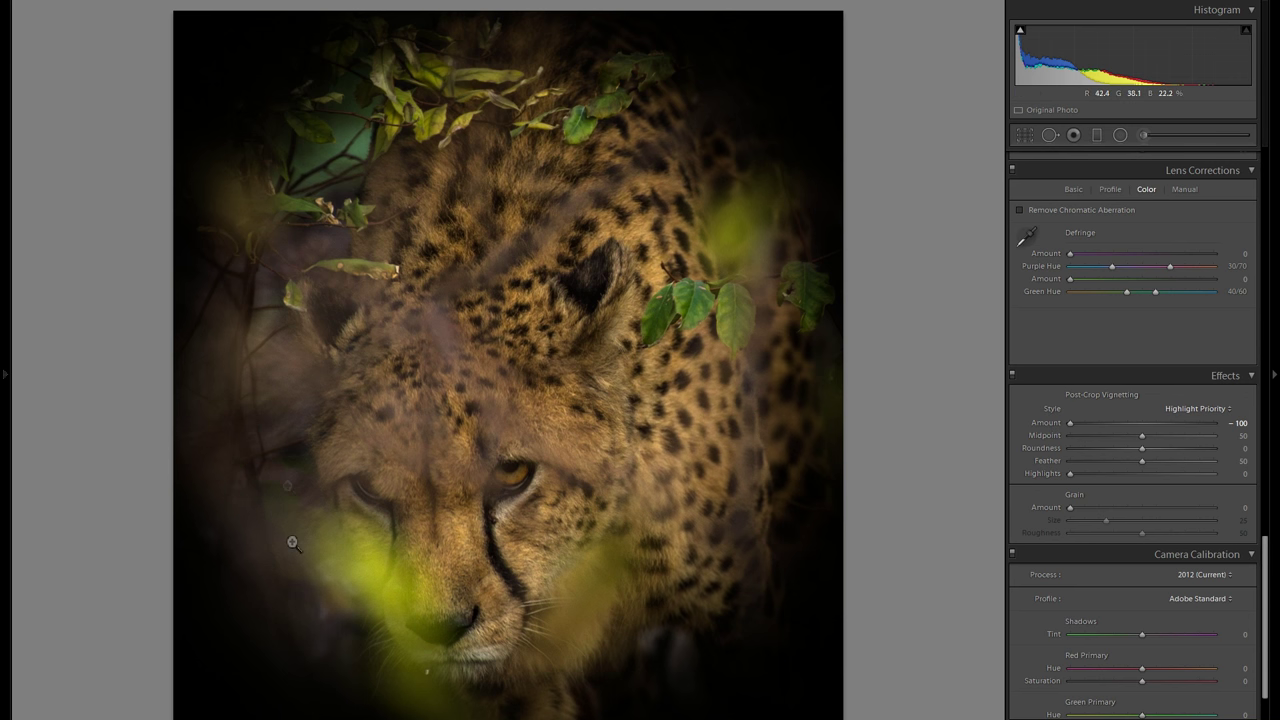
pyautogui.moveTo(1112, 420); pyautogui.dragTo(1177, 463)
pyautogui.moveTo(1118, 426); pyautogui.dragTo(1107, 424)
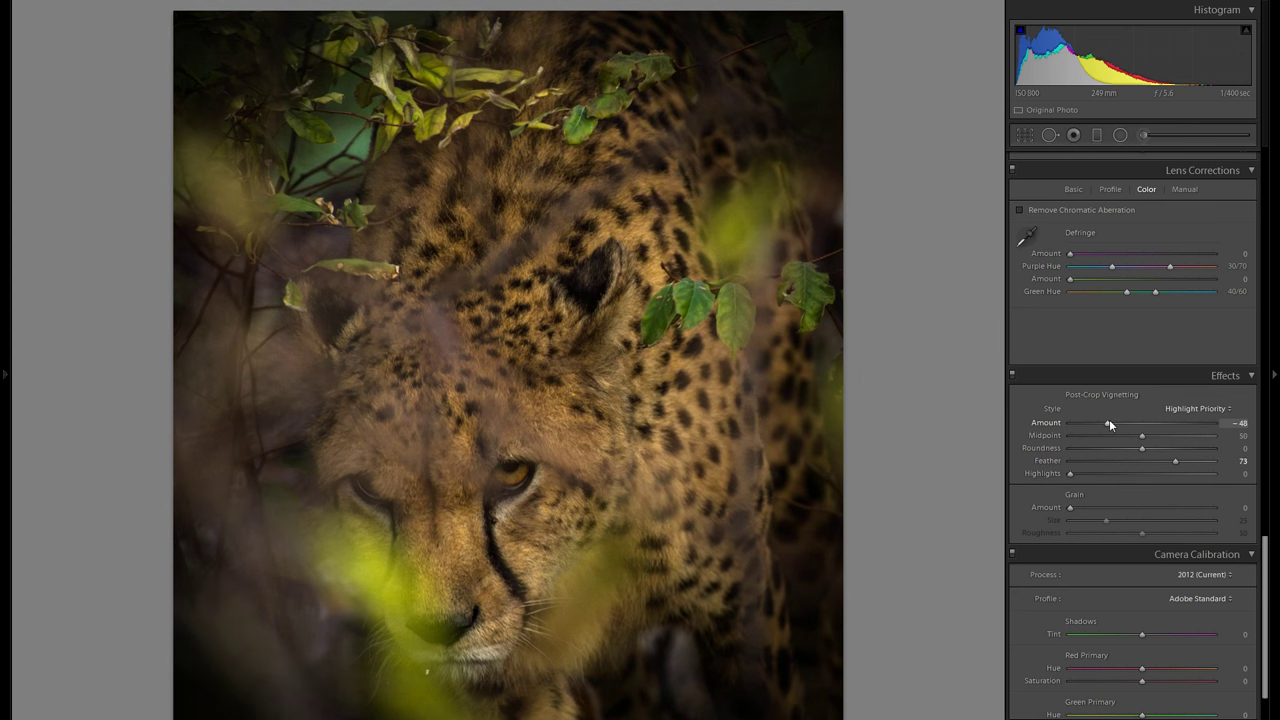
# Compare the photo with and without the vignette, leaving the effect enabled
pyautogui.click(1009, 375)
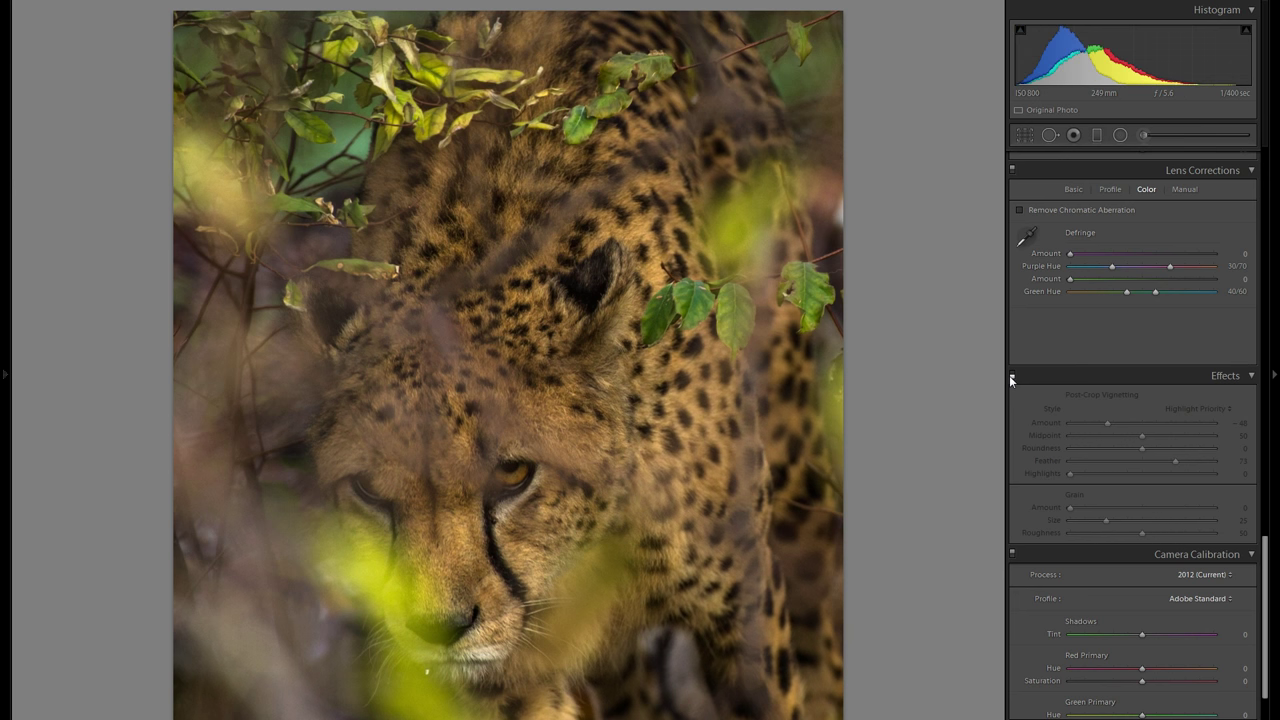
pyautogui.click(1009, 375)
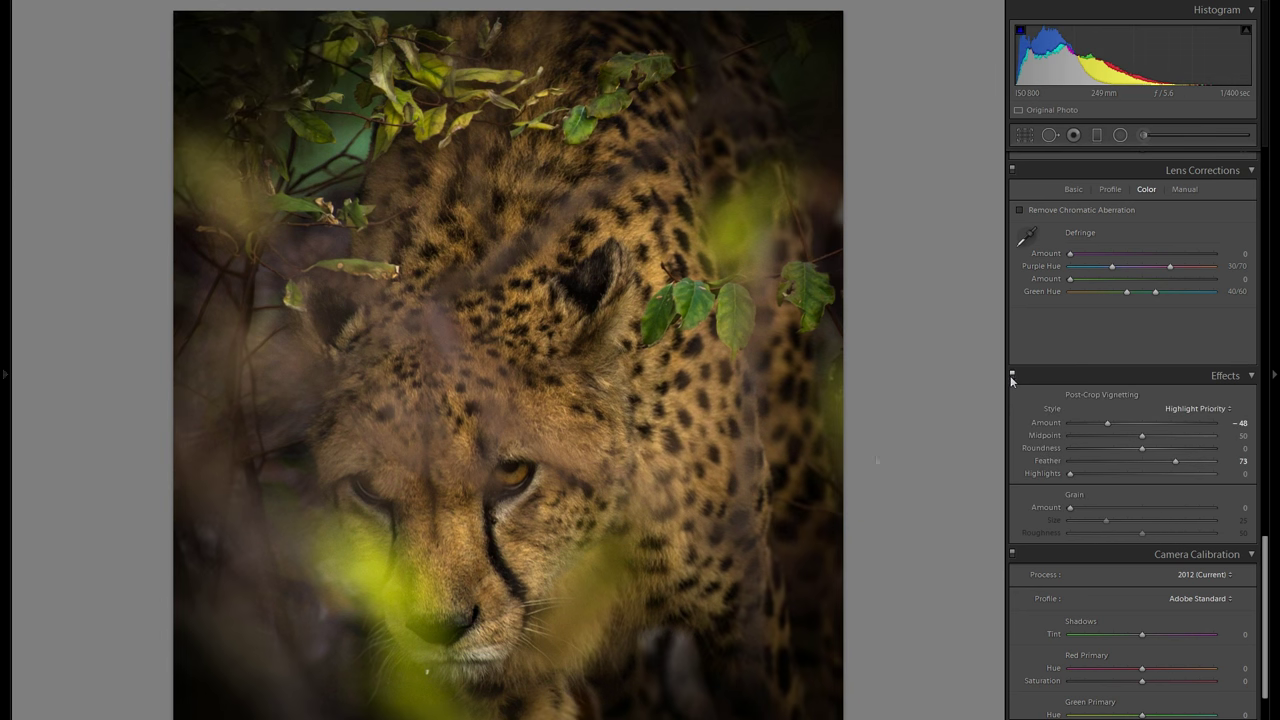
pyautogui.scroll(-1, 1100, 440)
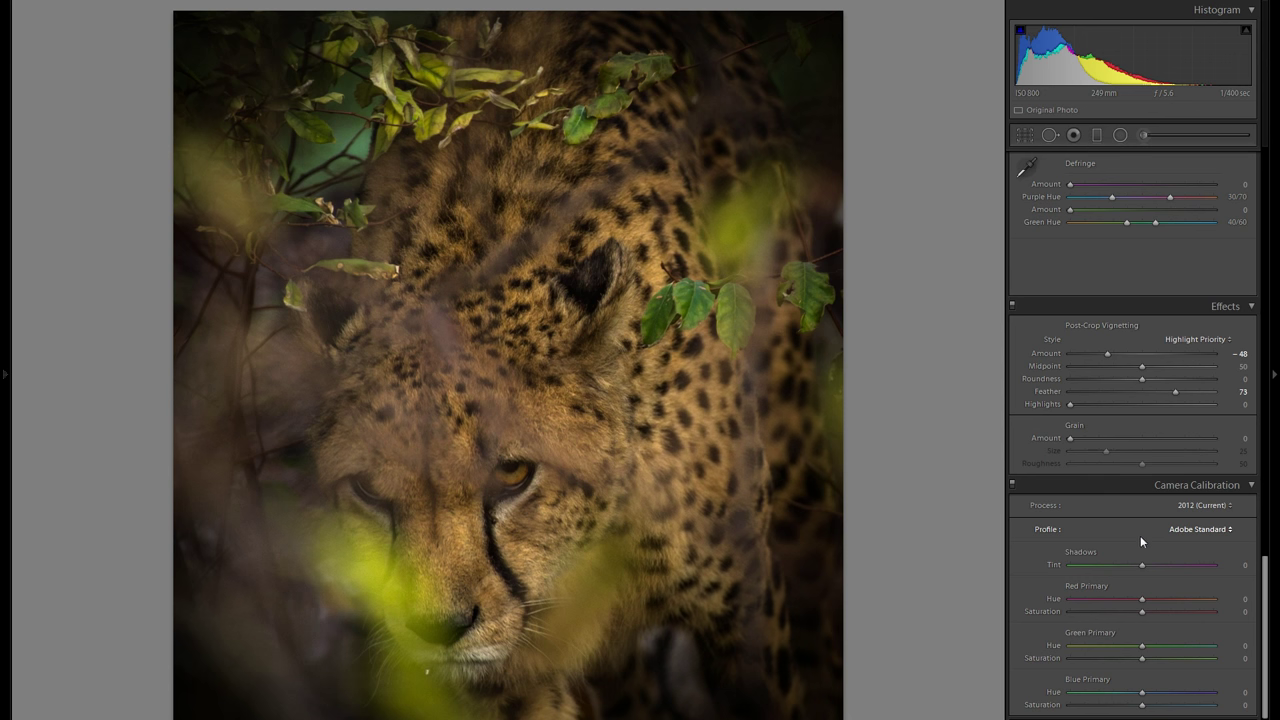
# Paint an adjustment brush darkening with Exposure -0.48 and size 40 over the cheetah's body along the photo's right side
pyautogui.scroll(15, 1104, 557)
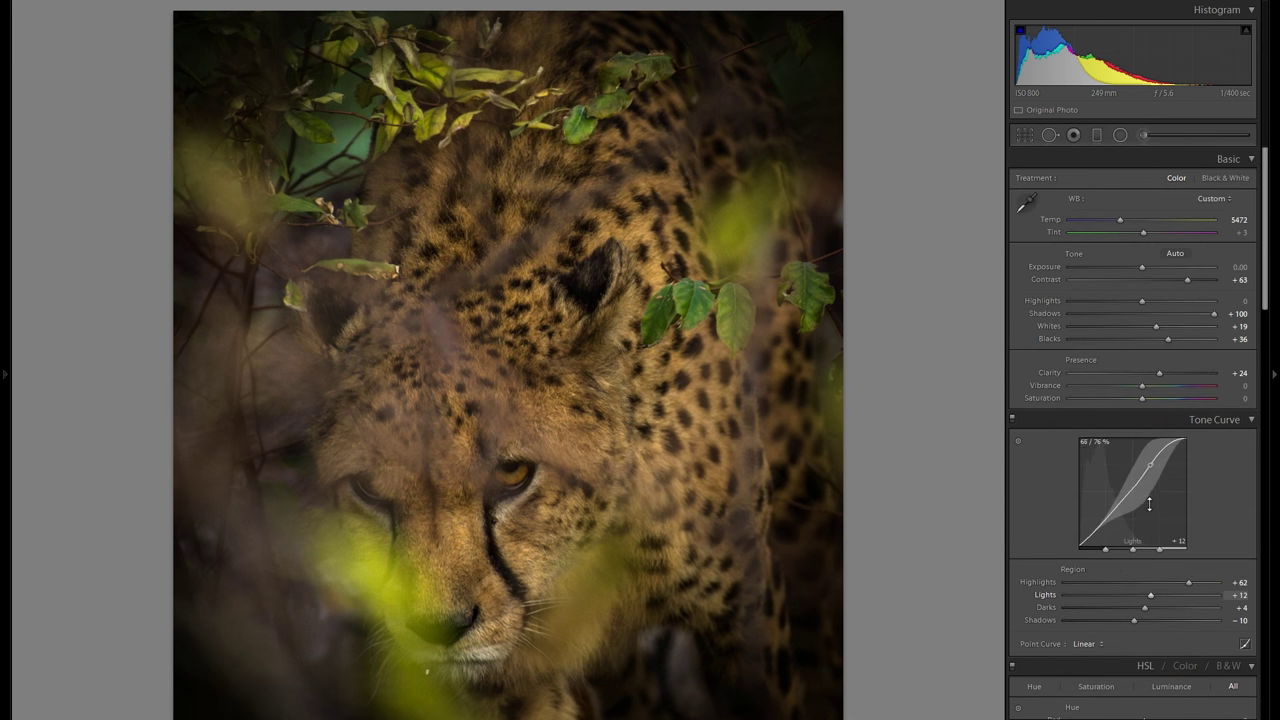
pyautogui.click(1142, 143)
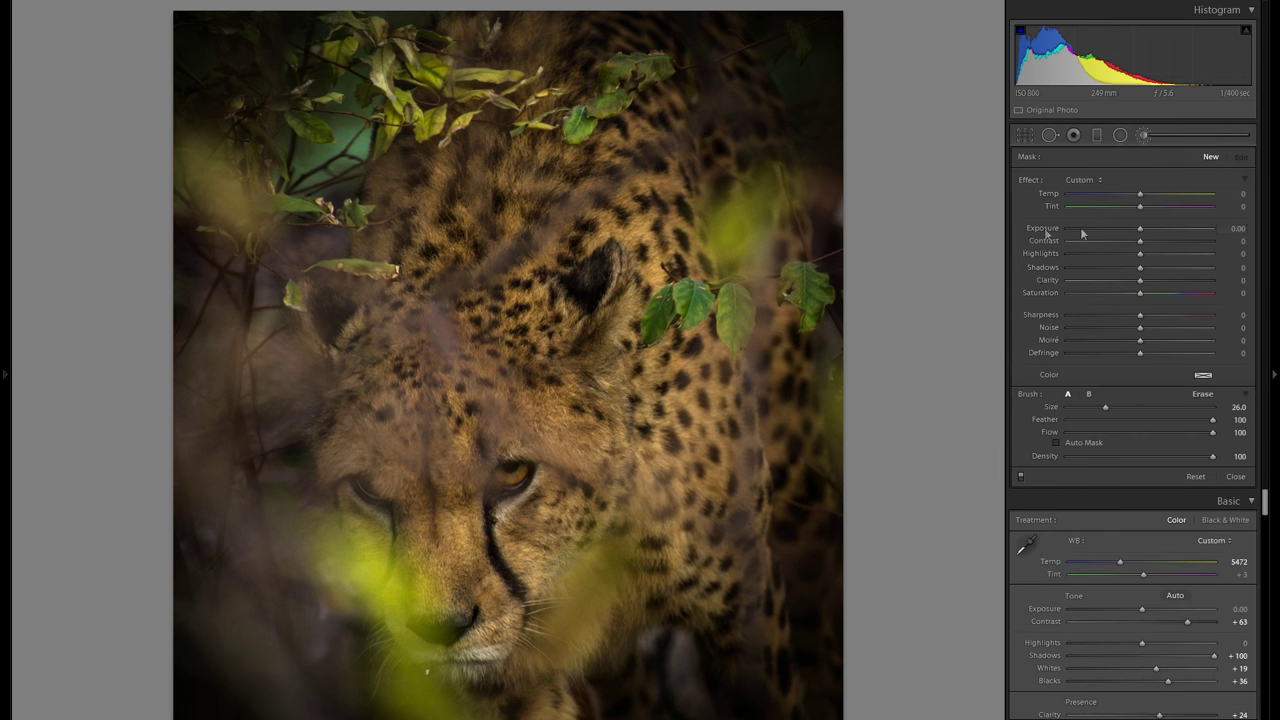
pyautogui.moveTo(1140, 228); pyautogui.dragTo(1123, 232)
pyautogui.press(']')
pyautogui.press(']')
pyautogui.press(']')
pyautogui.click(1144, 135)
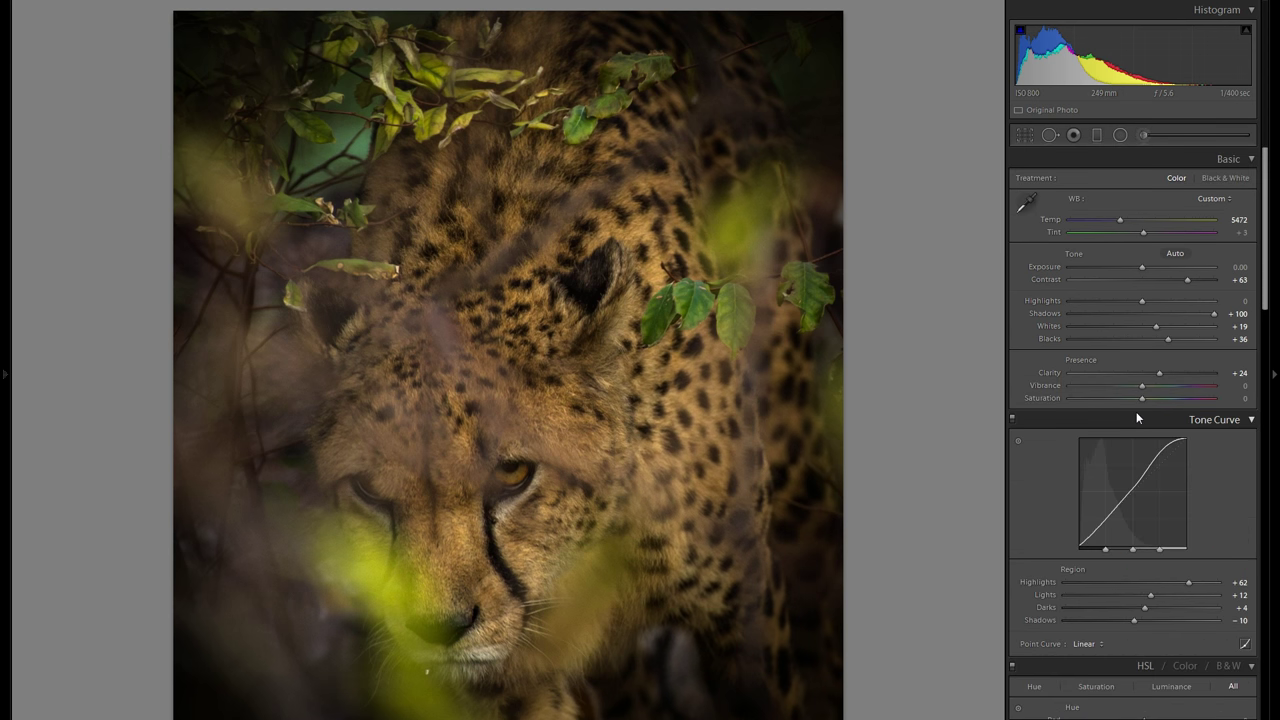
pyautogui.scroll(-10, 1147, 394)
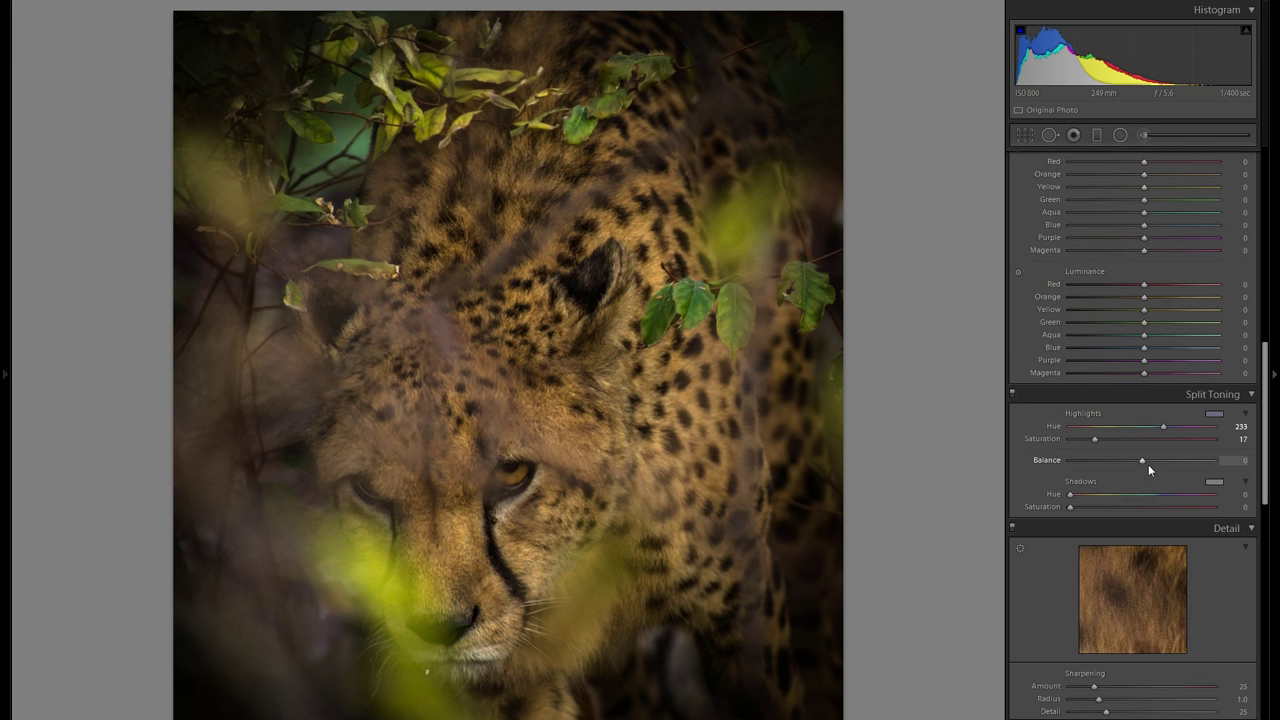
pyautogui.scroll(-3, 1133, 630)
pyautogui.press('k')
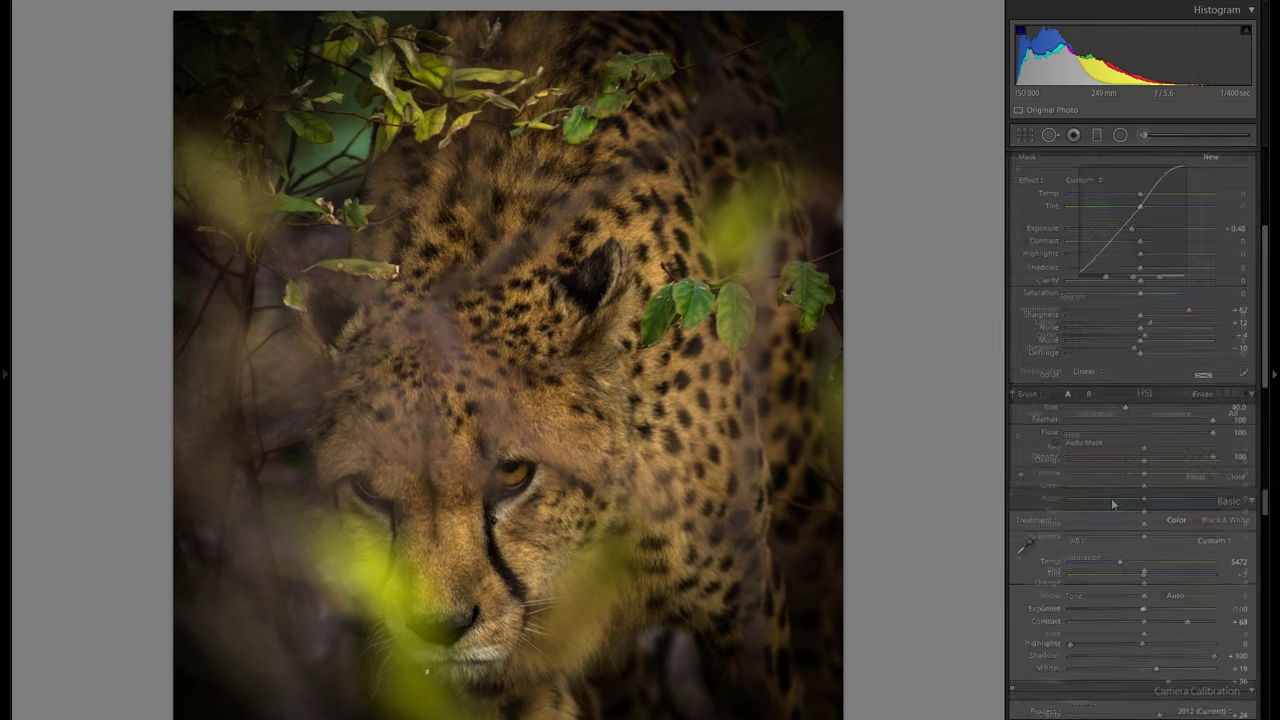
pyautogui.moveTo(800, 280); pyautogui.dragTo(680, 580)
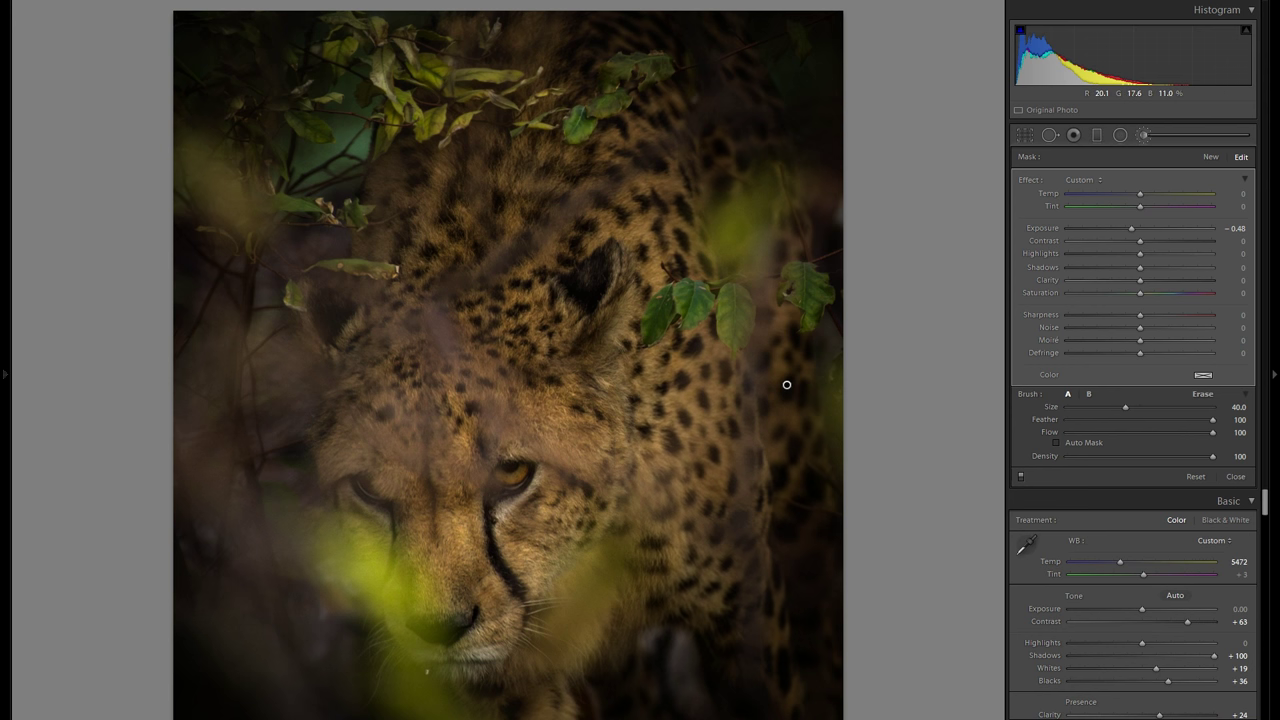
# Add a second brush adjustment with Exposure -0.48 over the upper foliage and the cheetah's back
pyautogui.click(1210, 157)
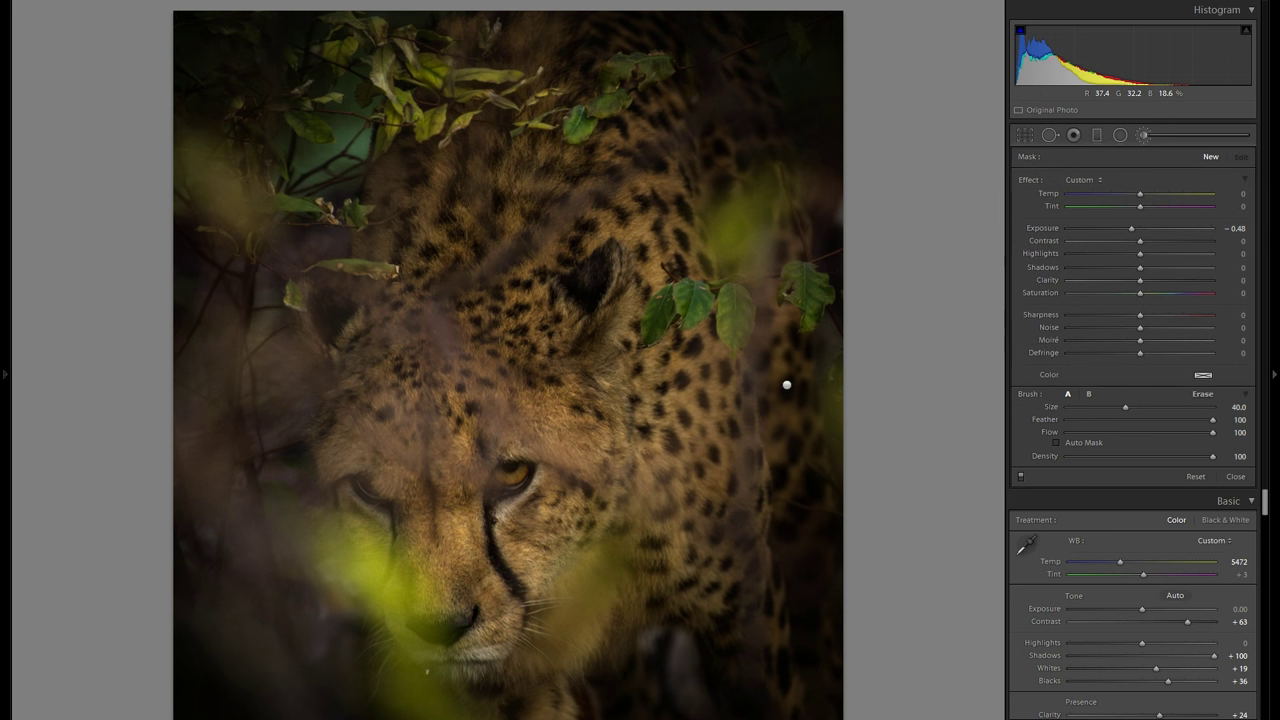
pyautogui.moveTo(400, 90); pyautogui.dragTo(430, 270)
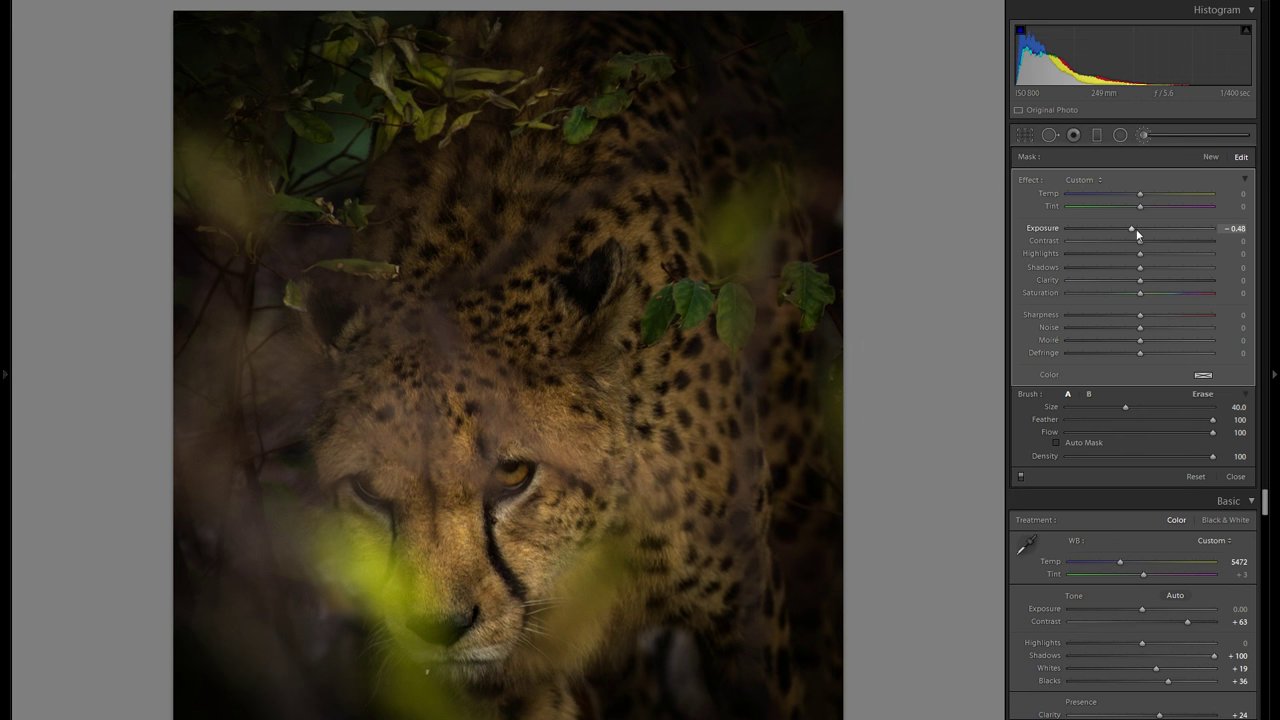
pyautogui.moveTo(1135, 232); pyautogui.dragTo(1136, 232)
# Add a third brush adjustment with Exposure -0.89 and size 44 over the upper right background and the top foliage
pyautogui.click(1209, 158)
pyautogui.moveTo(1137, 231); pyautogui.dragTo(1134, 231)
pyautogui.scroll(2, 740, 230)
pyautogui.moveTo(800, 210)
pyautogui.mouseDown()
pyautogui.moveTo(720, 140)
pyautogui.moveTo(490, 75)
pyautogui.mouseUp()
pyautogui.moveTo(408, 52); pyautogui.dragTo(384, 85)
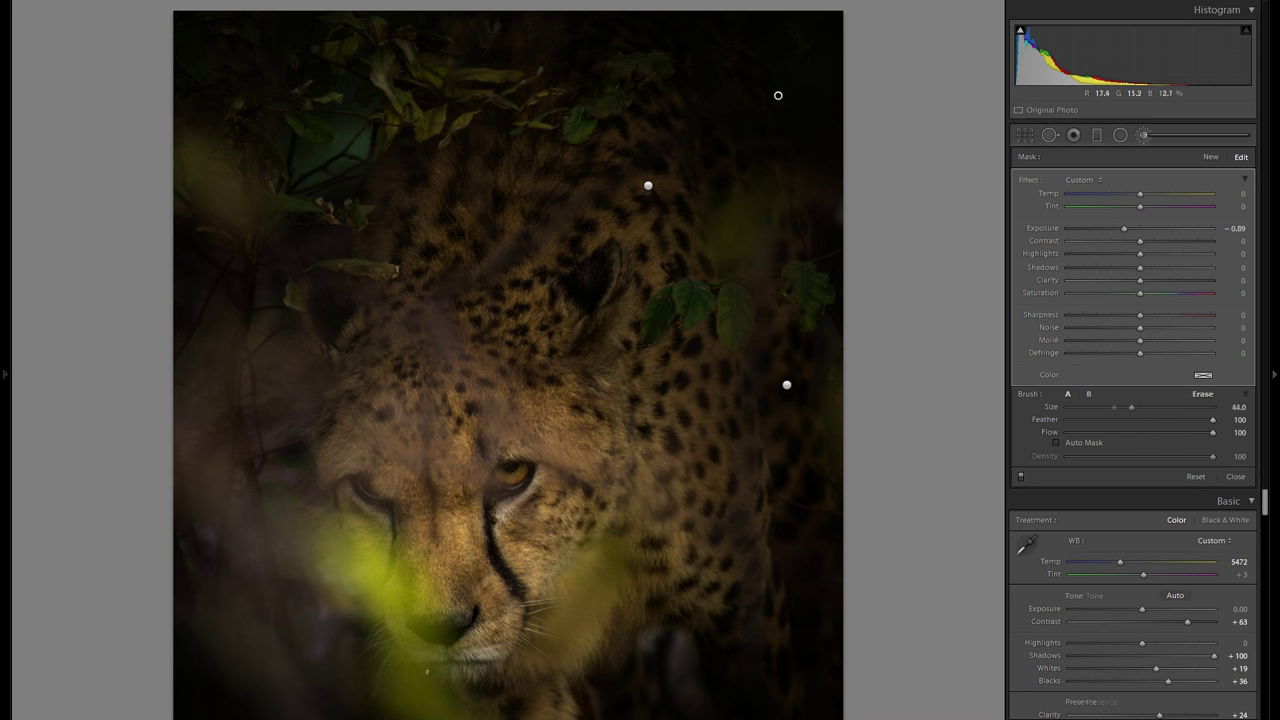
# Erase parts of the latest brush darkening near the cheetah's ear and flank with a size 35 eraser
pyautogui.press('alt')
pyautogui.scroll(3, 376, 302)
pyautogui.click(376, 302)
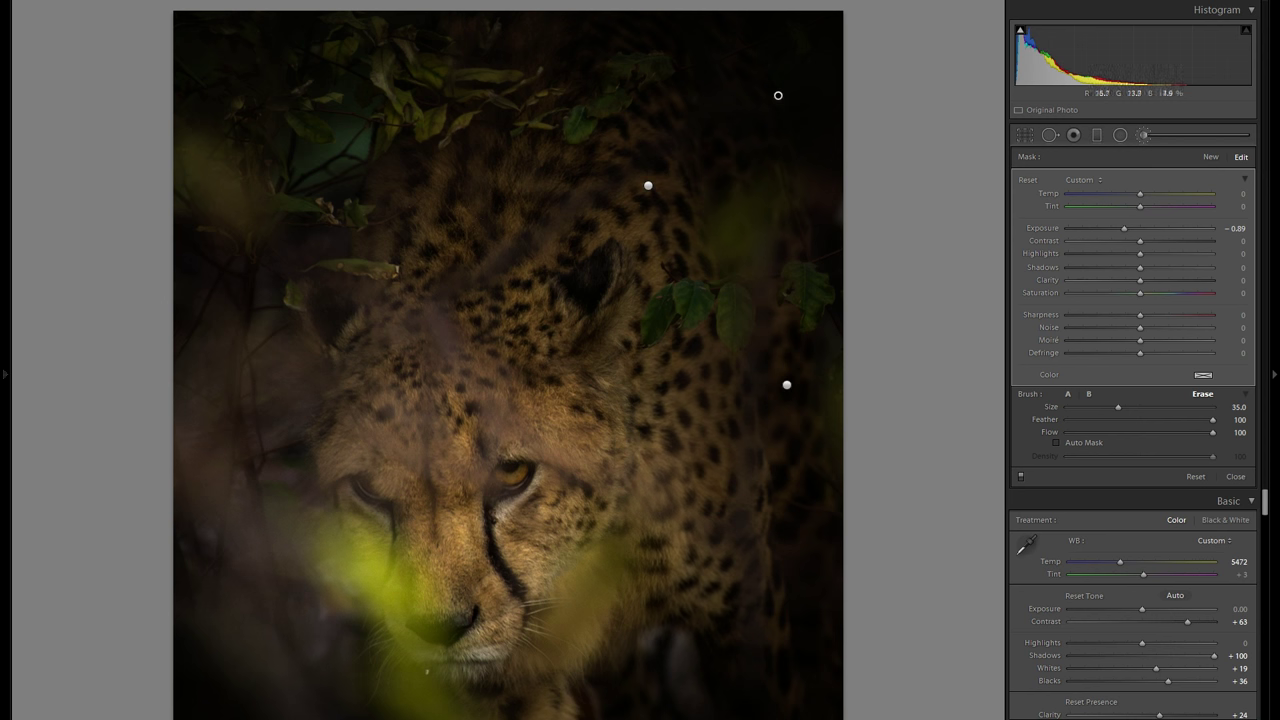
pyautogui.click(665, 430)
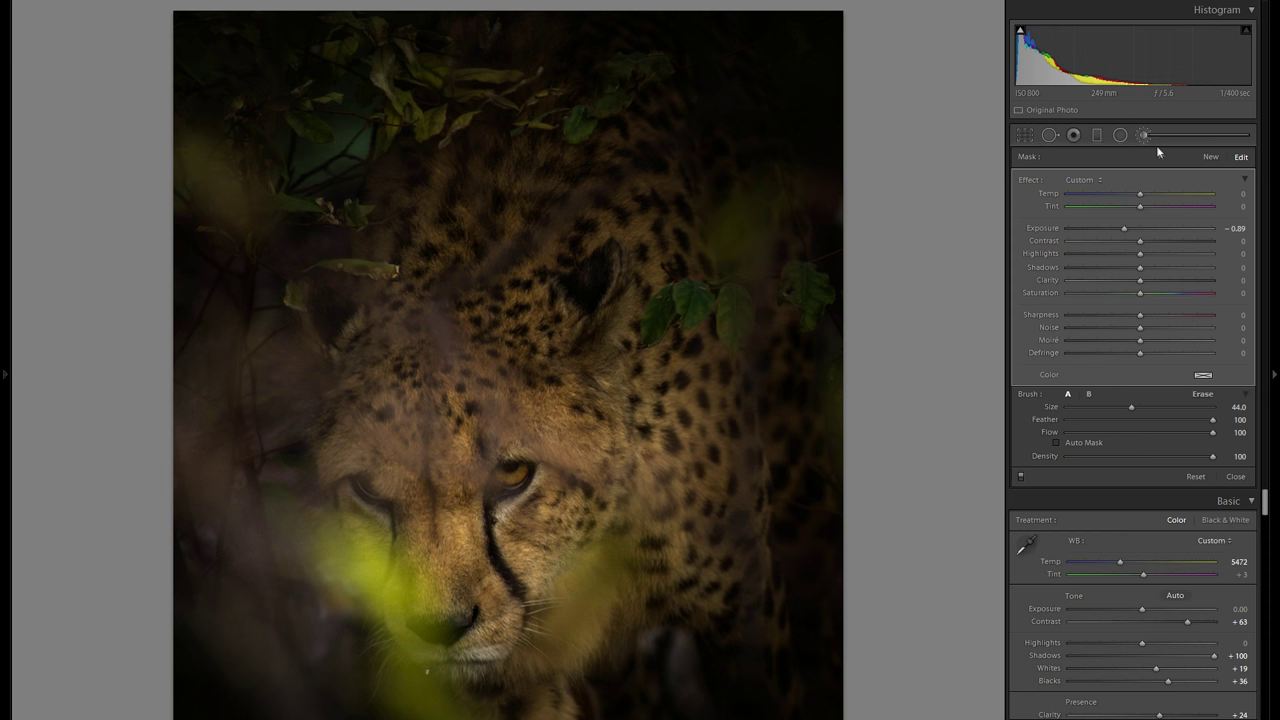
# Compare the photo with and without the brush adjustments, leave them enabled and exit the adjustment brush
pyautogui.click(1021, 477)
pyautogui.click(1021, 477)
pyautogui.click(1142, 134)
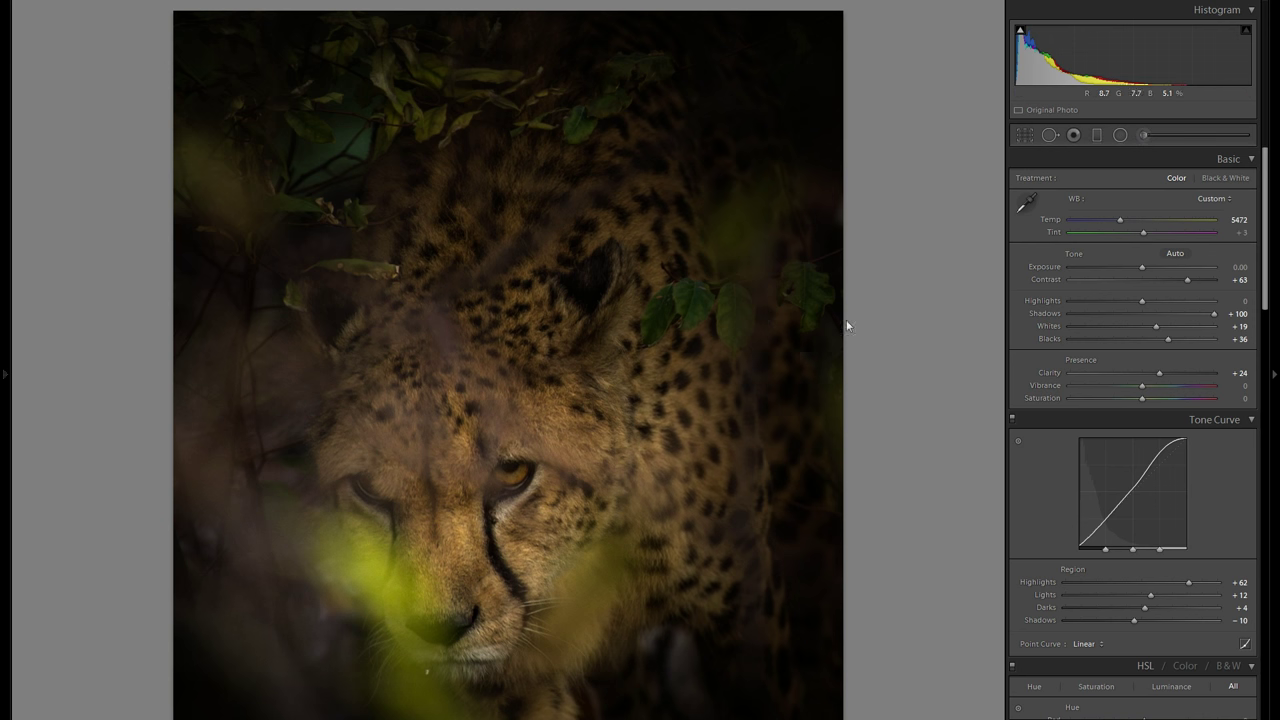
# Place a diagonal graduated filter across the cheetah from its lower right body and try Exposure values of 1.30 and 0.22
pyautogui.click(1097, 136)
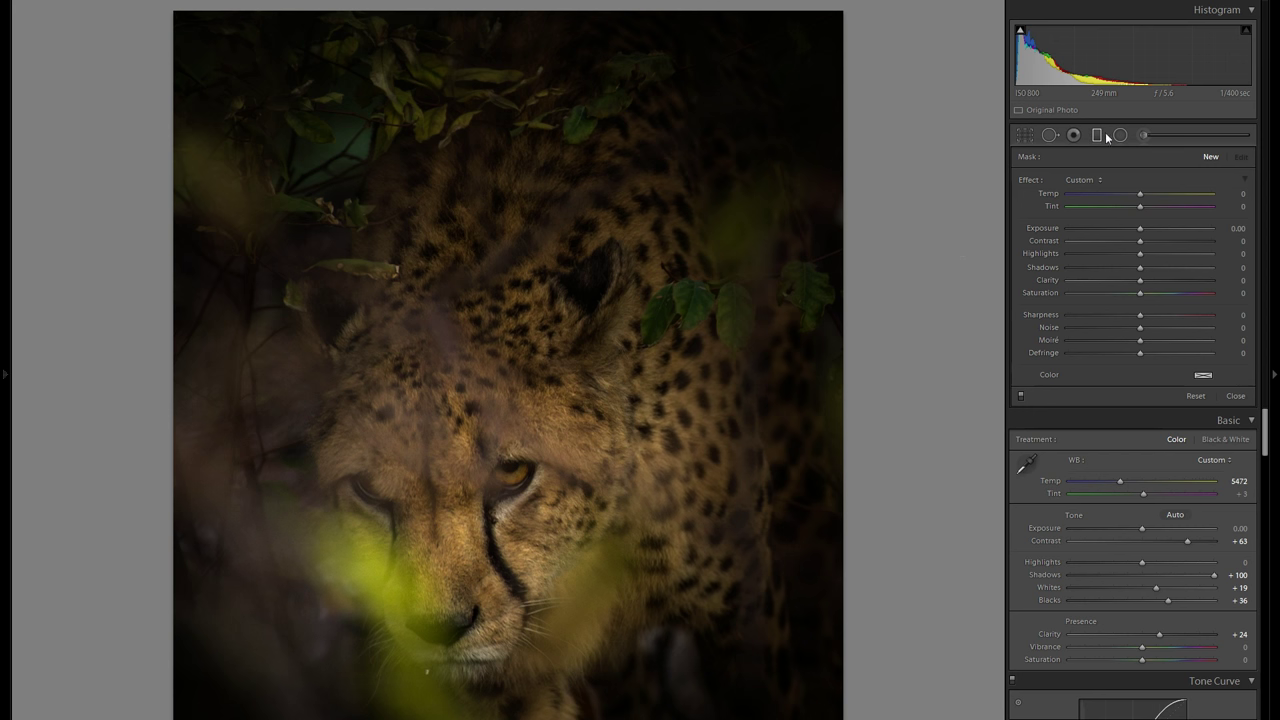
pyautogui.moveTo(716, 527); pyautogui.dragTo(447, 357)
pyautogui.moveTo(1140, 228); pyautogui.dragTo(1145, 234)
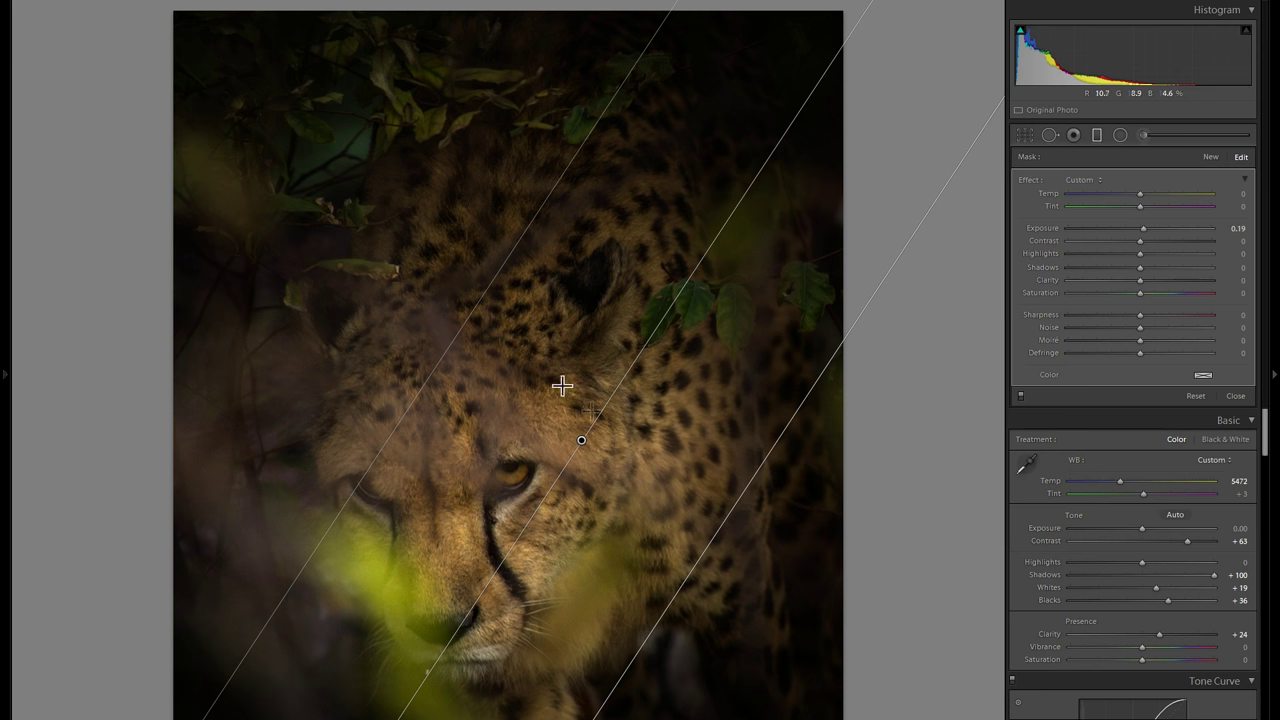
pyautogui.moveTo(1148, 227); pyautogui.dragTo(1168, 228)
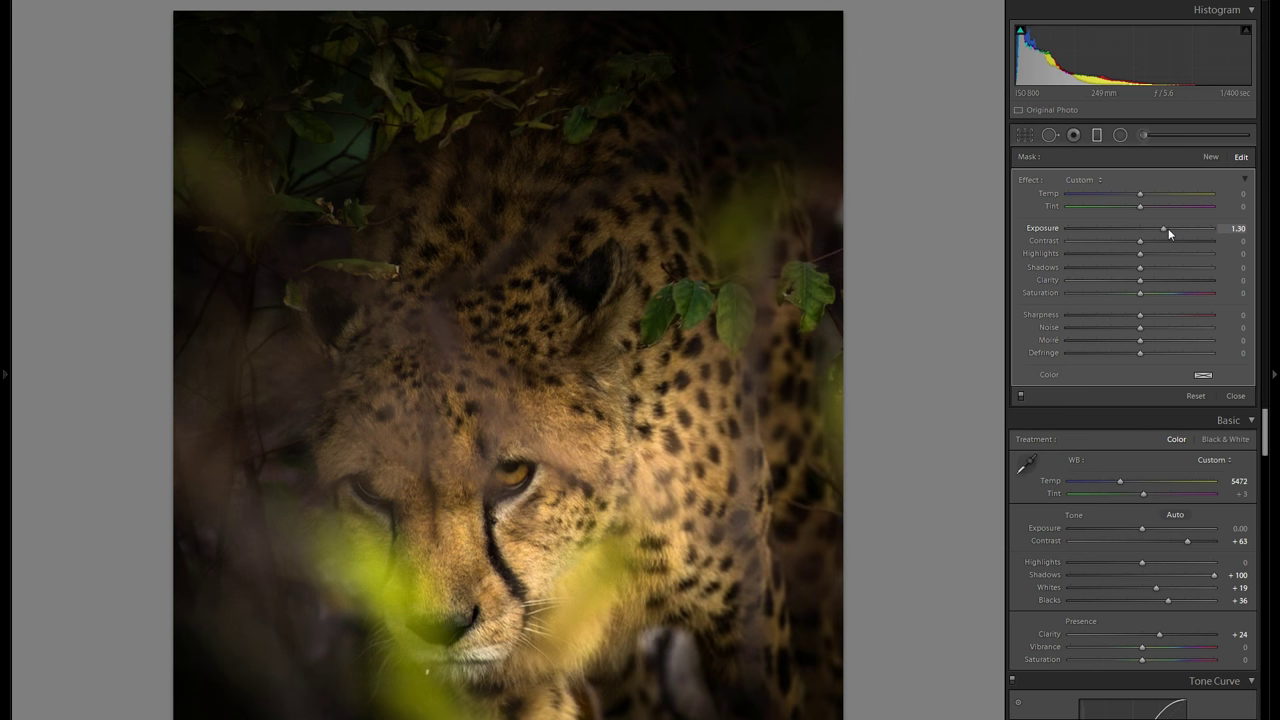
pyautogui.moveTo(1168, 228); pyautogui.dragTo(1150, 228)
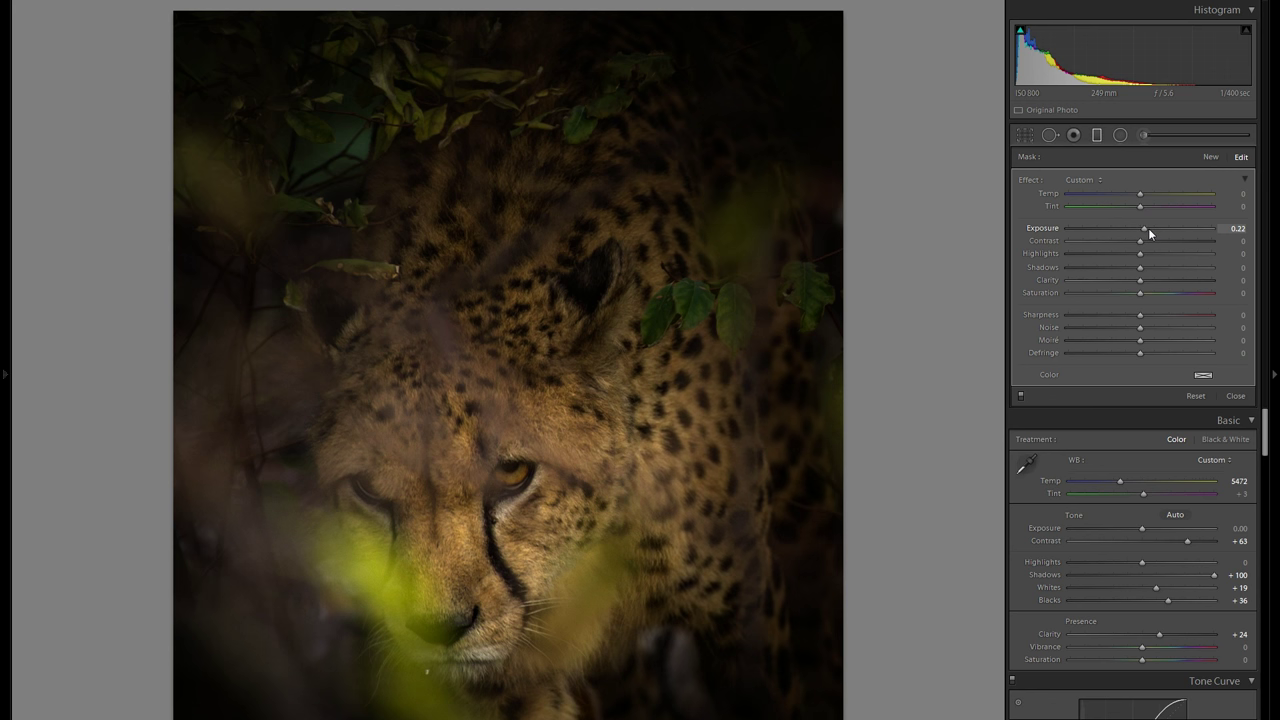
pyautogui.doubleClick(1145, 228)
# Delete the current graduated filter, add a diagonal one darkening the upper left down to the forehead with Exposure -0.44, and exit the tool
pyautogui.press('Delete')
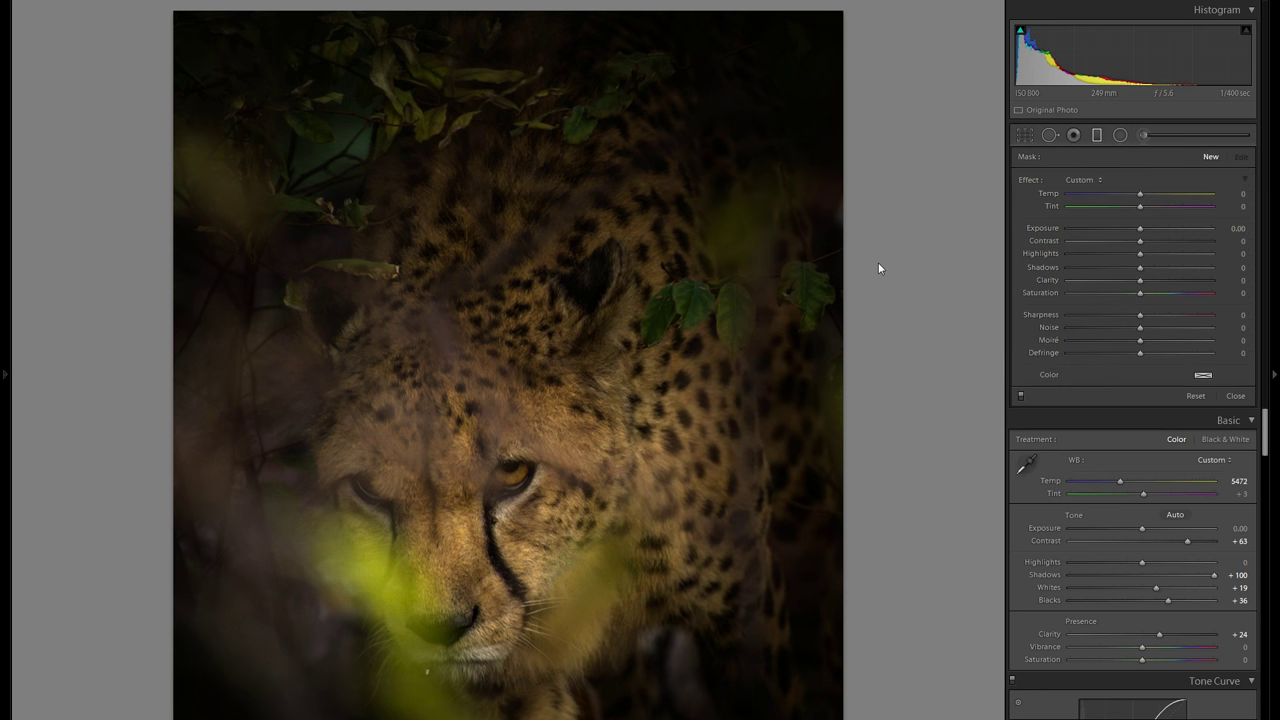
pyautogui.moveTo(404, 296); pyautogui.dragTo(647, 467)
pyautogui.moveTo(523, 382); pyautogui.dragTo(459, 365)
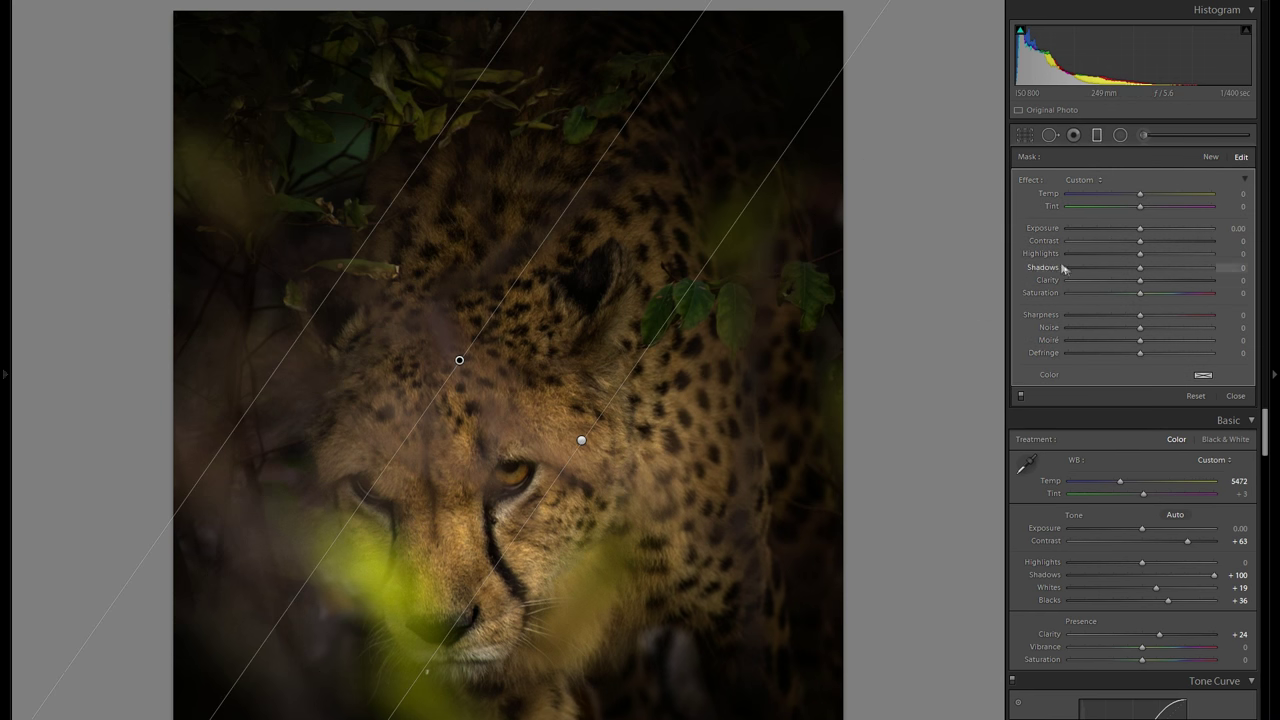
pyautogui.moveTo(1141, 229); pyautogui.dragTo(1135, 231)
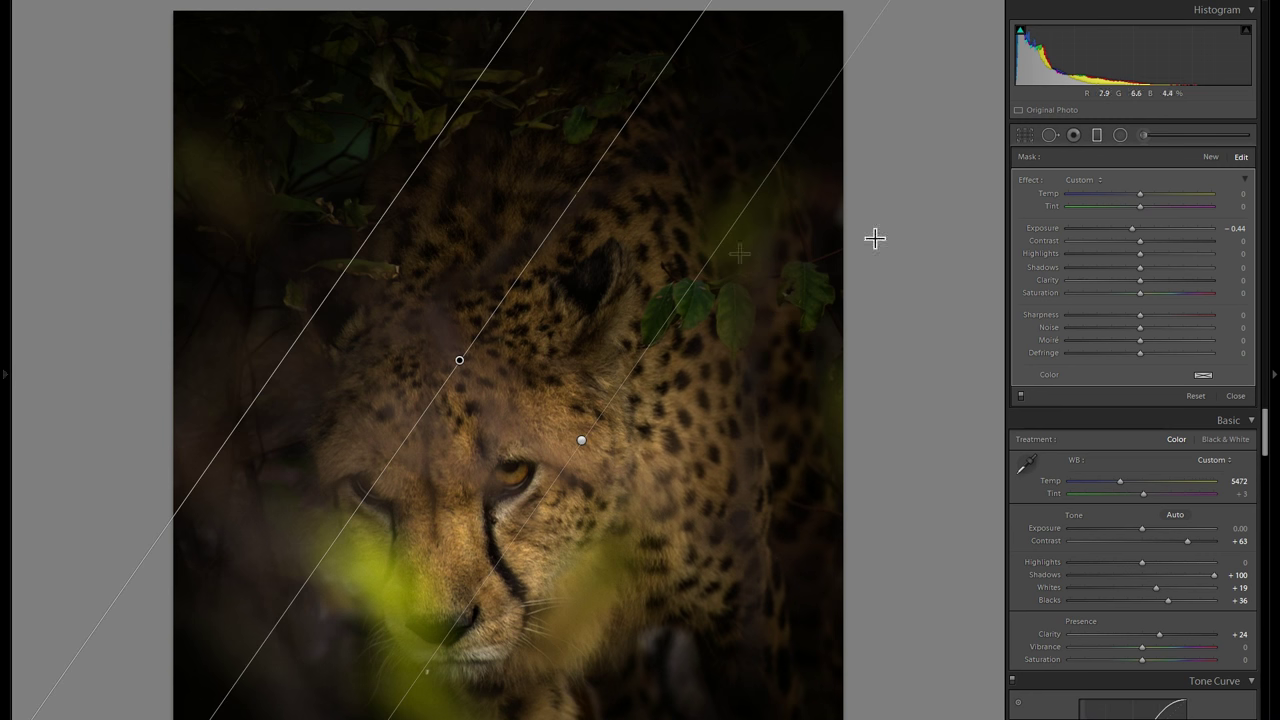
pyautogui.click(1097, 135)
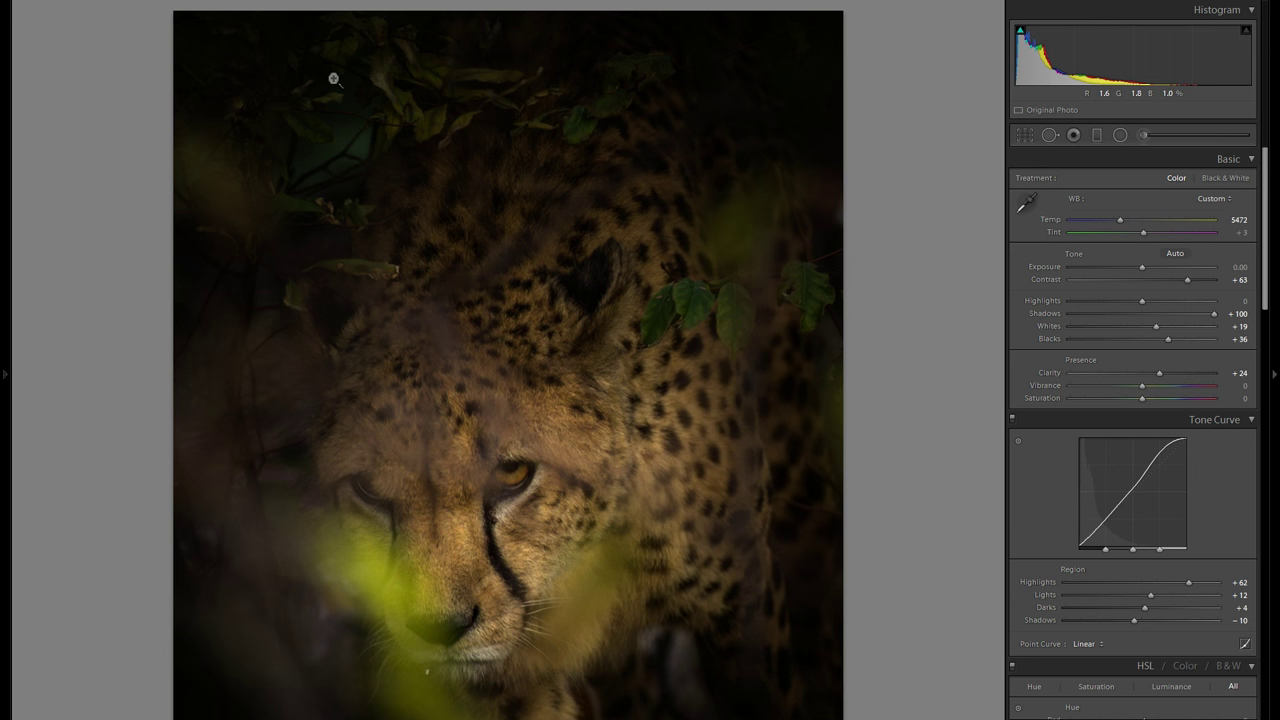
# Draw an inverted radial filter with Feather 100 across the cheetah's forehead and try Exposure values of 0.52 and 1.33
pyautogui.click(1120, 135)
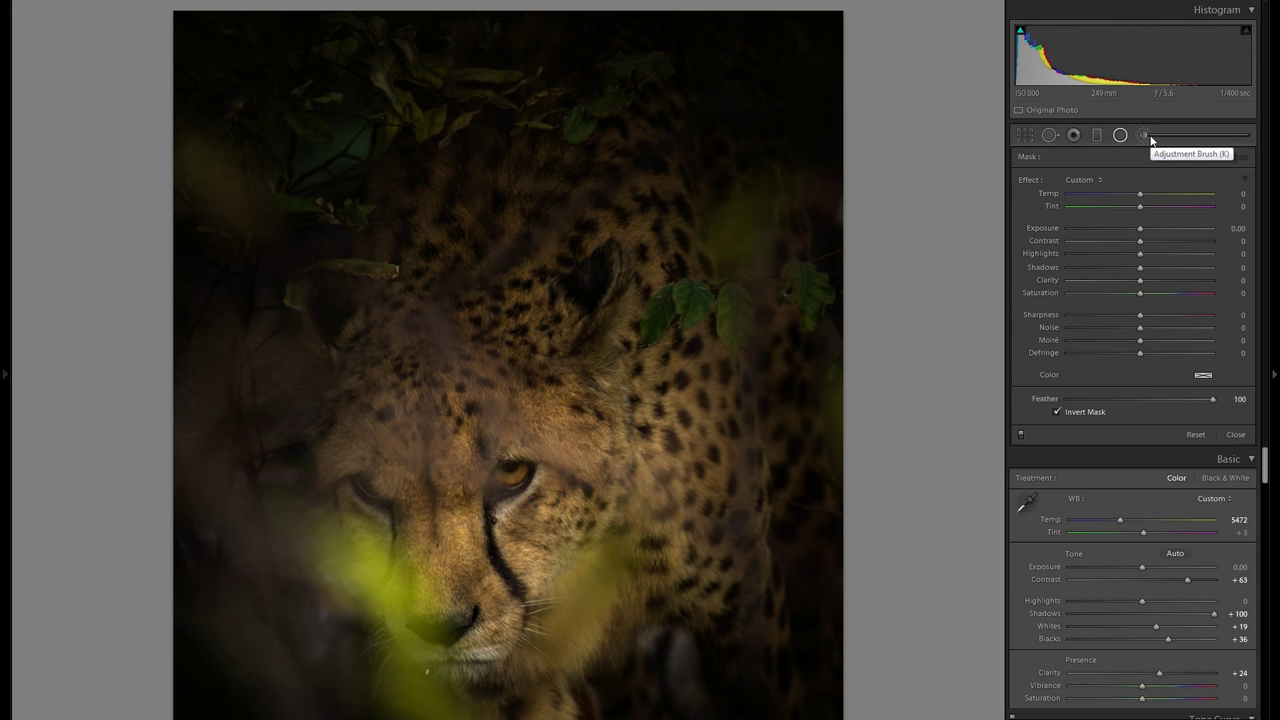
pyautogui.moveTo(372, 320); pyautogui.dragTo(568, 382)
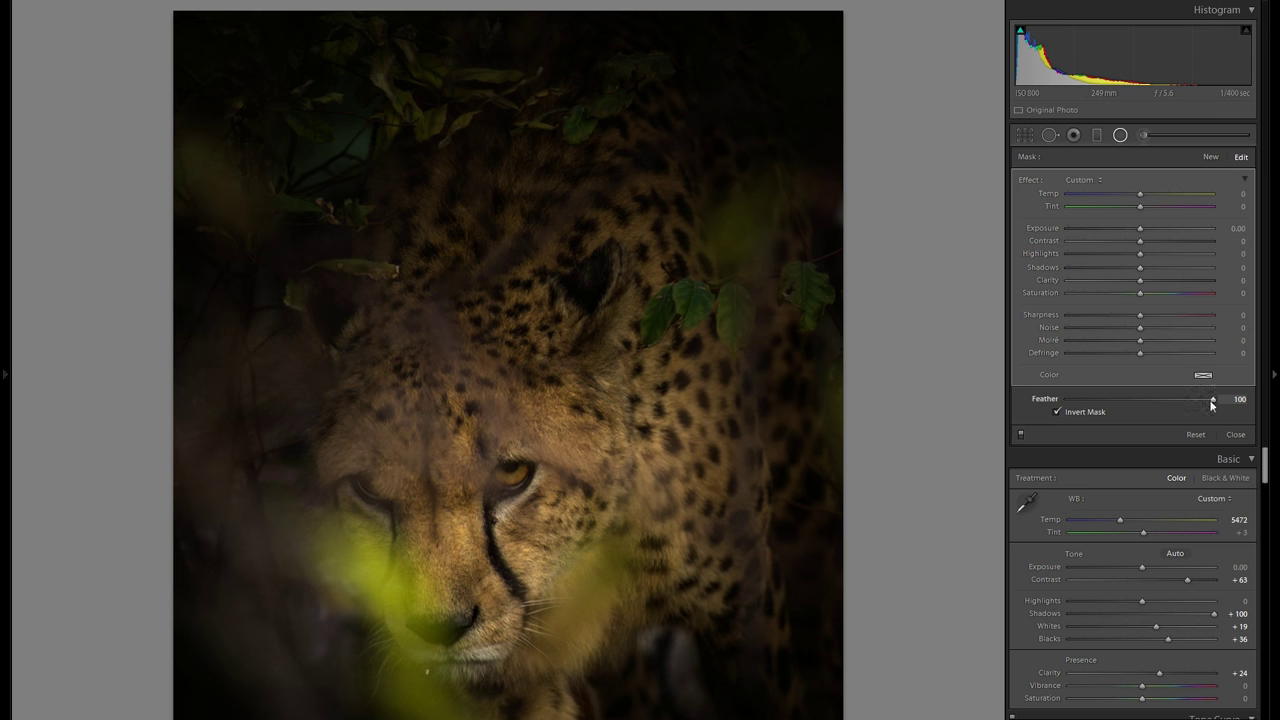
pyautogui.moveTo(1140, 228)
pyautogui.mouseDown()
pyautogui.moveTo(1123, 229)
pyautogui.moveTo(1149, 228)
pyautogui.mouseUp()
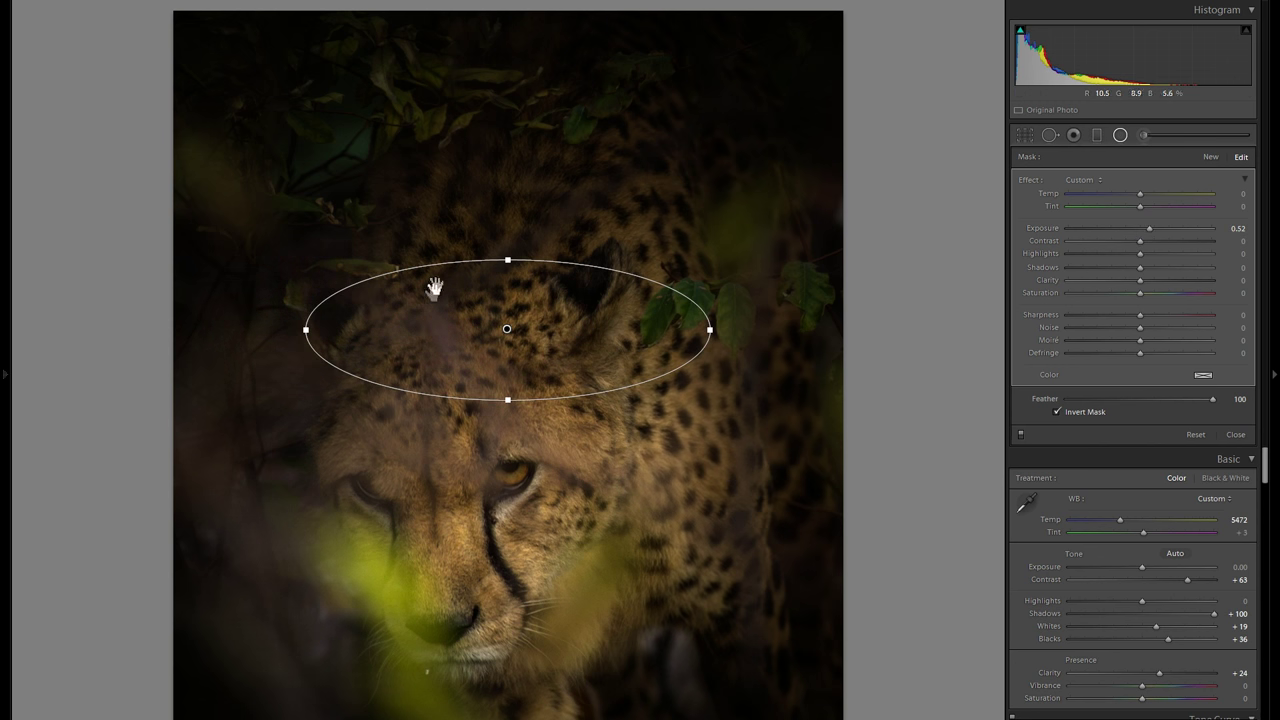
pyautogui.moveTo(1149, 228); pyautogui.dragTo(1164, 230)
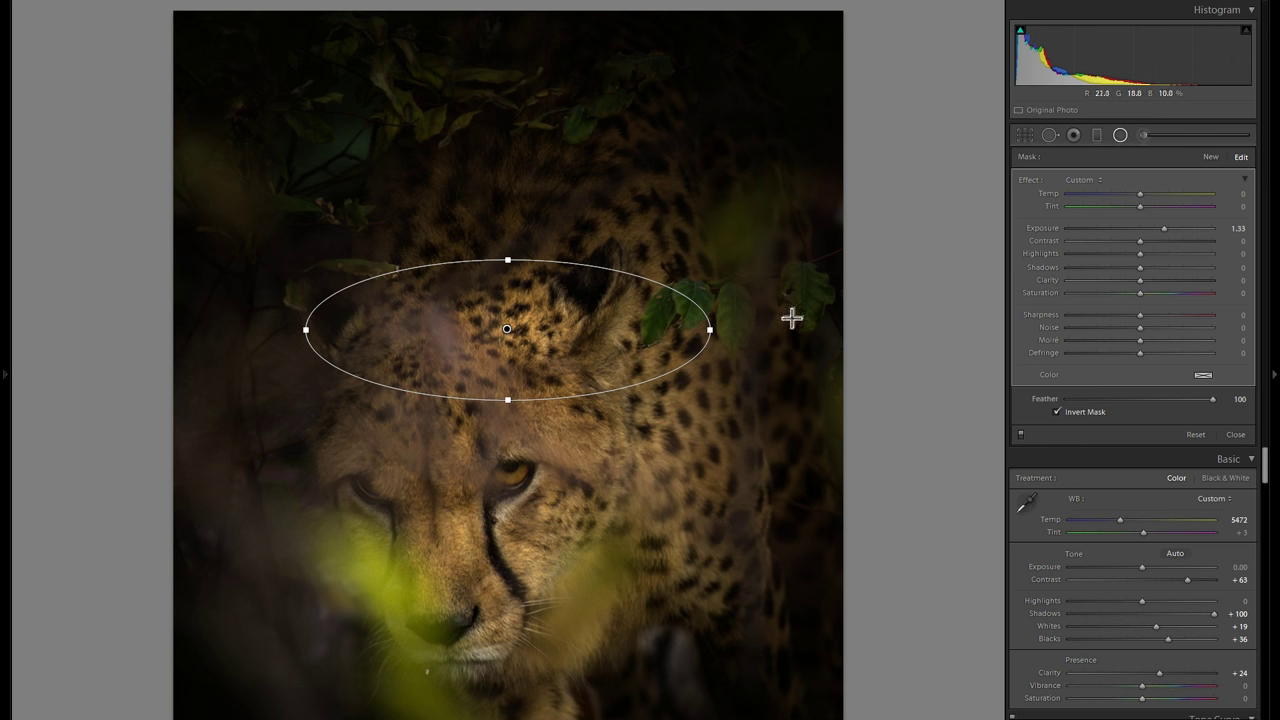
# Move the radial filter to the brighter eye and cheek, make it taller, try Exposure -0.22 and reset Exposure to 0
pyautogui.moveTo(628, 330)
pyautogui.mouseDown()
pyautogui.moveTo(852, 333)
pyautogui.moveTo(966, 429)
pyautogui.moveTo(939, 436)
pyautogui.mouseUp()
pyautogui.doubleClick(1056, 226)
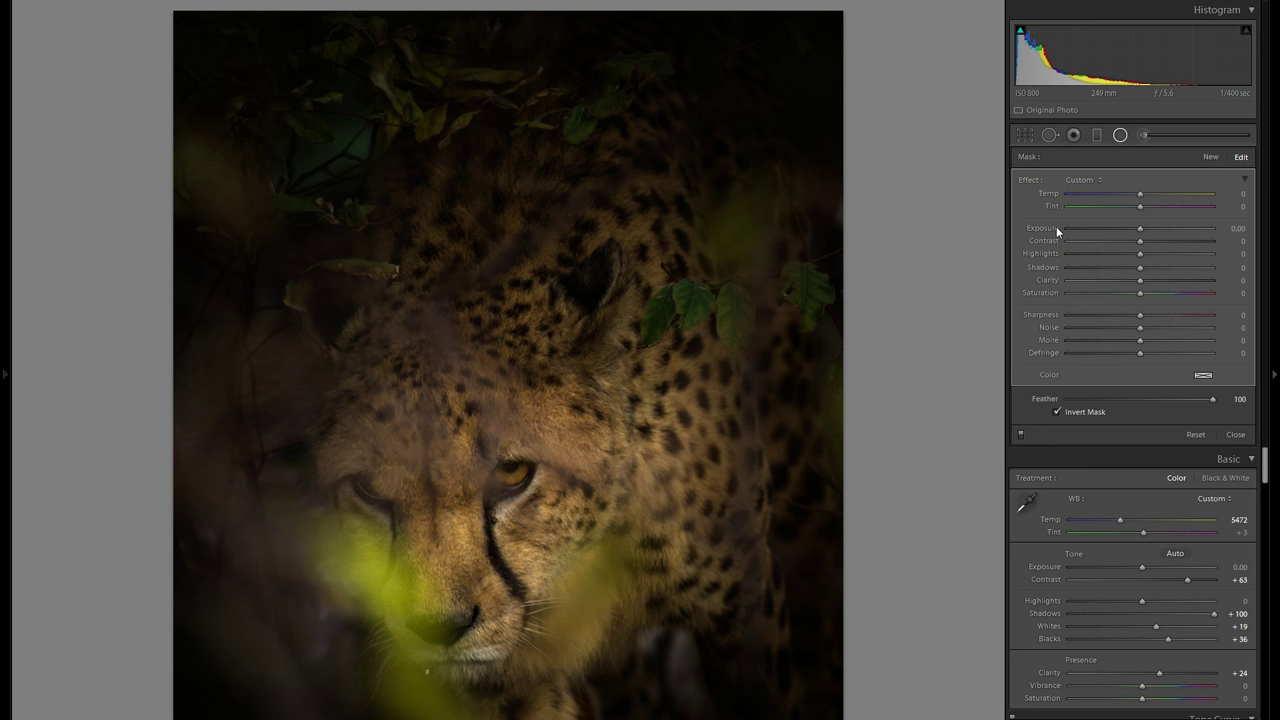
pyautogui.moveTo(931, 455); pyautogui.dragTo(562, 460)
pyautogui.moveTo(573, 358); pyautogui.dragTo(573, 331)
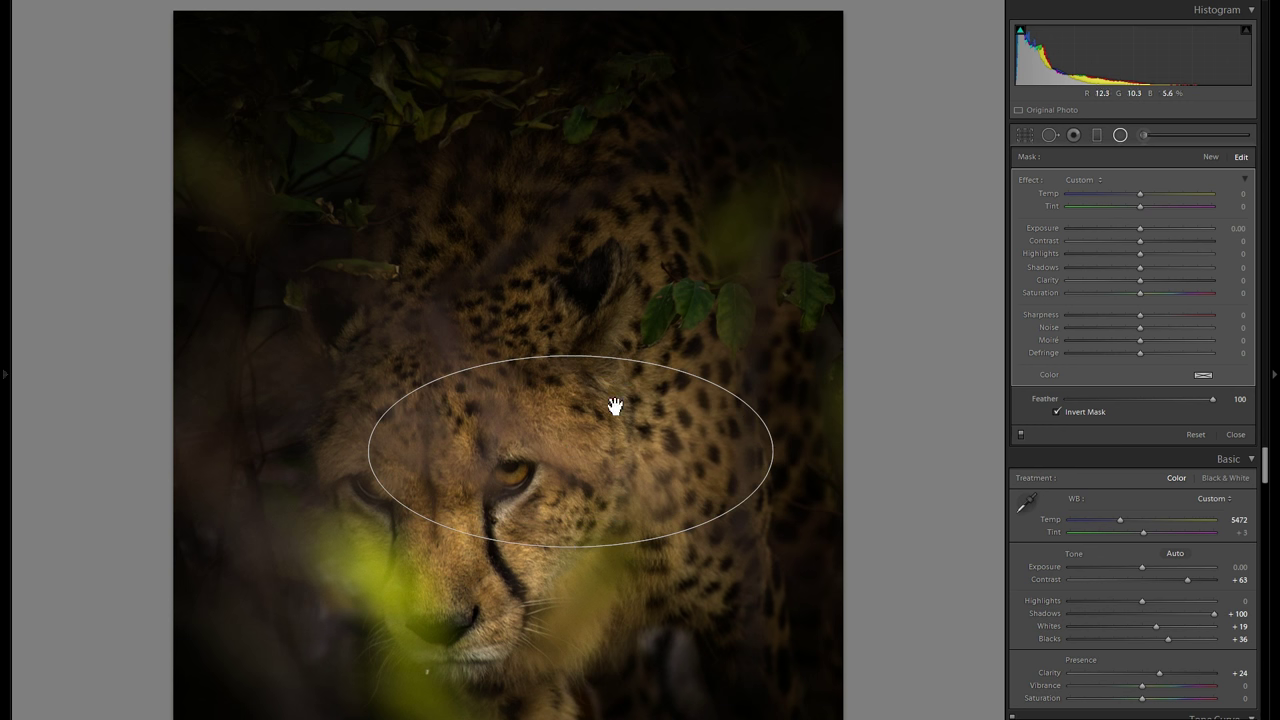
pyautogui.moveTo(614, 406); pyautogui.dragTo(623, 417)
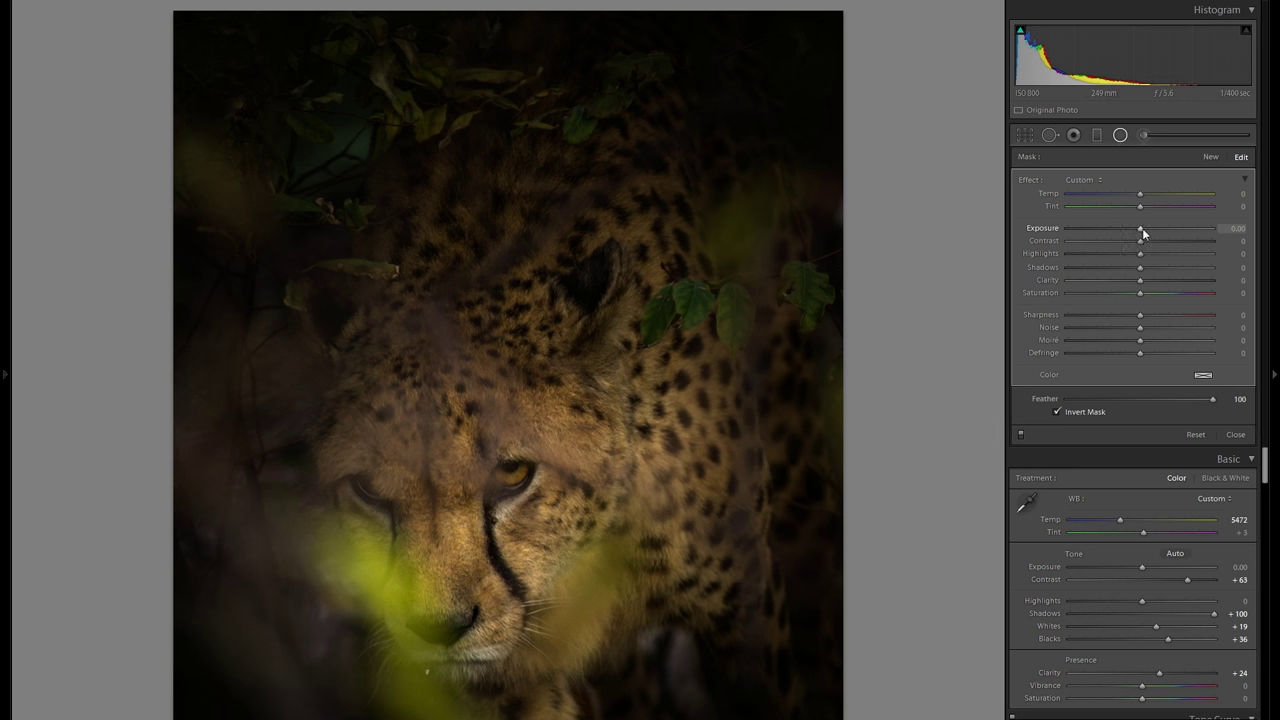
pyautogui.moveTo(1152, 228); pyautogui.dragTo(1145, 228)
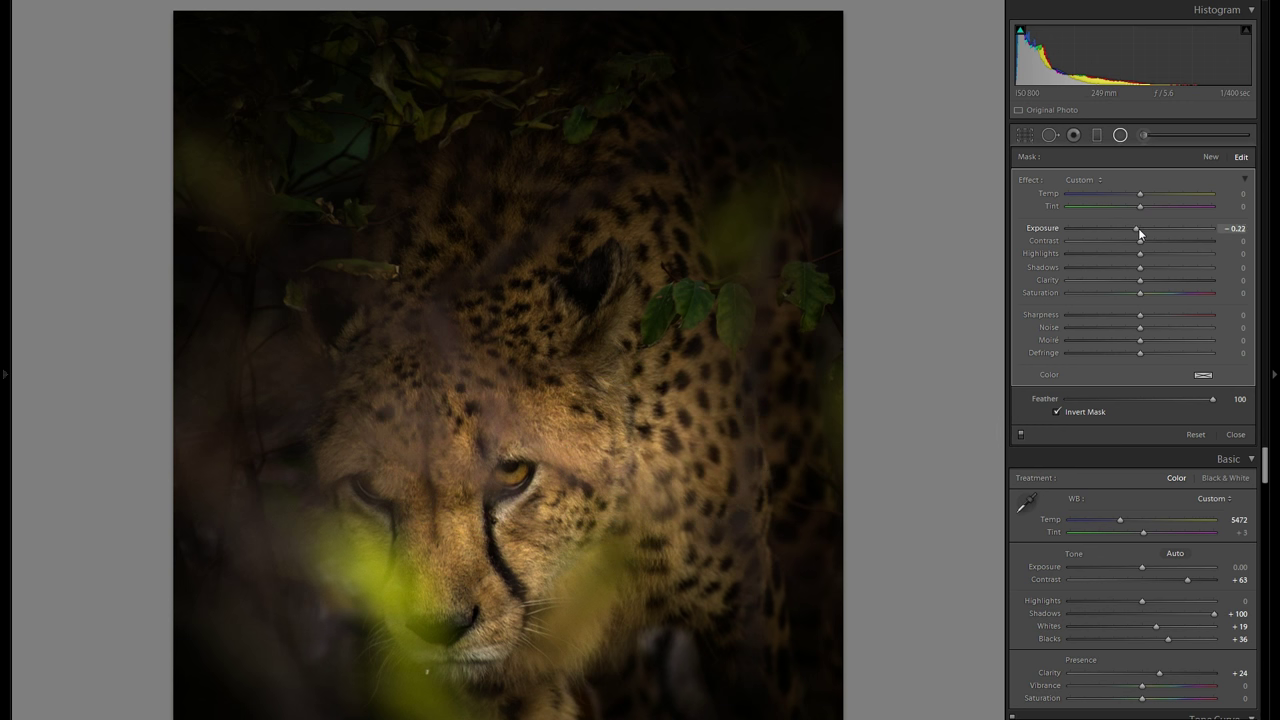
pyautogui.doubleClick(1038, 228)
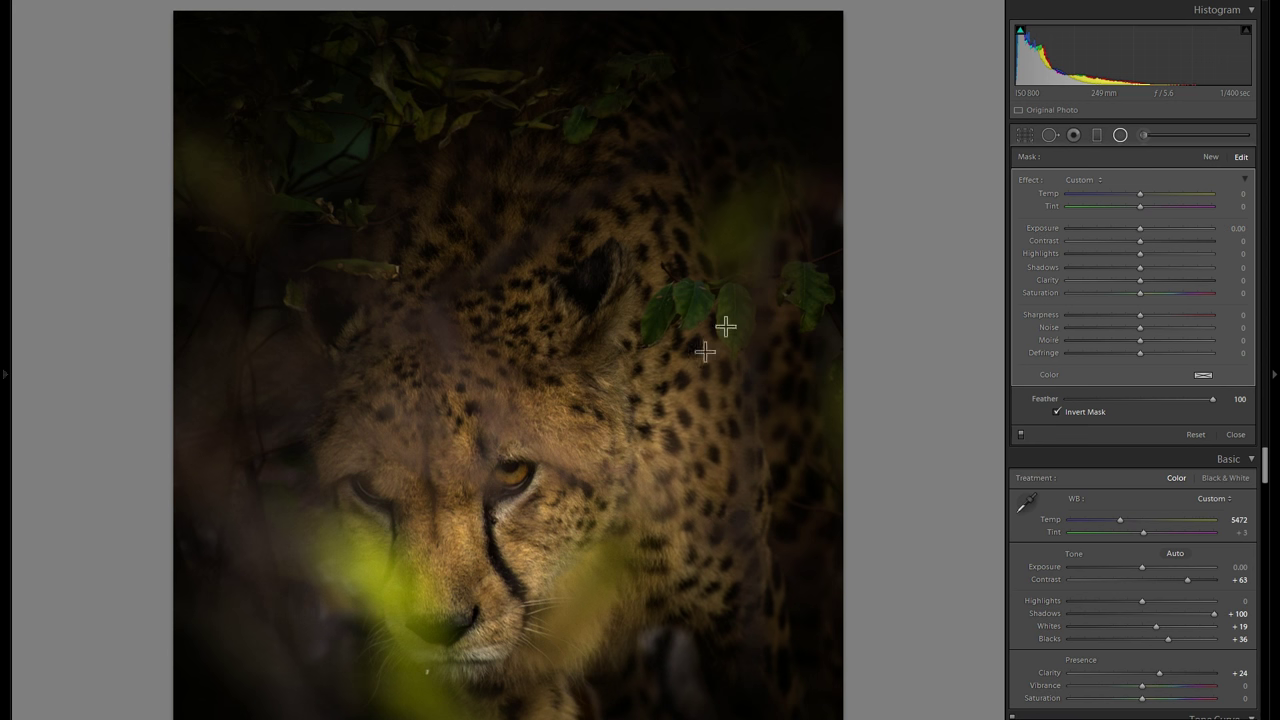
# Narrow the radial filter, make it taller around the brighter eye and cheek, and set its Exposure to 0.33
pyautogui.moveTo(708, 464); pyautogui.dragTo(689, 431)
pyautogui.moveTo(606, 374); pyautogui.dragTo(606, 392)
pyautogui.moveTo(809, 472); pyautogui.dragTo(664, 462)
pyautogui.moveTo(1140, 228); pyautogui.dragTo(1147, 231)
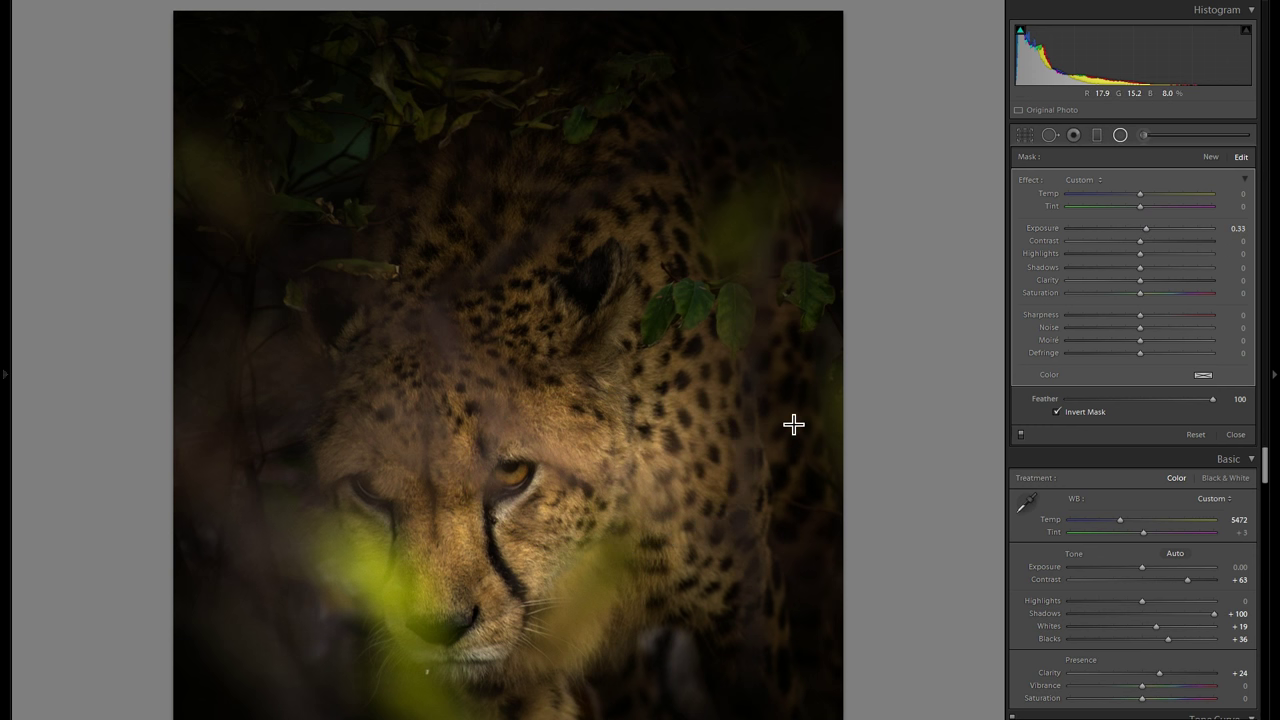
pyautogui.moveTo(591, 398); pyautogui.dragTo(589, 363)
pyautogui.moveTo(628, 414); pyautogui.dragTo(611, 416)
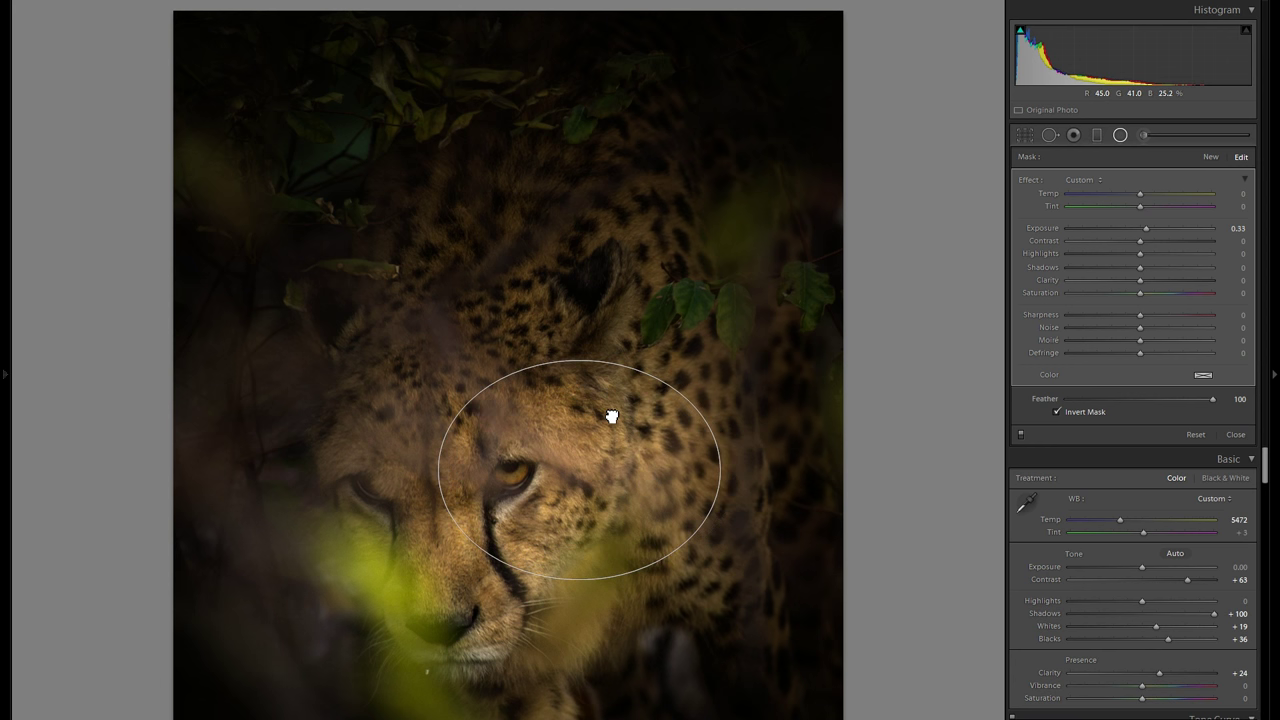
# Duplicate the cheek's radial filter, move the copy to the spotted forehead beside the ear and reduce its height
pyautogui.rightClick(630, 430)
pyautogui.click(669, 442)
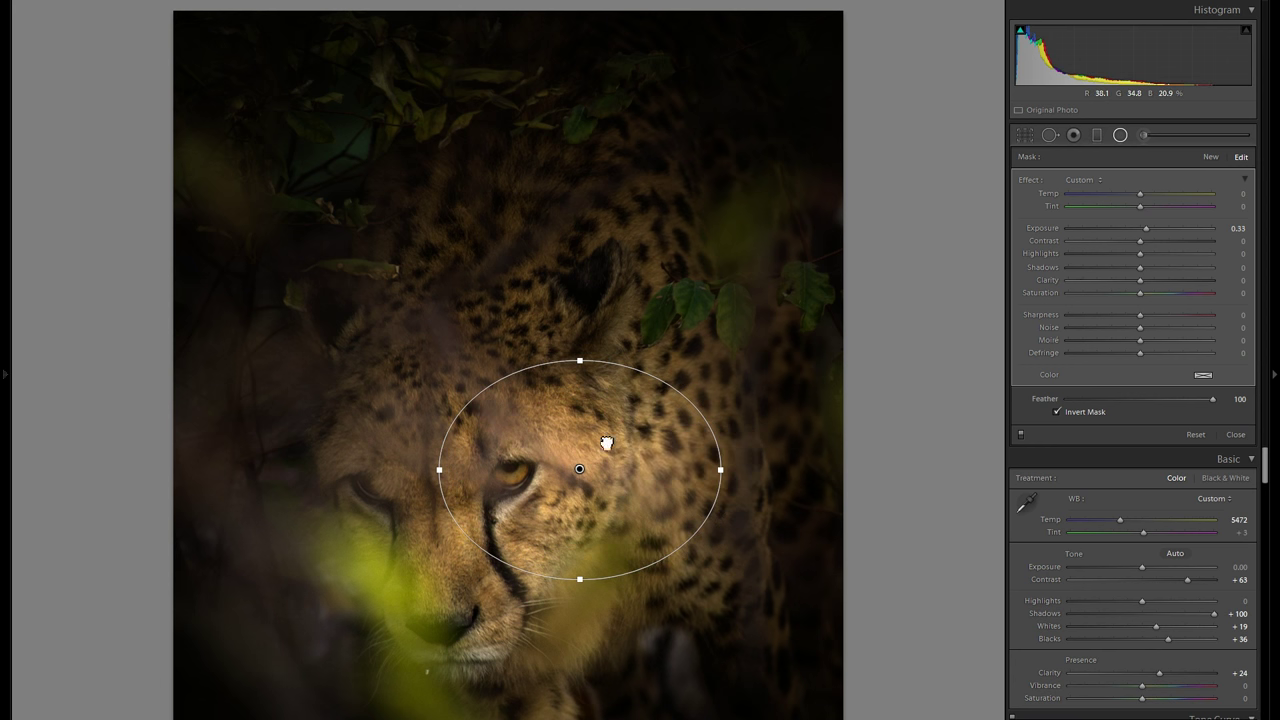
pyautogui.moveTo(608, 444); pyautogui.dragTo(587, 362)
pyautogui.moveTo(541, 210); pyautogui.dragTo(542, 229)
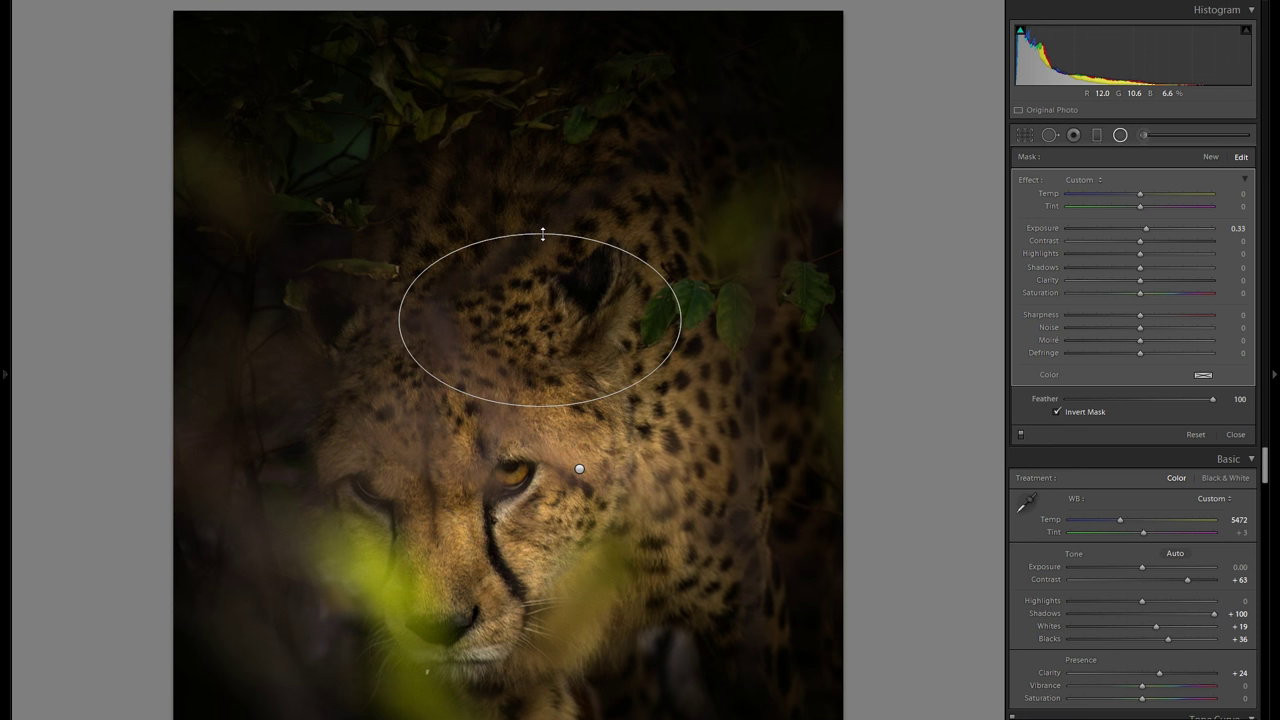
pyautogui.moveTo(566, 291); pyautogui.dragTo(579, 298)
# Duplicate the radial filter above the ear and again on the lower shoulder, setting the shoulder copy's Exposure to 0.22
pyautogui.rightClick(583, 300)
pyautogui.click(620, 314)
pyautogui.moveTo(670, 226); pyautogui.dragTo(669, 221)
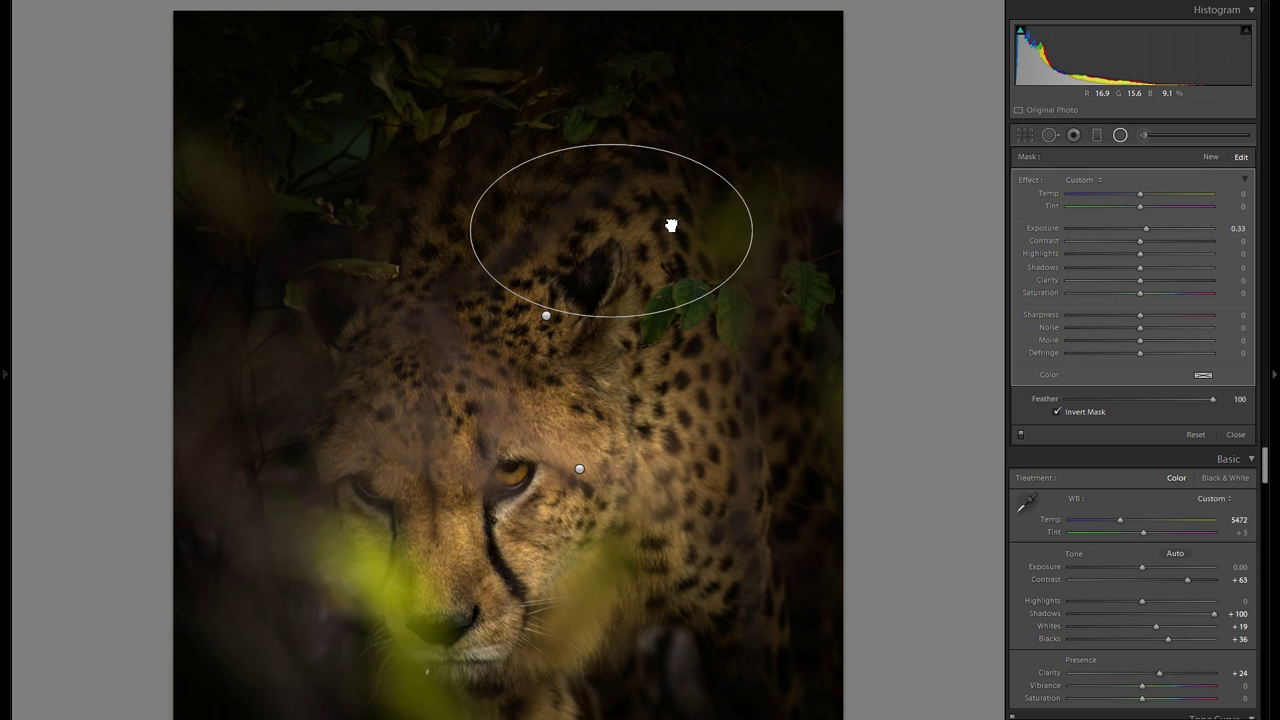
pyautogui.rightClick(669, 220)
pyautogui.moveTo(657, 243); pyautogui.dragTo(749, 589)
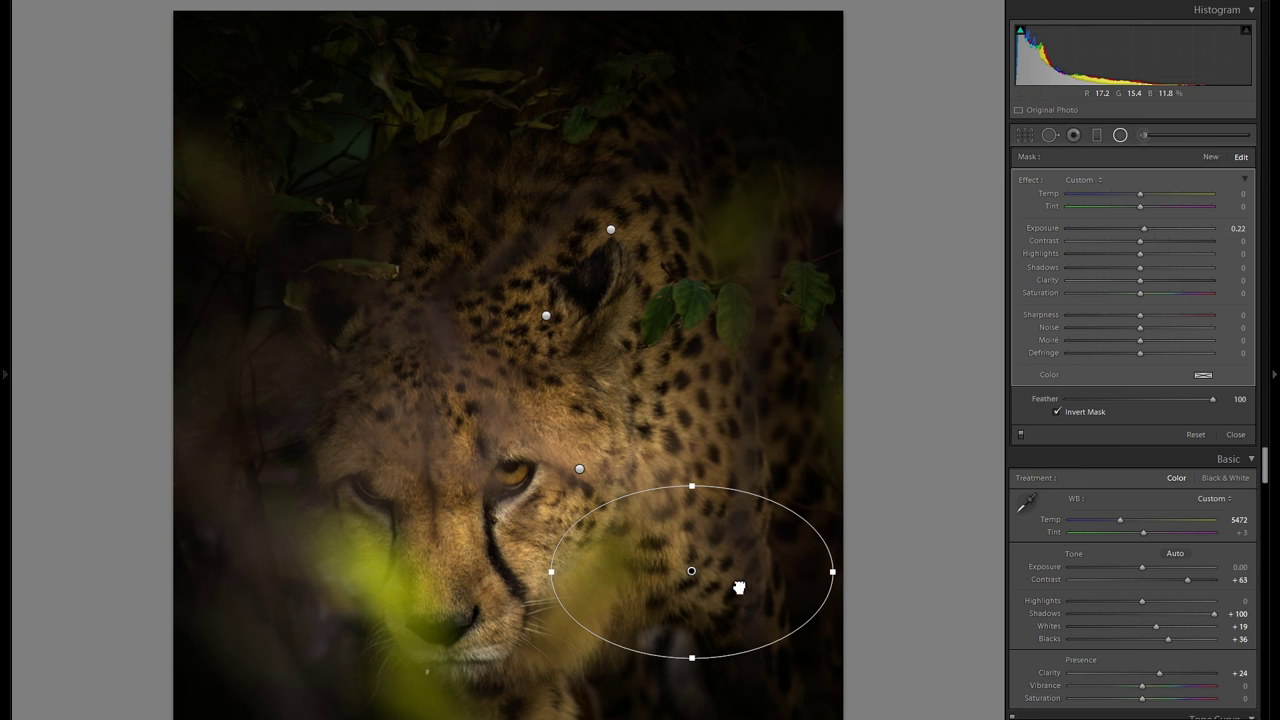
pyautogui.moveTo(745, 585); pyautogui.dragTo(743, 580)
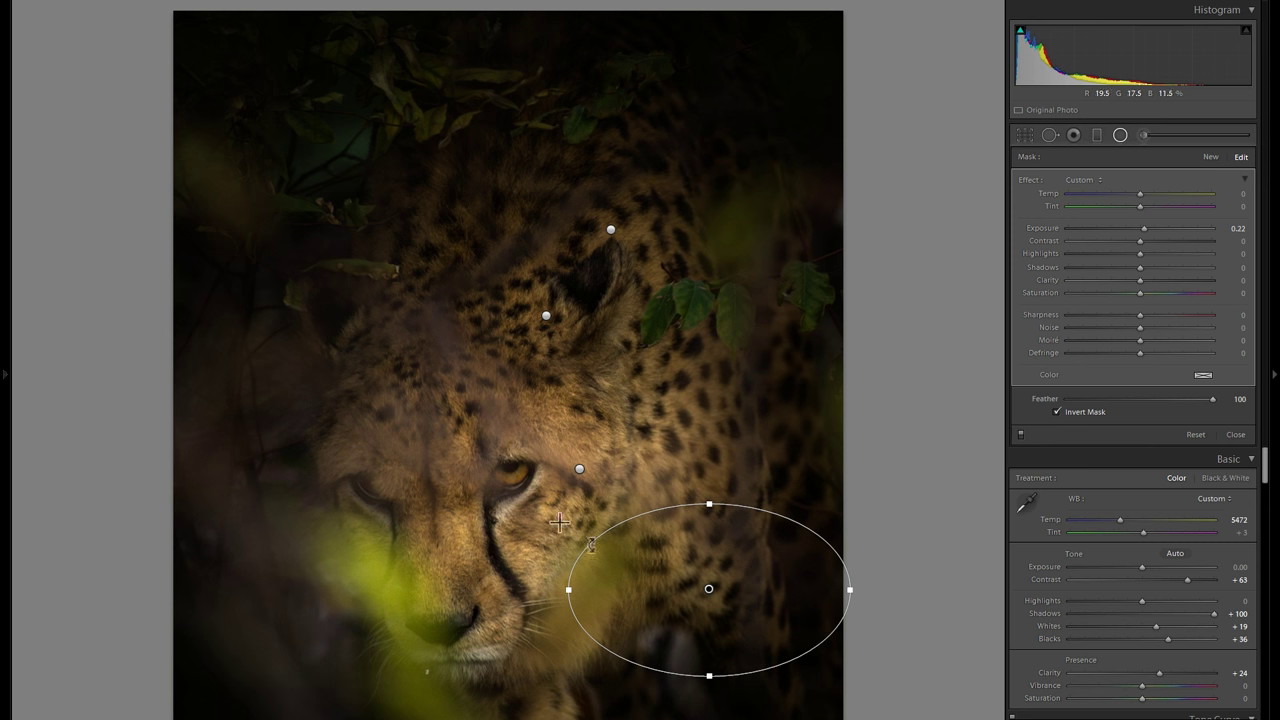
# Duplicate the shoulder's radial filter, narrow the copy and place it over the cheetah's muzzle and tear line
pyautogui.rightClick(700, 549)
pyautogui.click(771, 560)
pyautogui.moveTo(693, 622); pyautogui.dragTo(604, 650)
pyautogui.moveTo(572, 606); pyautogui.dragTo(531, 575)
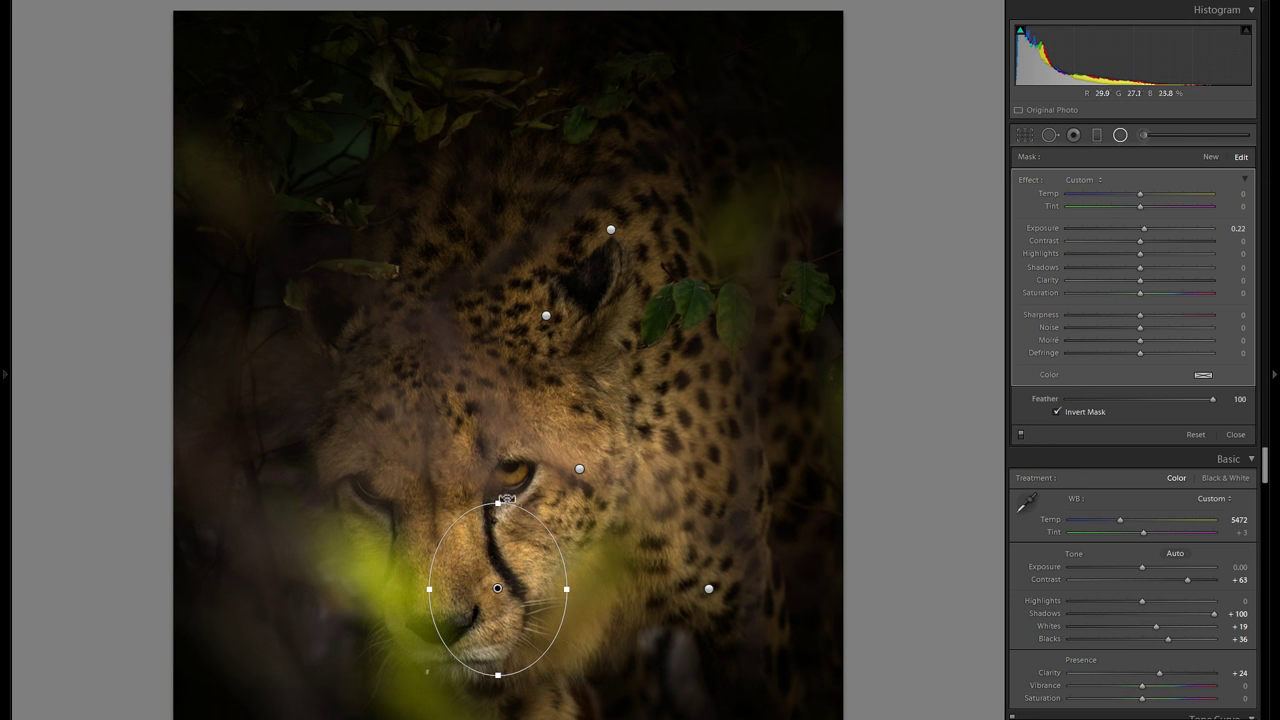
# Duplicate the muzzle filter, shrink the copy around the brighter eye, try Exposure 1.78 and set it to 0.33
pyautogui.rightClick(507, 560)
pyautogui.click(530, 564)
pyautogui.moveTo(530, 572); pyautogui.dragTo(545, 460)
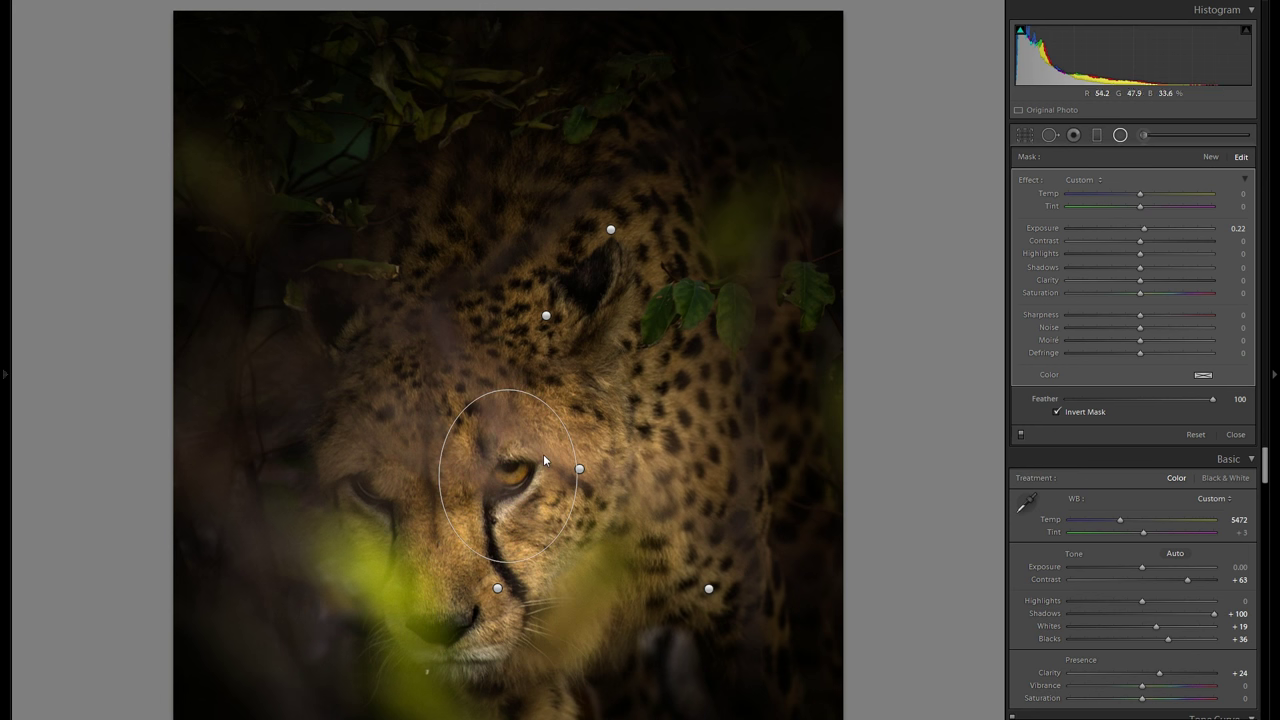
pyautogui.moveTo(509, 391); pyautogui.dragTo(513, 445)
pyautogui.moveTo(580, 477); pyautogui.dragTo(534, 477)
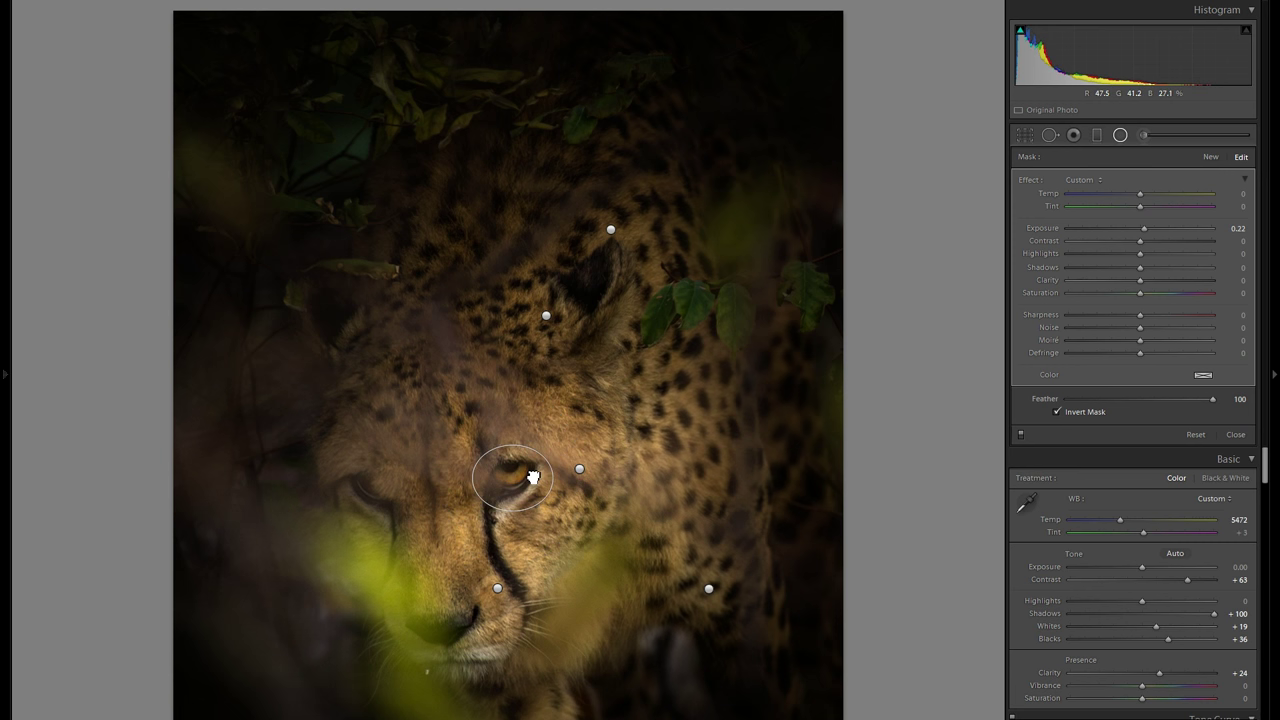
pyautogui.moveTo(1185, 224); pyautogui.dragTo(1171, 230)
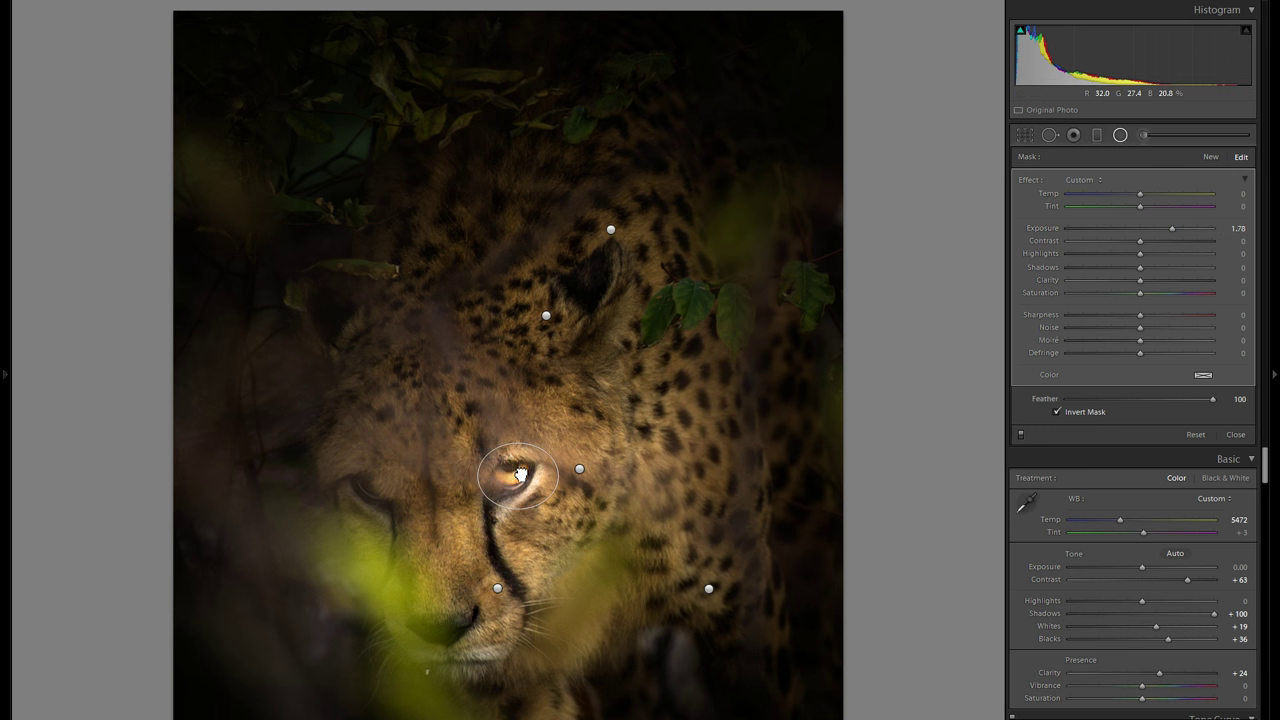
pyautogui.moveTo(1170, 229); pyautogui.dragTo(1147, 233)
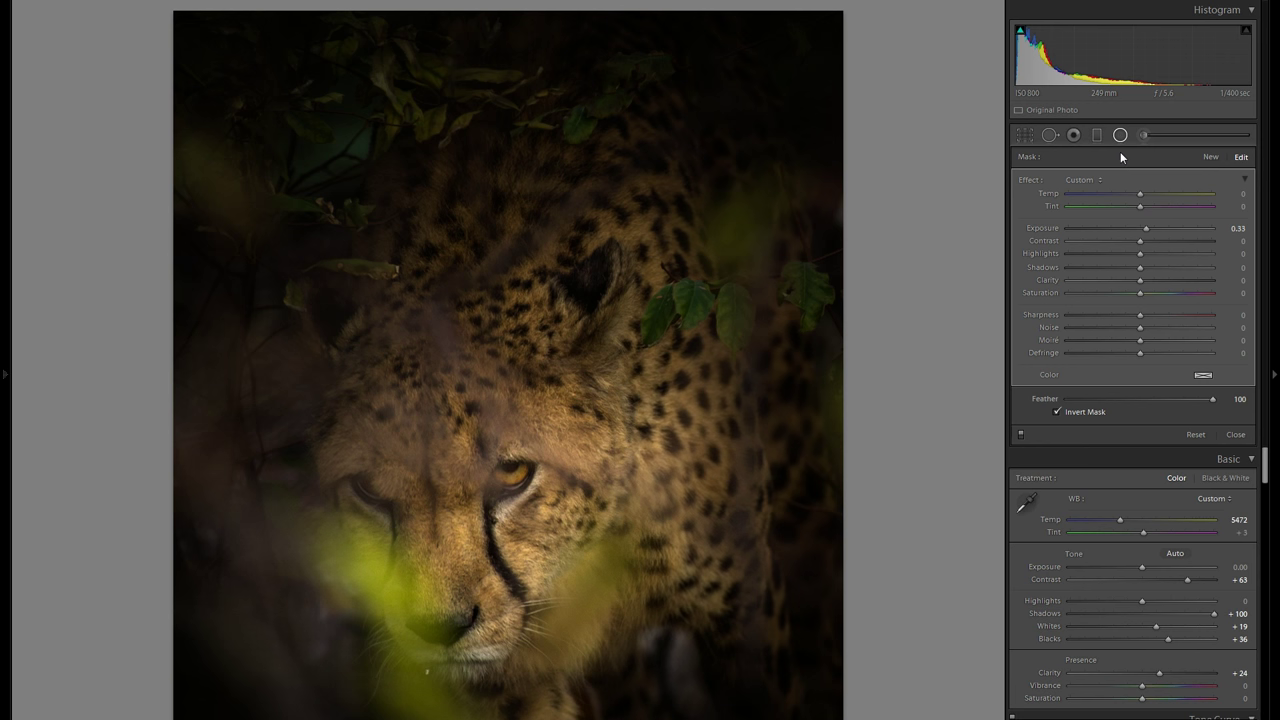
# Draw a new radial filter with Exposure 0.26 on the neck below the green leaves and place a duplicate on the back behind the head
pyautogui.click(1213, 163)
pyautogui.moveTo(639, 379); pyautogui.dragTo(749, 431)
pyautogui.moveTo(1140, 228); pyautogui.dragTo(1146, 230)
pyautogui.moveTo(649, 371); pyautogui.dragTo(486, 229)
pyautogui.rightClick(677, 344)
pyautogui.click(700, 350)
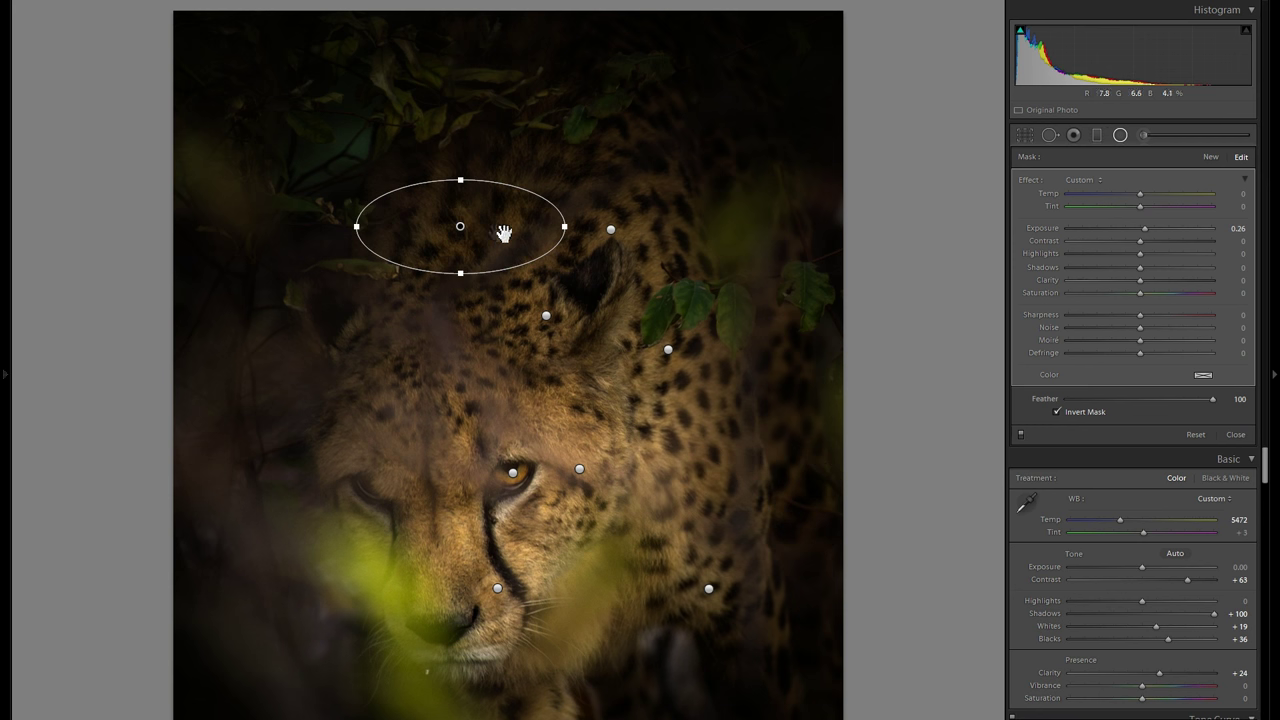
# Duplicate the radial filter from the back, try it over the forehead, move it off the photo and set Exposure to -0.37
pyautogui.rightClick(508, 233)
pyautogui.click(540, 240)
pyautogui.moveTo(532, 274); pyautogui.dragTo(620, 373)
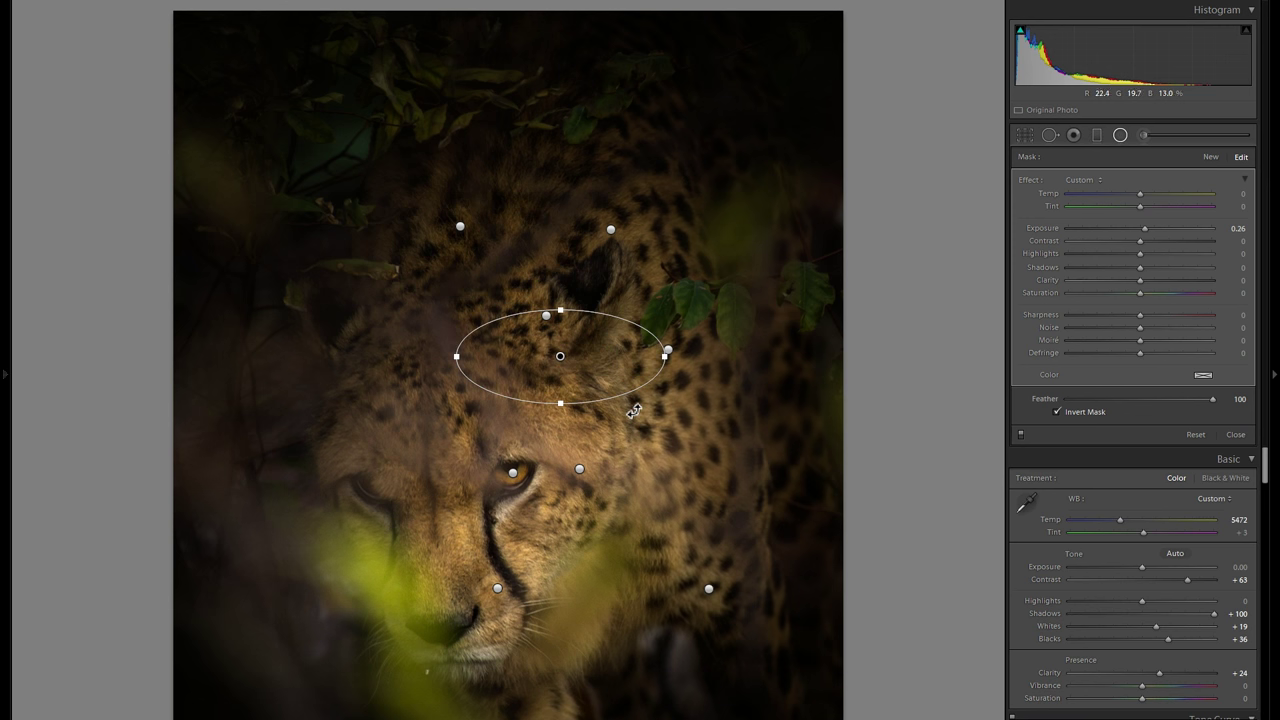
pyautogui.moveTo(594, 369); pyautogui.dragTo(549, 418)
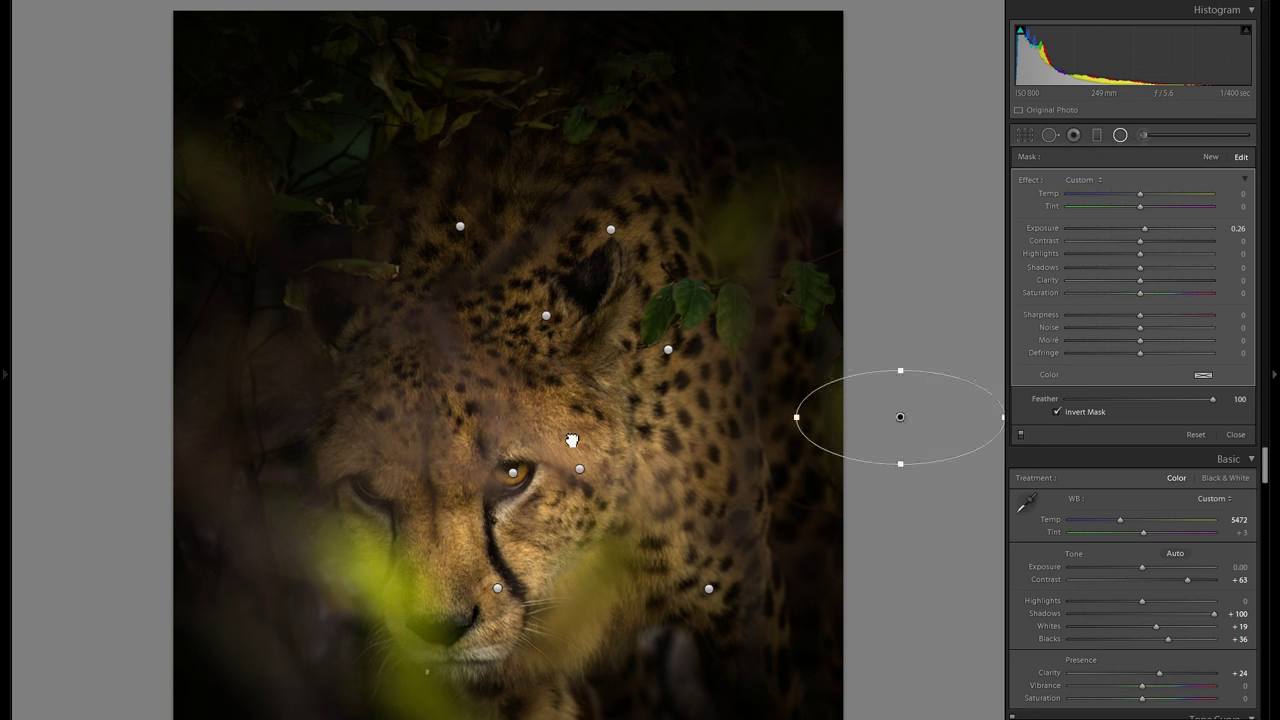
pyautogui.moveTo(643, 434); pyautogui.dragTo(872, 449)
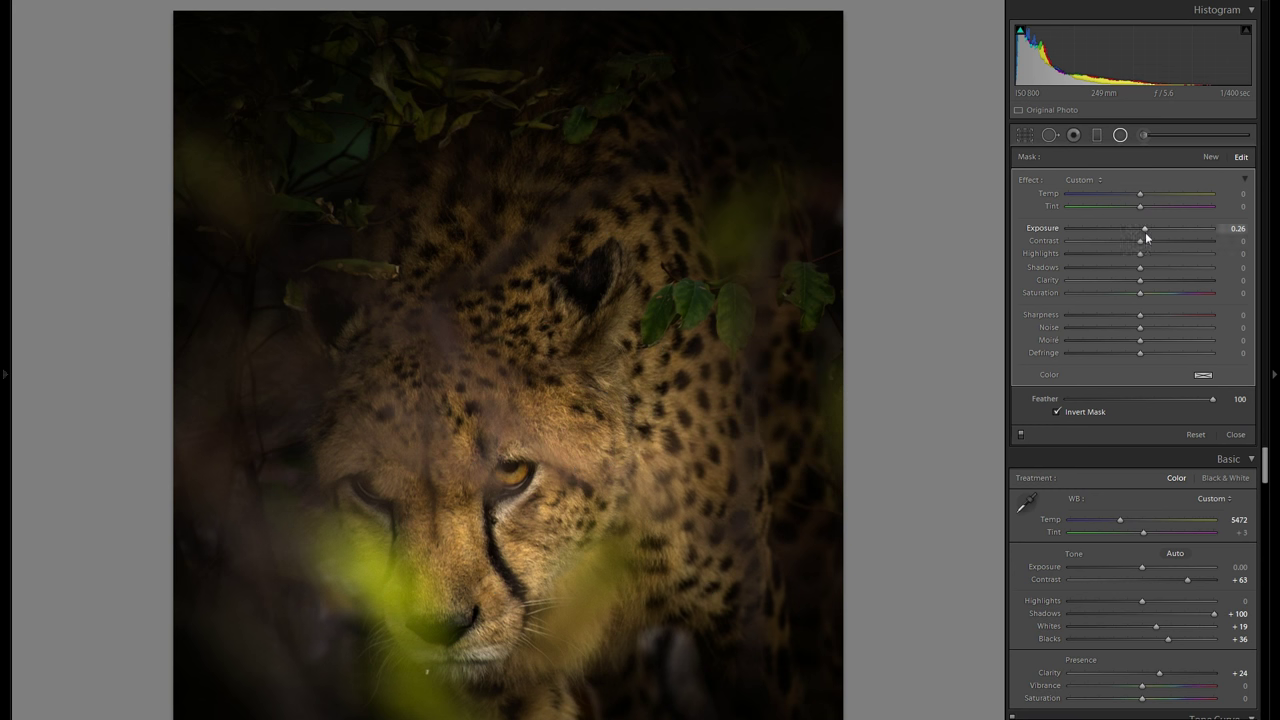
pyautogui.moveTo(1134, 232); pyautogui.dragTo(1131, 232)
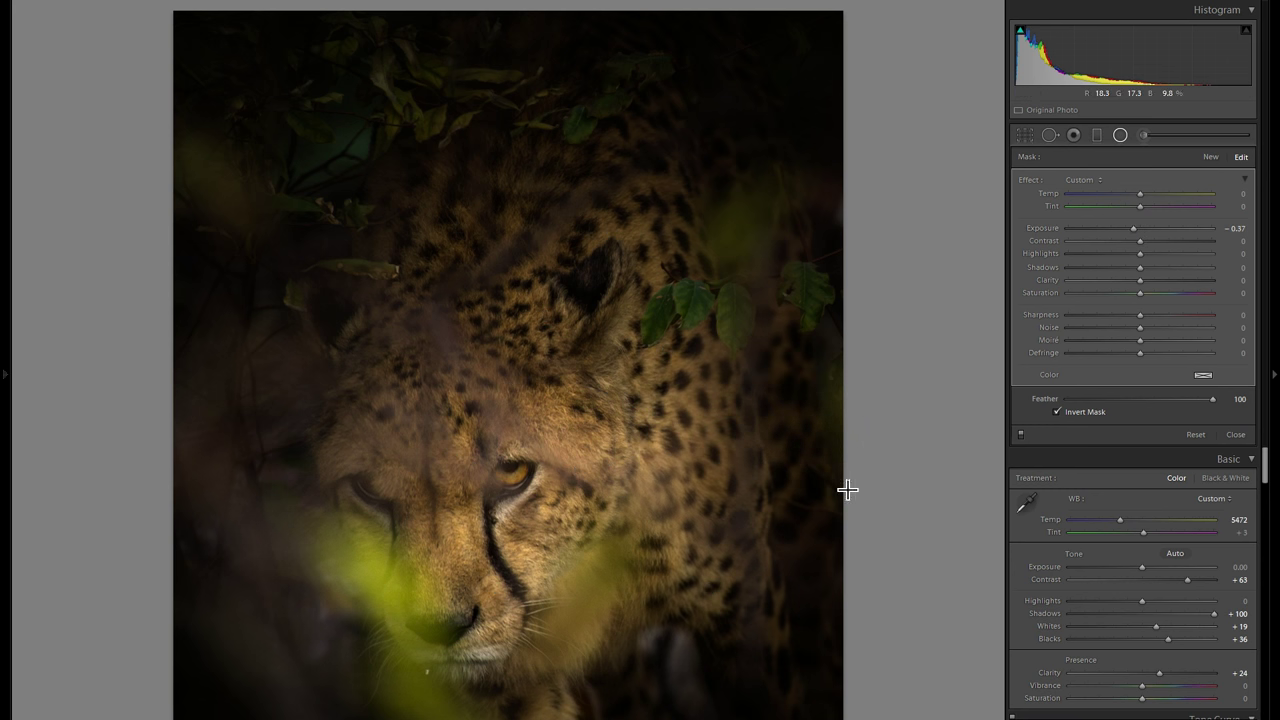
# Move the darkening radial filter over the shaded side of the face, make it taller and set Exposure to -0.48
pyautogui.moveTo(835, 472); pyautogui.dragTo(393, 448)
pyautogui.moveTo(390, 370); pyautogui.dragTo(390, 301)
pyautogui.moveTo(449, 404); pyautogui.dragTo(439, 433)
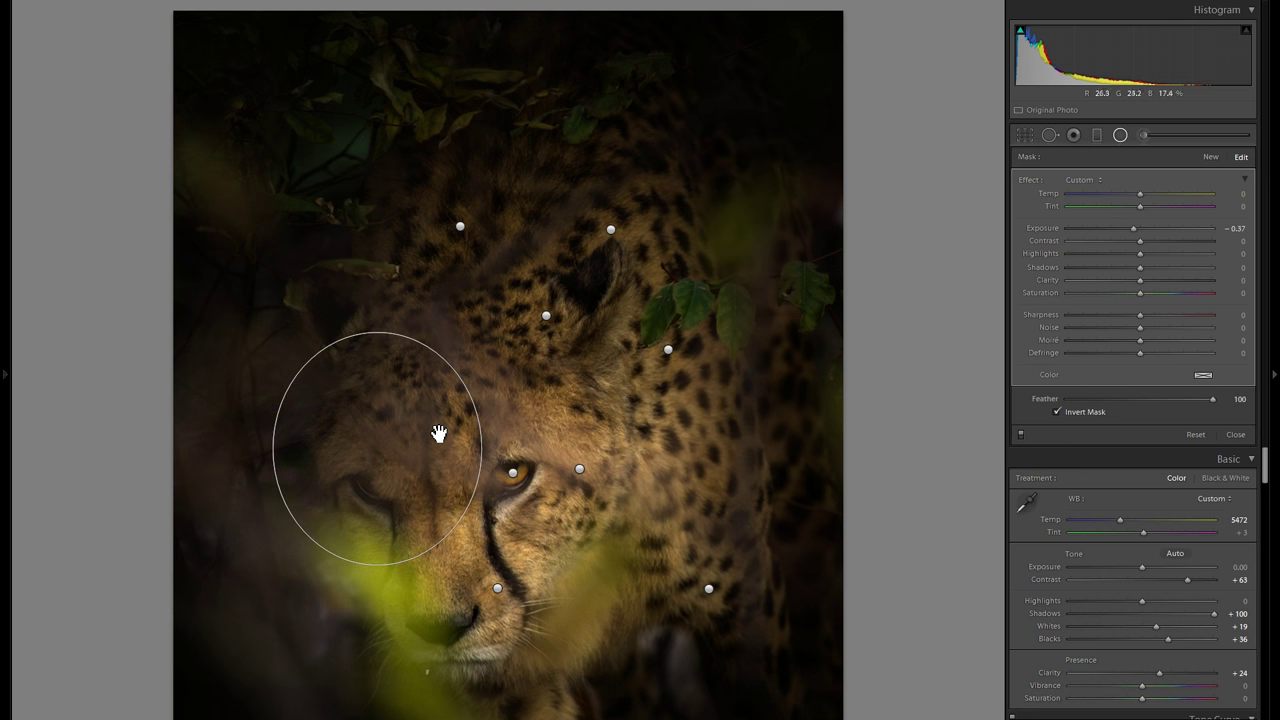
pyautogui.moveTo(434, 441); pyautogui.dragTo(426, 450)
pyautogui.moveTo(1138, 229); pyautogui.dragTo(1135, 231)
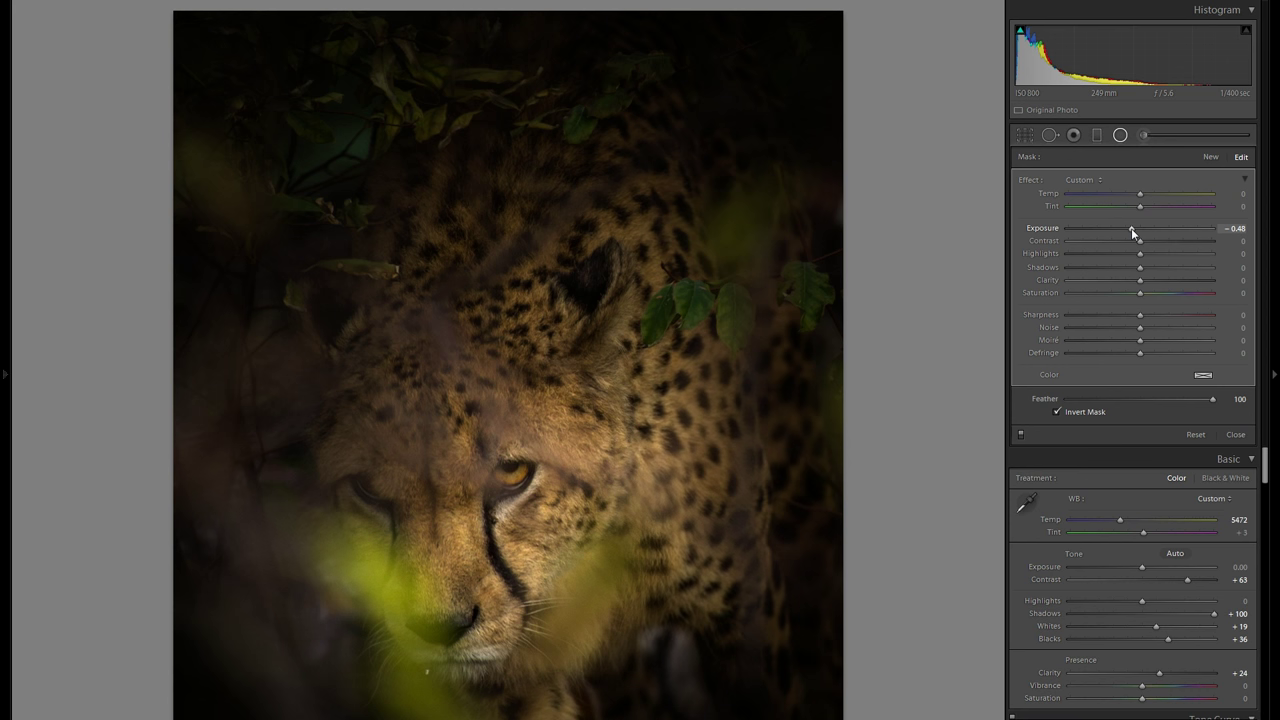
# Duplicate the darkening radial filter onto the bright yellow-green leaf by the muzzle and onto the cheetah's flank, adjusting the flank copy's height and position
pyautogui.rightClick(392, 410)
pyautogui.click(442, 422)
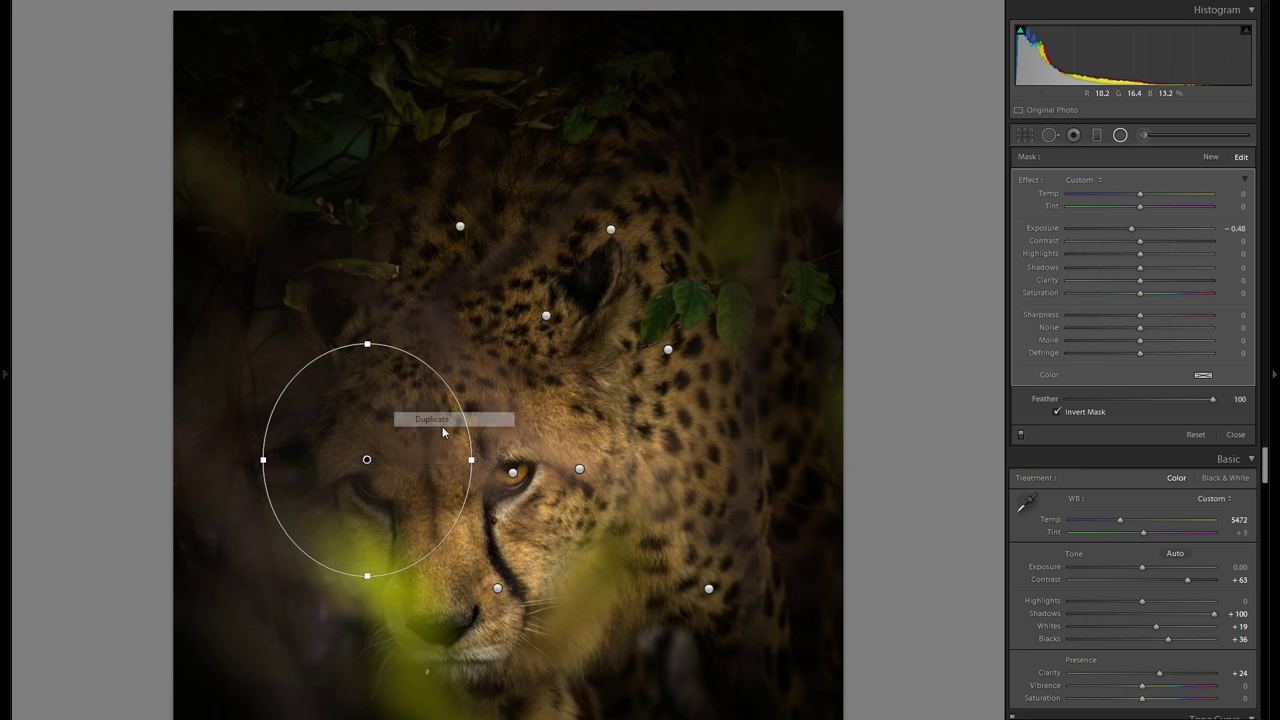
pyautogui.moveTo(456, 468); pyautogui.dragTo(760, 397)
pyautogui.rightClick(432, 572)
pyautogui.click(447, 577)
pyautogui.moveTo(695, 277); pyautogui.dragTo(695, 339)
pyautogui.moveTo(723, 389); pyautogui.dragTo(725, 407)
# Place duplicates of the darkening radial filter in the upper left and lower left background, and widen the lower copy
pyautogui.rightClick(725, 407)
pyautogui.click(741, 412)
pyautogui.moveTo(705, 395); pyautogui.dragTo(235, 540)
pyautogui.rightClick(240, 193)
pyautogui.click(246, 193)
pyautogui.moveTo(334, 707); pyautogui.dragTo(405, 690)
# Duplicate the lower left darkening filter onto the cheetah's shoulder, reduce its height and width, and shift it toward the flank
pyautogui.rightClick(334, 666)
pyautogui.click(342, 669)
pyautogui.moveTo(342, 669); pyautogui.dragTo(782, 496)
pyautogui.moveTo(669, 402); pyautogui.dragTo(671, 437)
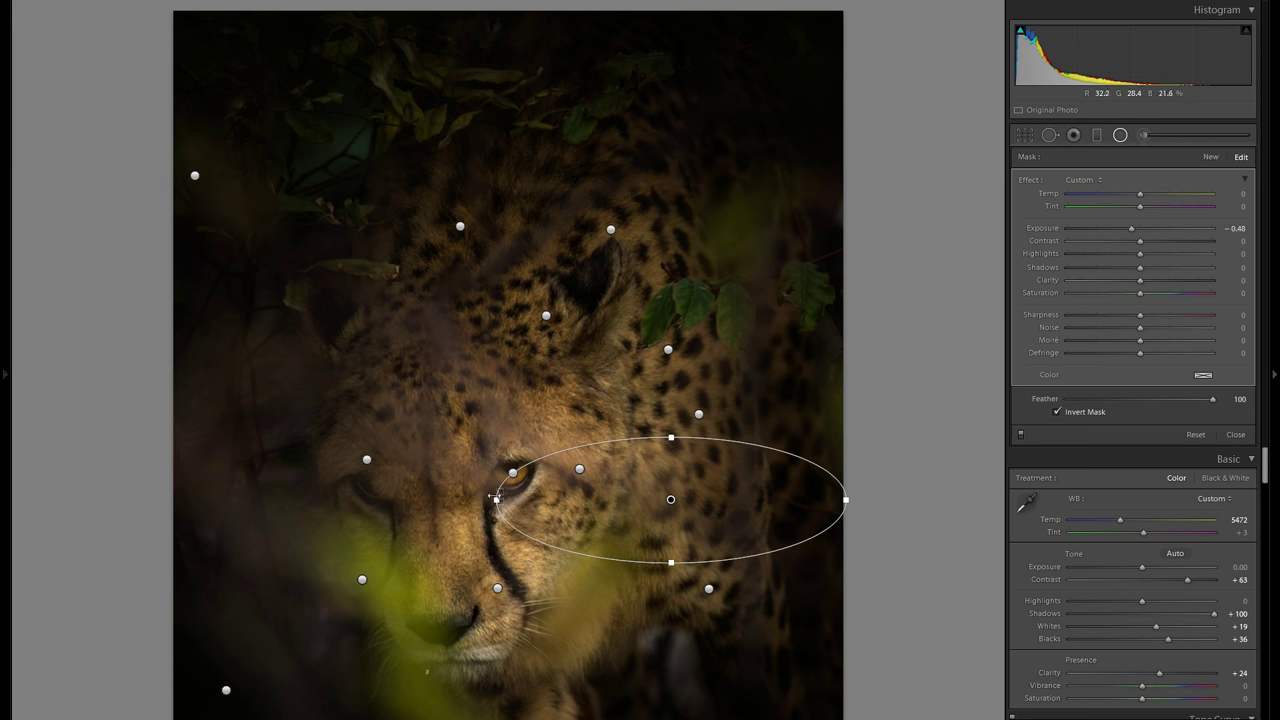
pyautogui.moveTo(495, 500); pyautogui.dragTo(586, 500)
pyautogui.moveTo(706, 503); pyautogui.dragTo(755, 510)
# Duplicate the shoulder's darkening filter and move the copy up toward the brow above the brighter eye
pyautogui.rightClick(755, 510)
pyautogui.click(775, 508)
pyautogui.moveTo(752, 508); pyautogui.dragTo(593, 395)
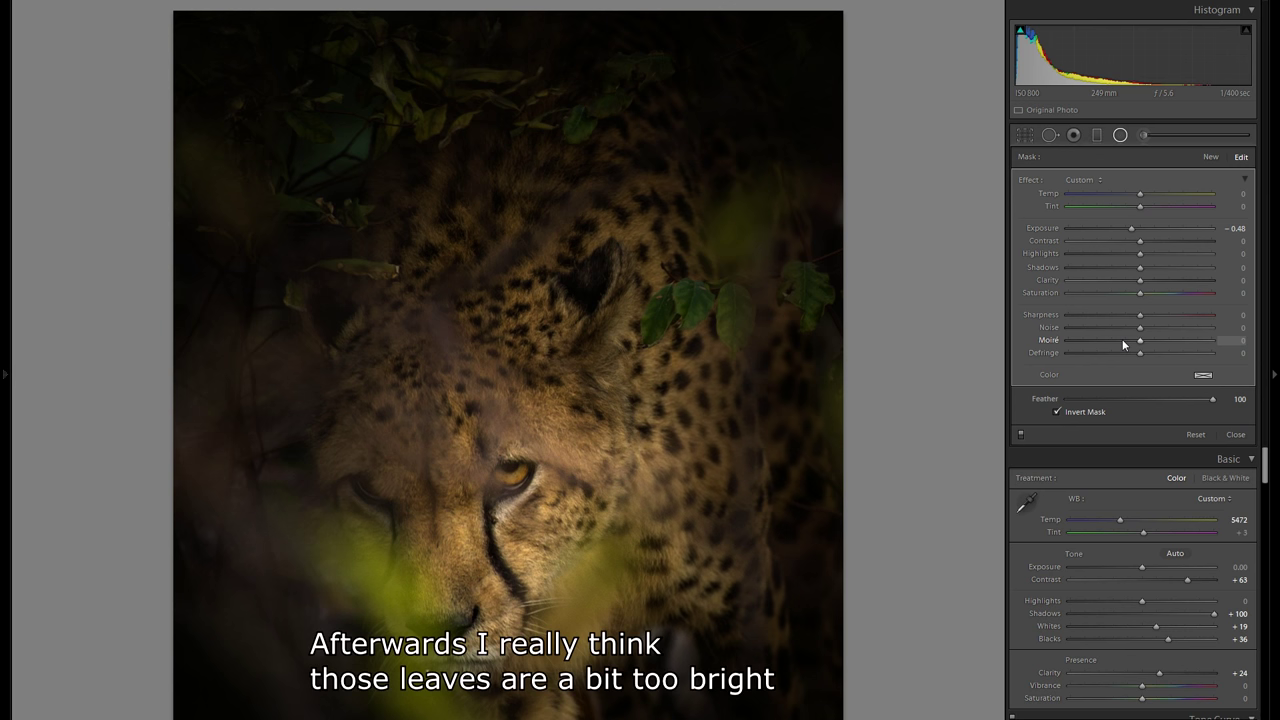
# Add a brightening radial filter across the cheetah's forehead with Exposure 0.30 and adjust the ellipse over the brow area
pyautogui.click(1210, 157)
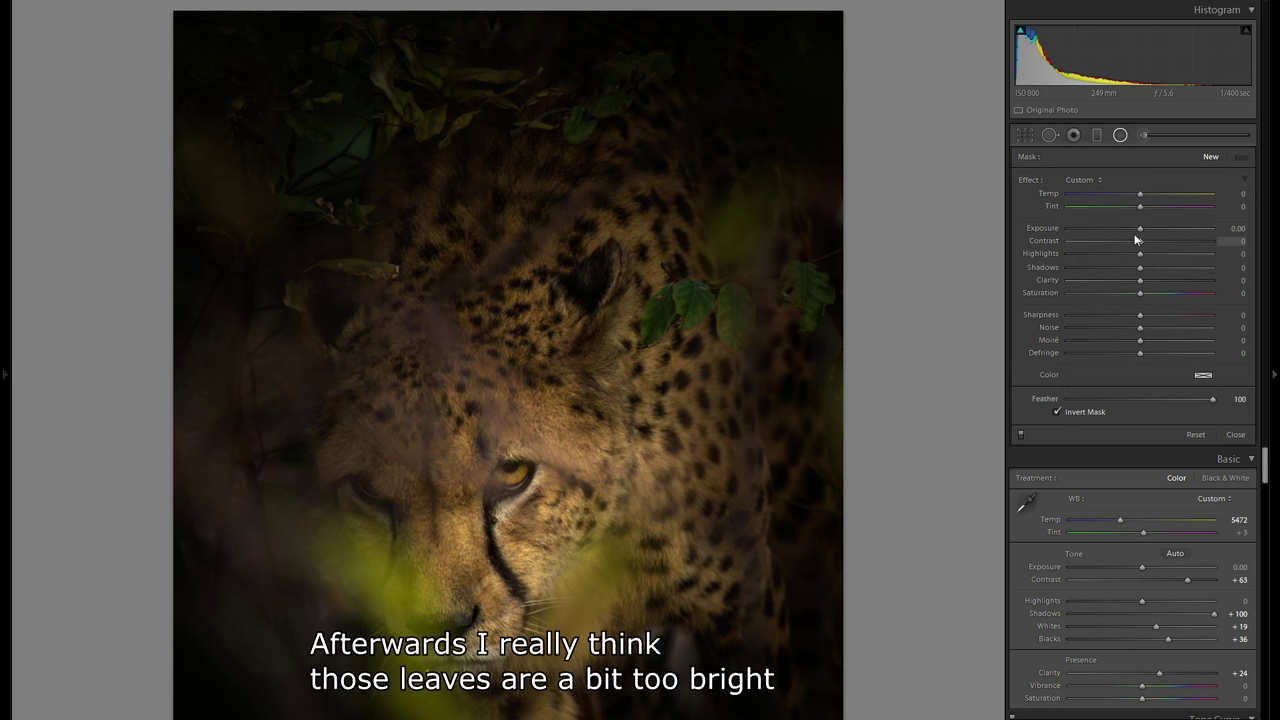
pyautogui.moveTo(1132, 229); pyautogui.dragTo(1143, 231)
pyautogui.moveTo(476, 398); pyautogui.dragTo(598, 428)
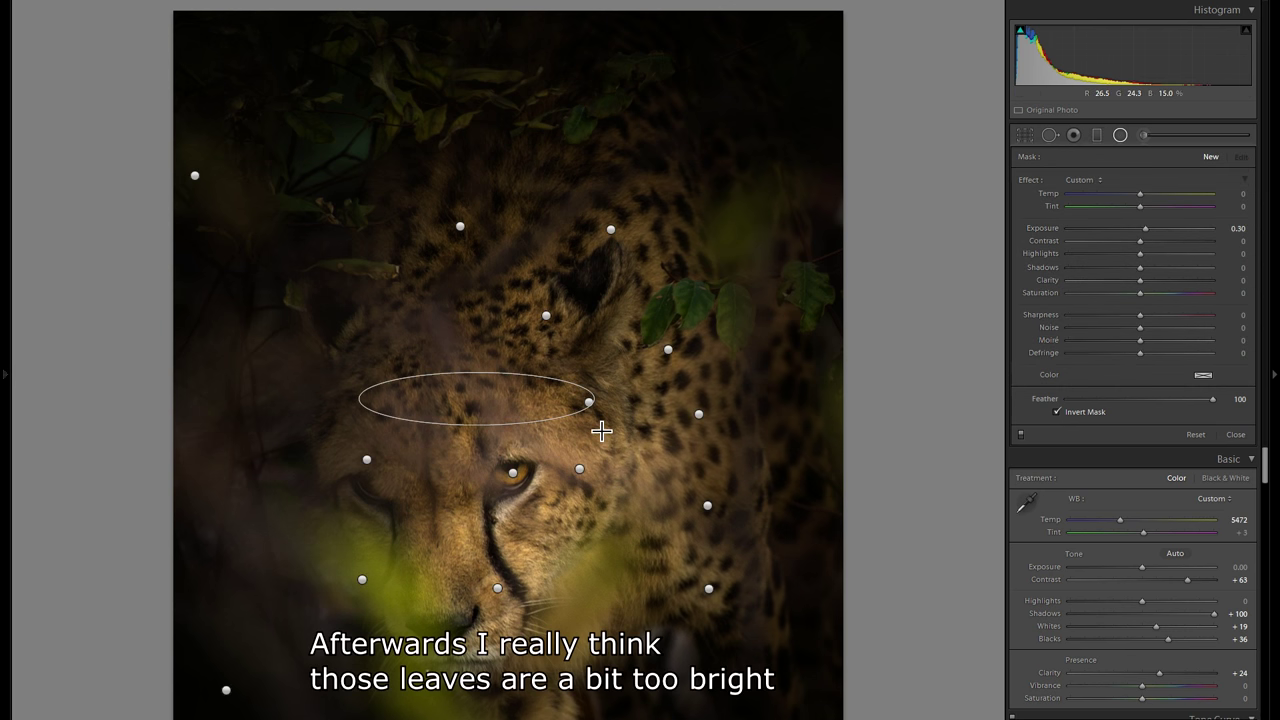
pyautogui.moveTo(478, 426); pyautogui.dragTo(428, 392)
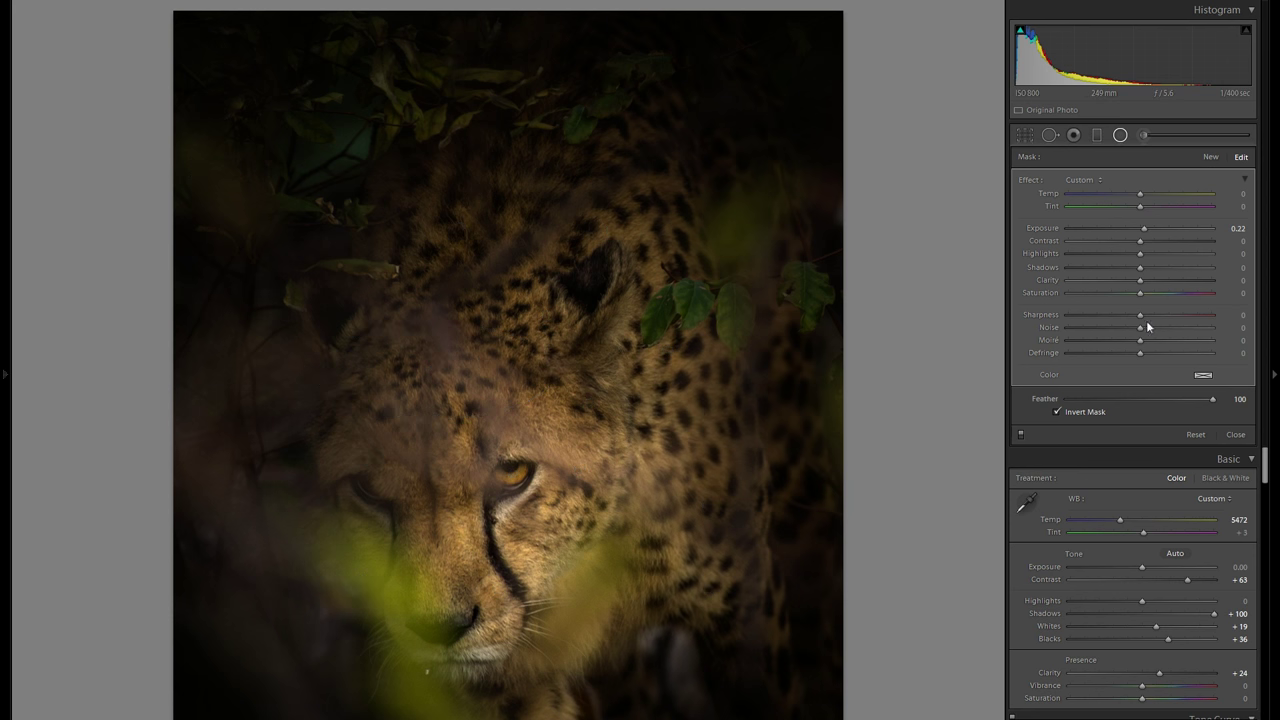
# Set the Exposure of the radial filter on the cheek beside the brighter eye to 0.15 and finish radial filter editing
pyautogui.click(583, 472)
pyautogui.click(1146, 229)
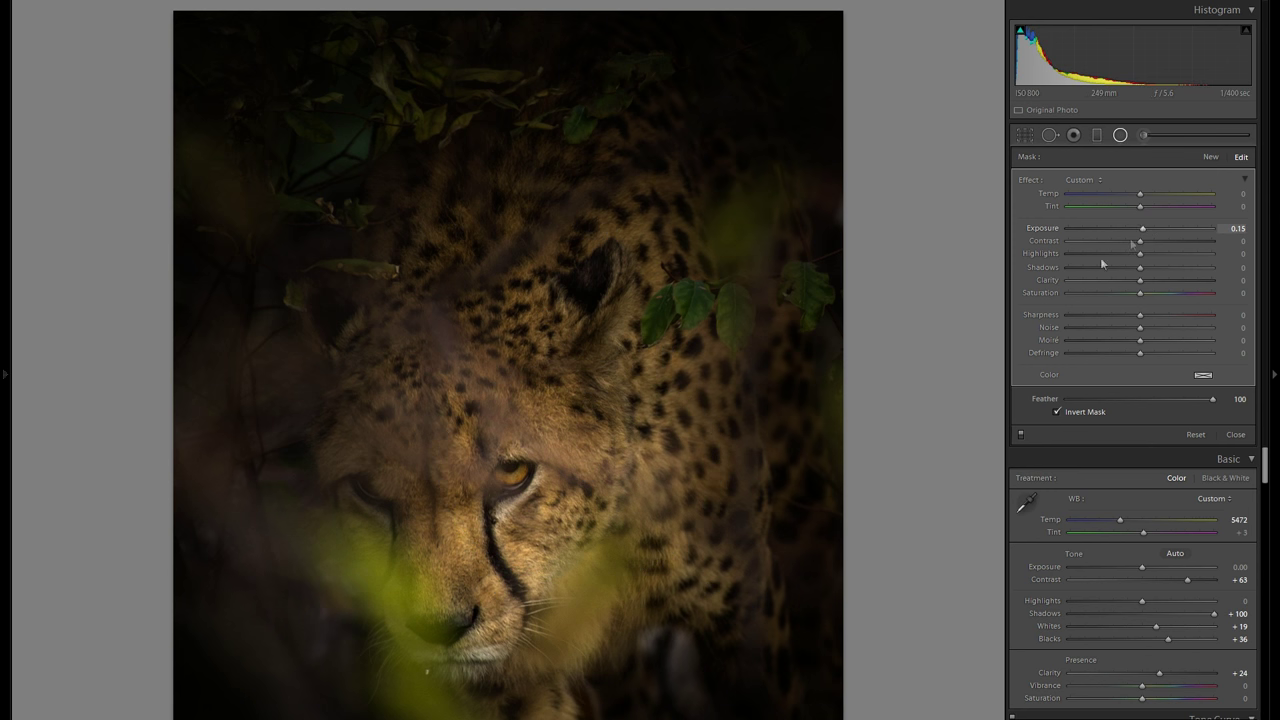
pyautogui.hotkey('shift', 'm')
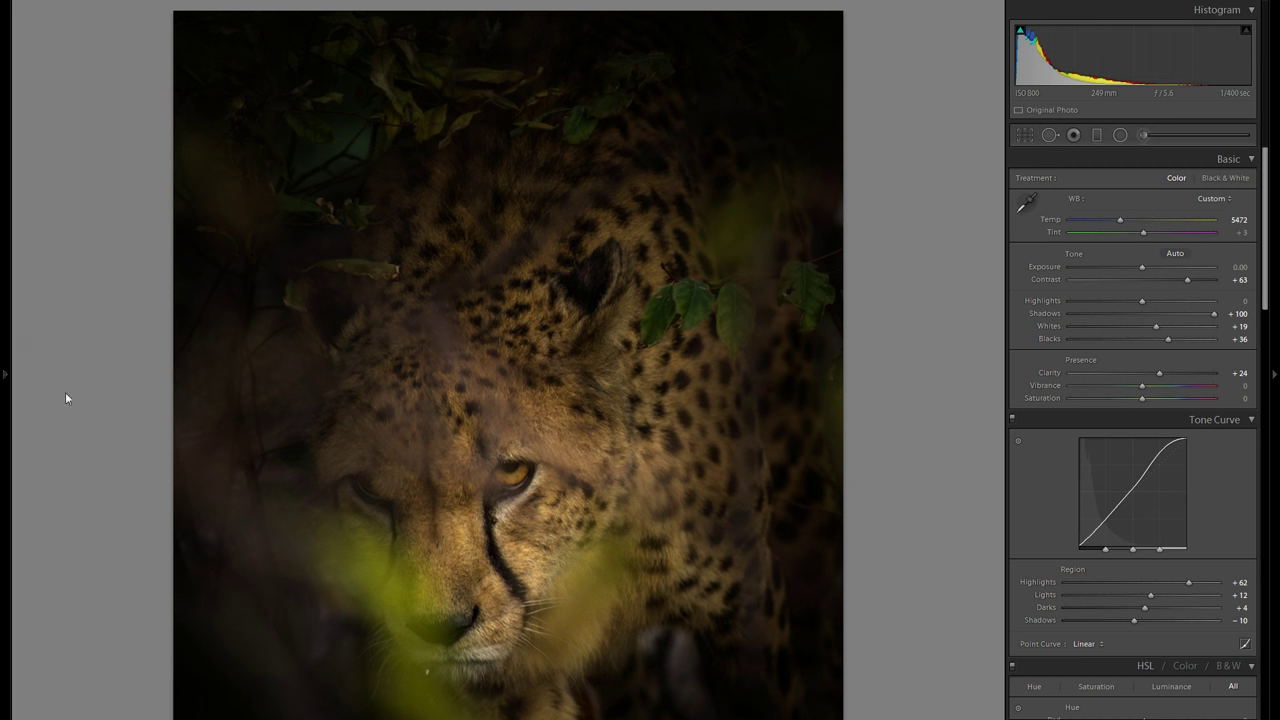
# View the photo's original import state in the edit history, and return to the most recent exposure adjustment
pyautogui.click(5, 374)
pyautogui.scroll(-15, 136, 482)
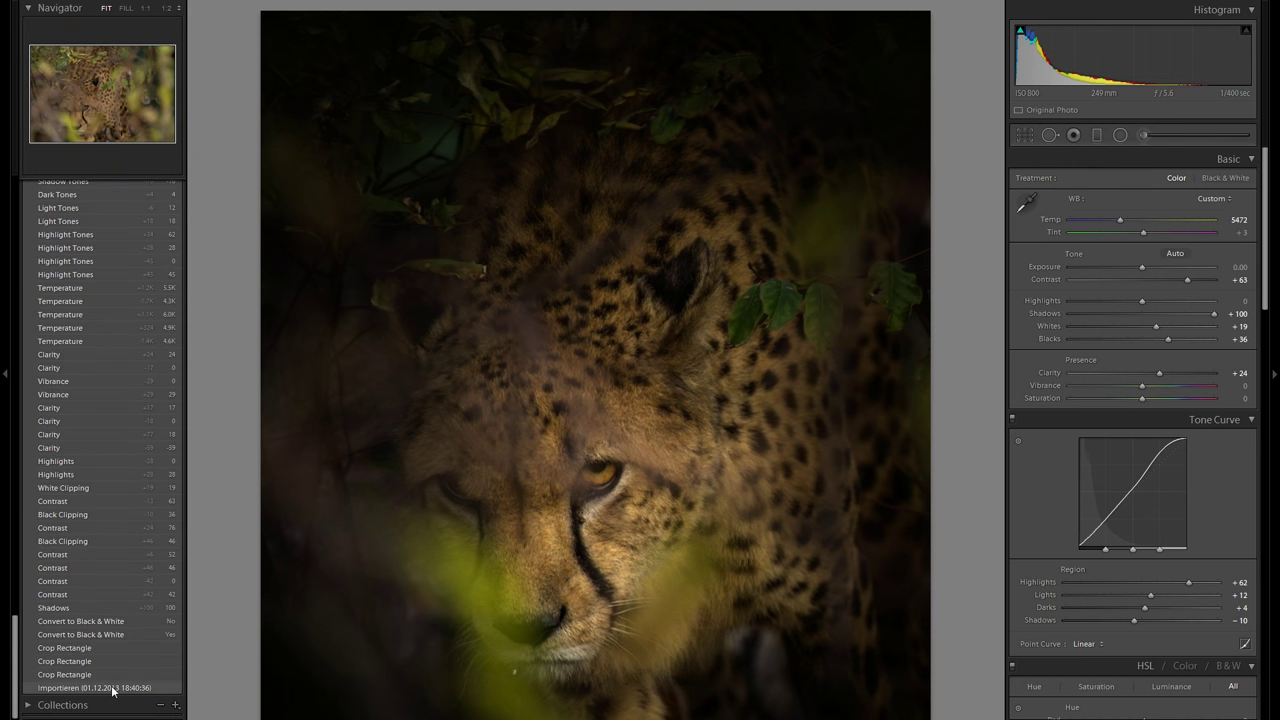
pyautogui.click(114, 688)
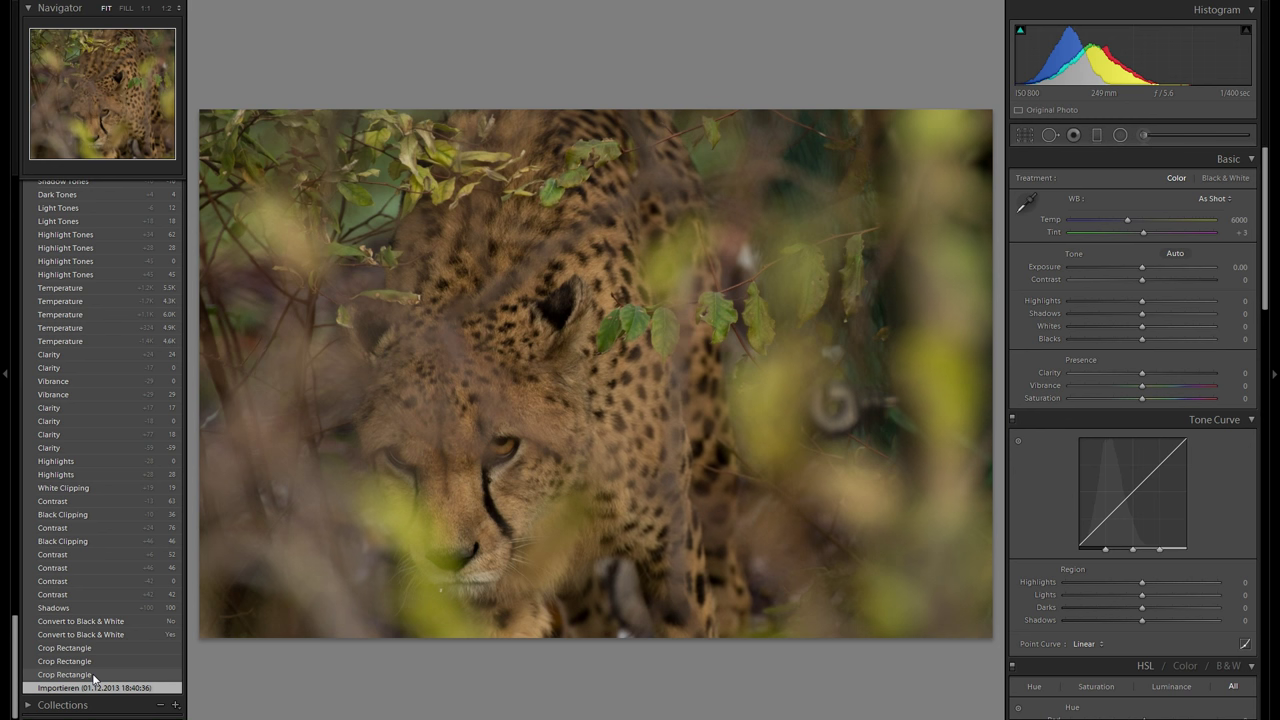
pyautogui.scroll(10, 95, 680)
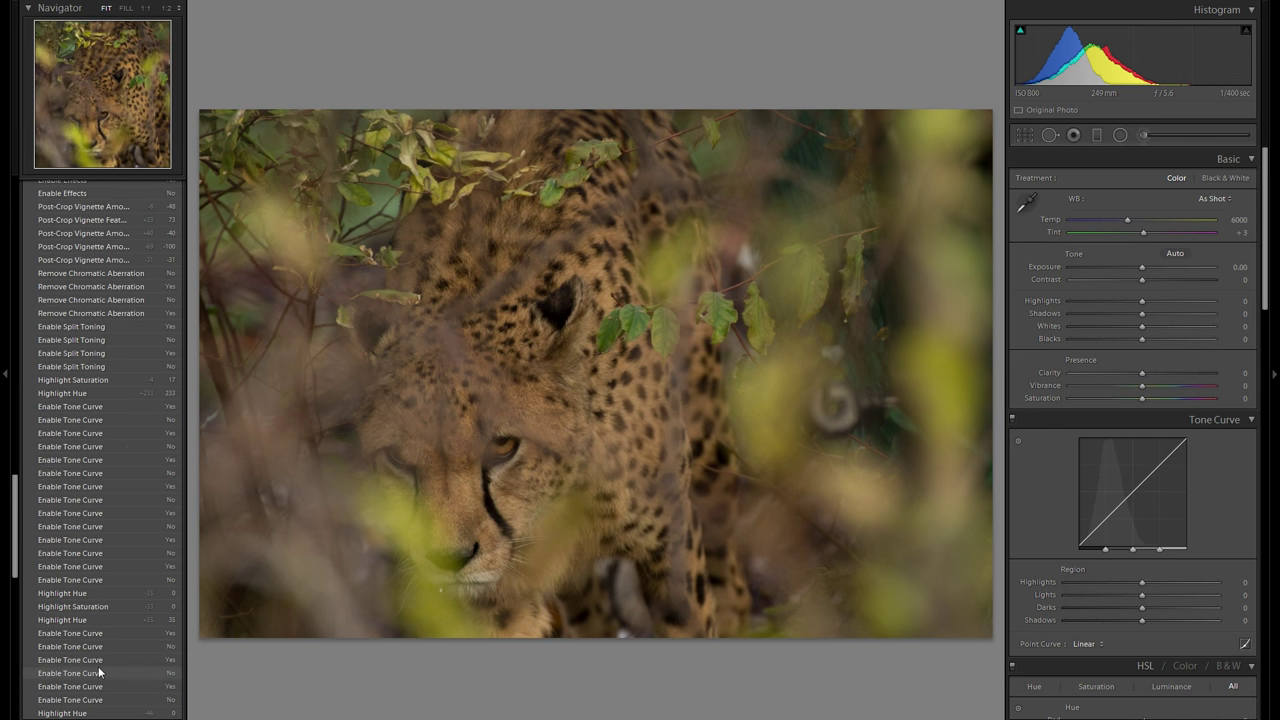
pyautogui.scroll(15, 68, 520)
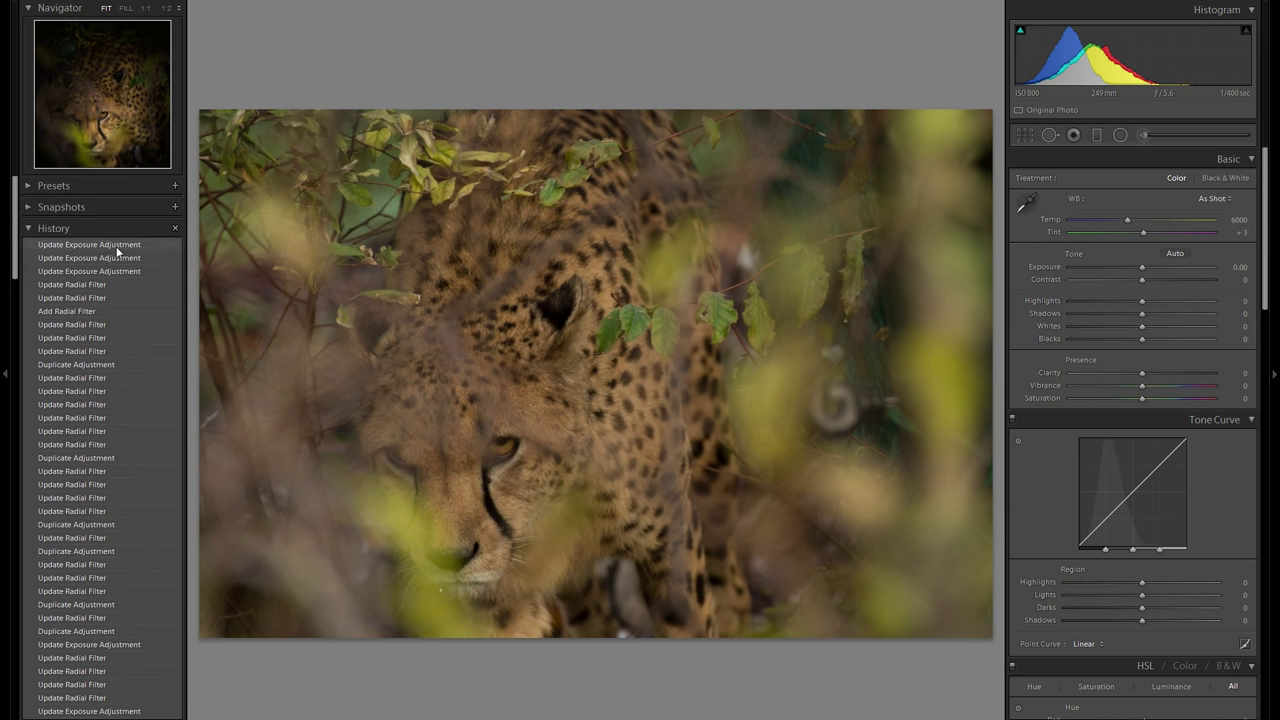
pyautogui.click(117, 245)
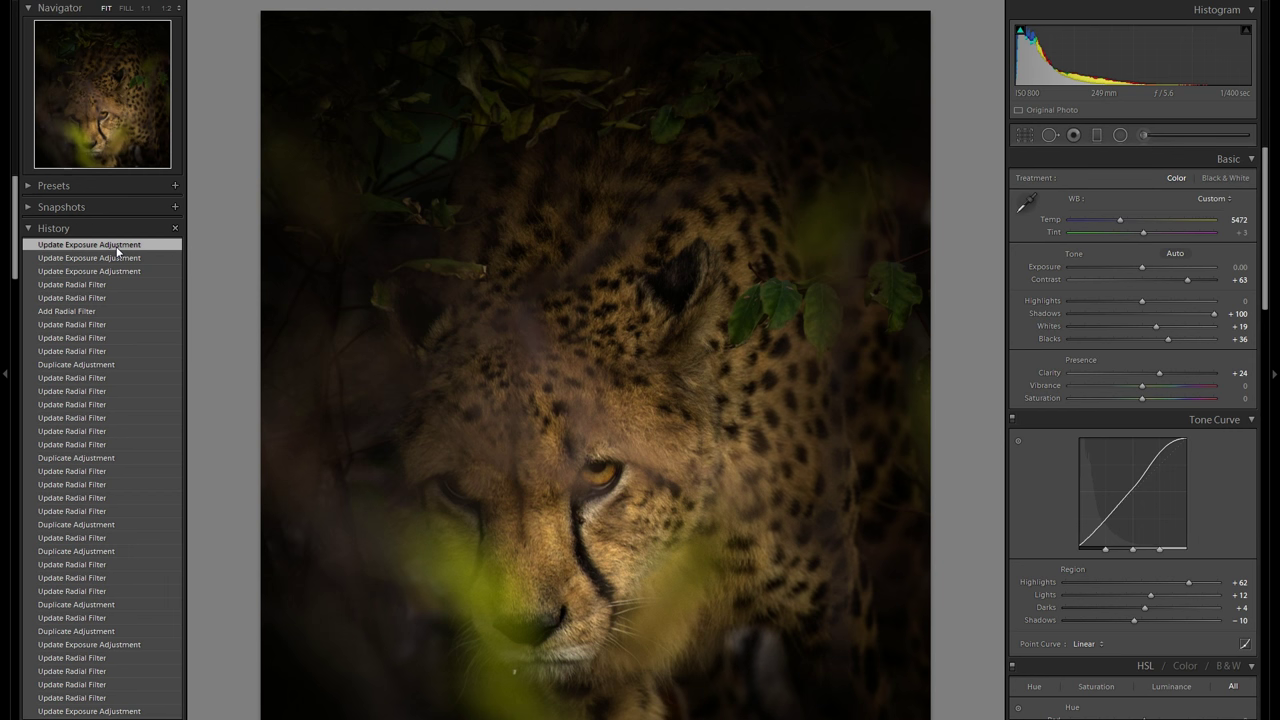
# Compare the photo before and after editing side by side, and return to the single-image view
pyautogui.click(9, 303)
pyautogui.press('y')
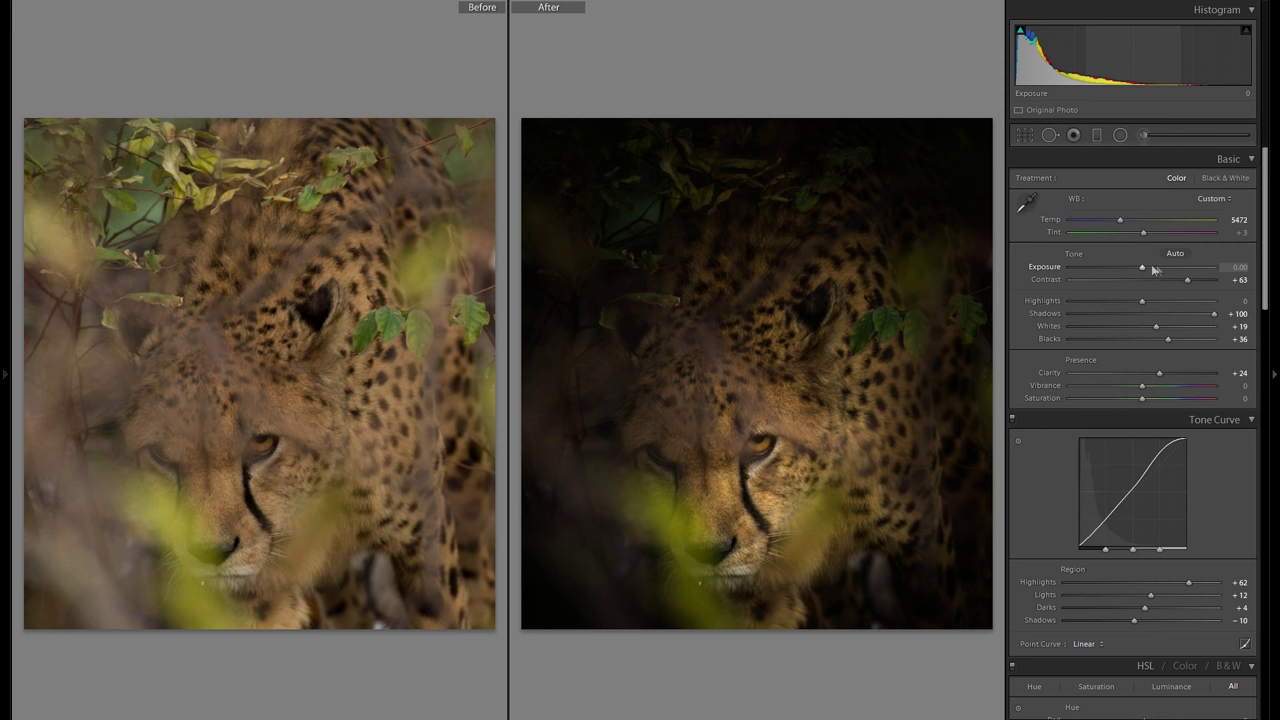
pyautogui.press('y')
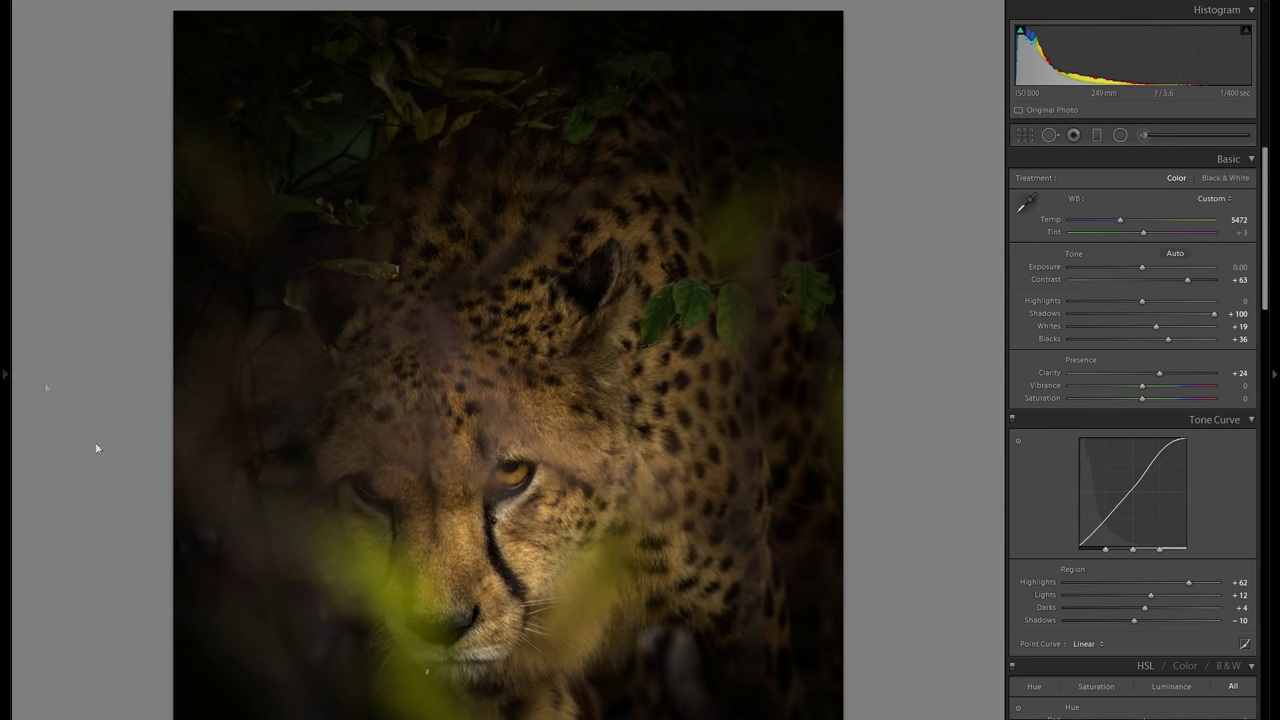
# Check the uncropped import state against the final edit once more through the history, ending on the latest adjustment
pyautogui.press('F7')
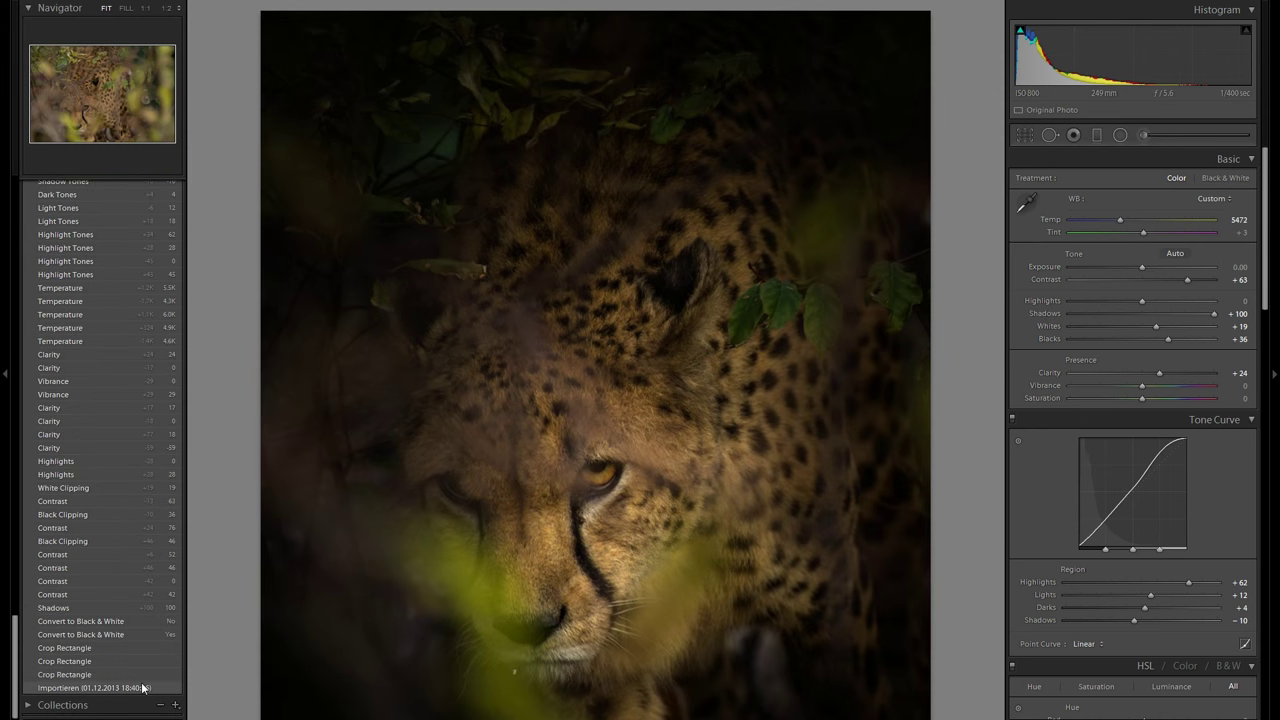
pyautogui.click(143, 686)
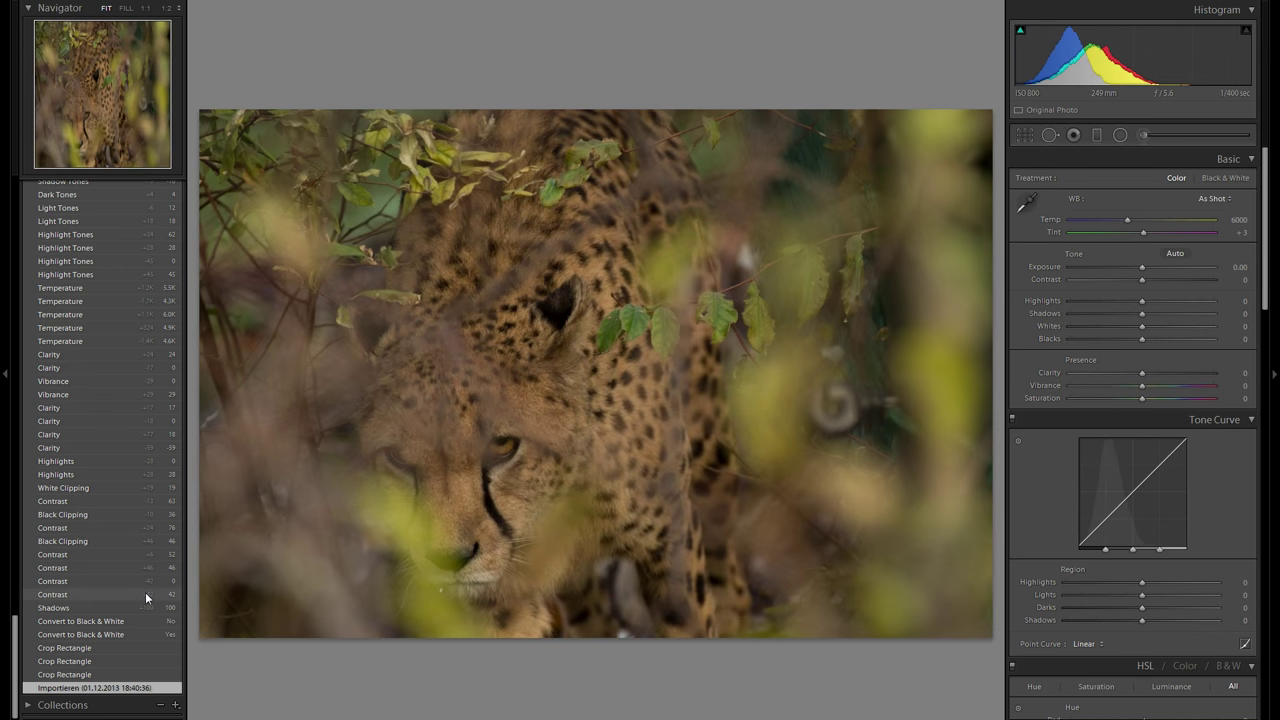
pyautogui.scroll(15, 145, 590)
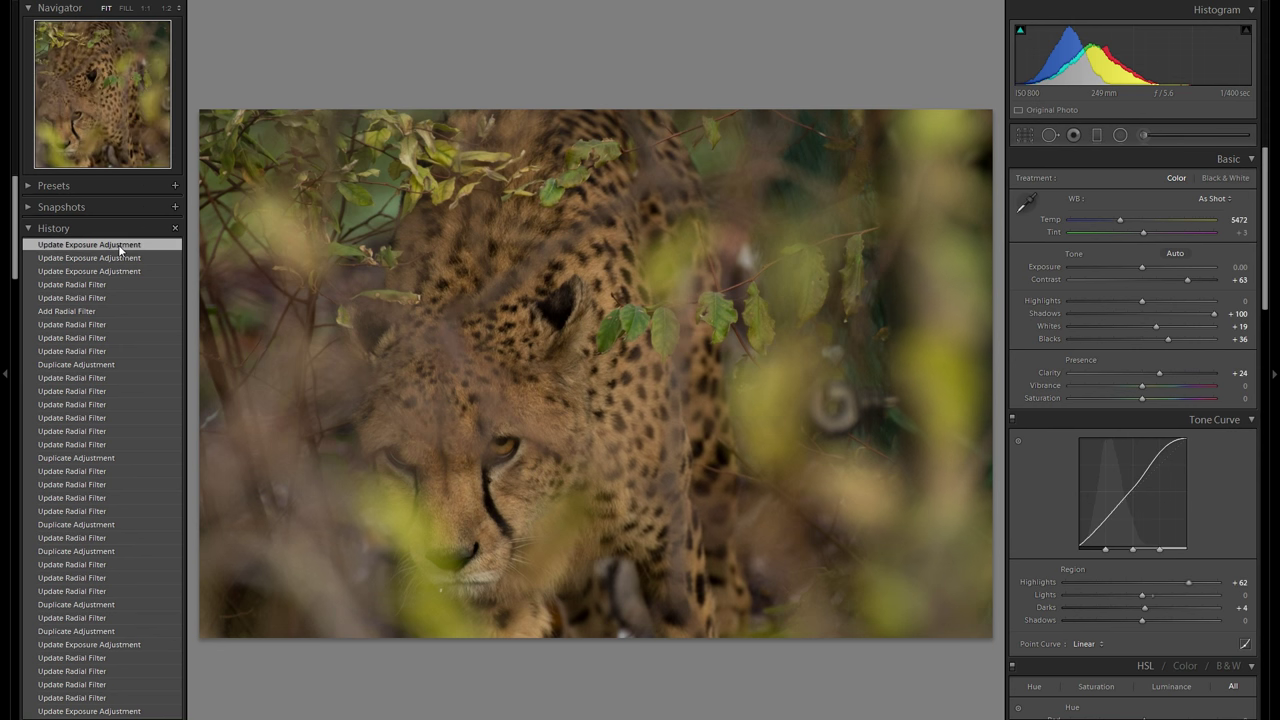
pyautogui.click(122, 245)
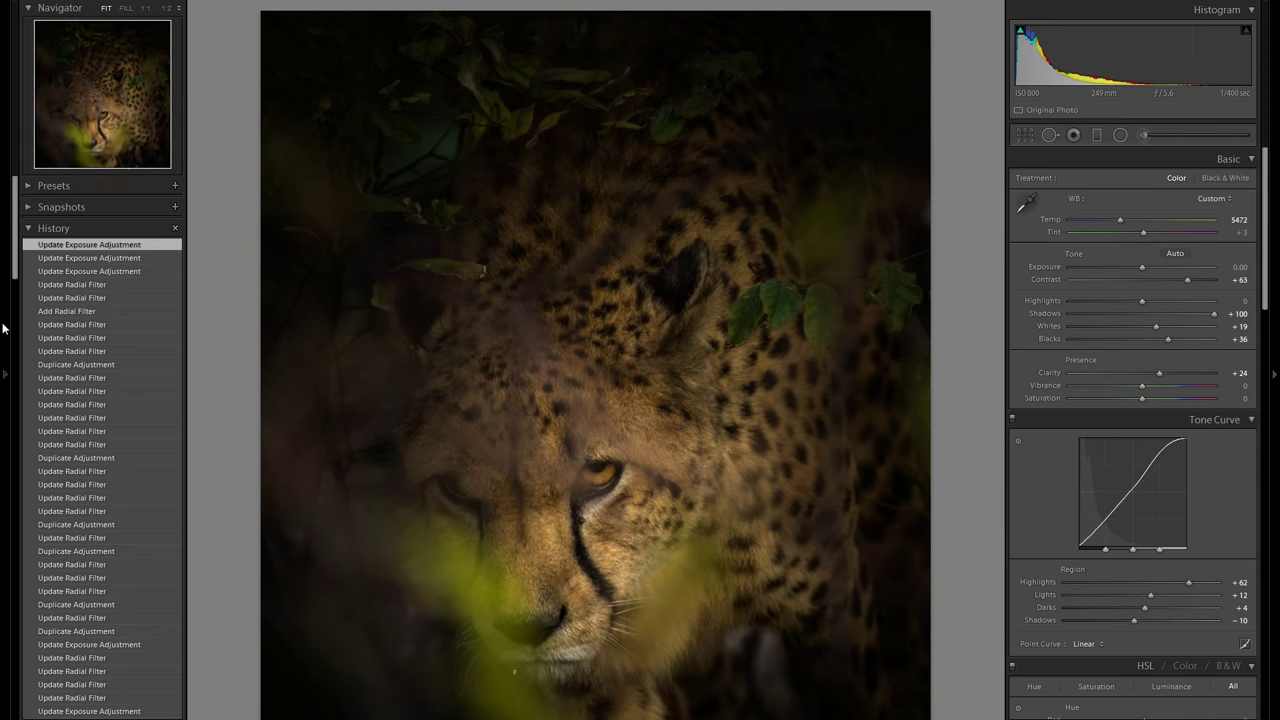
pyautogui.click(3, 328)
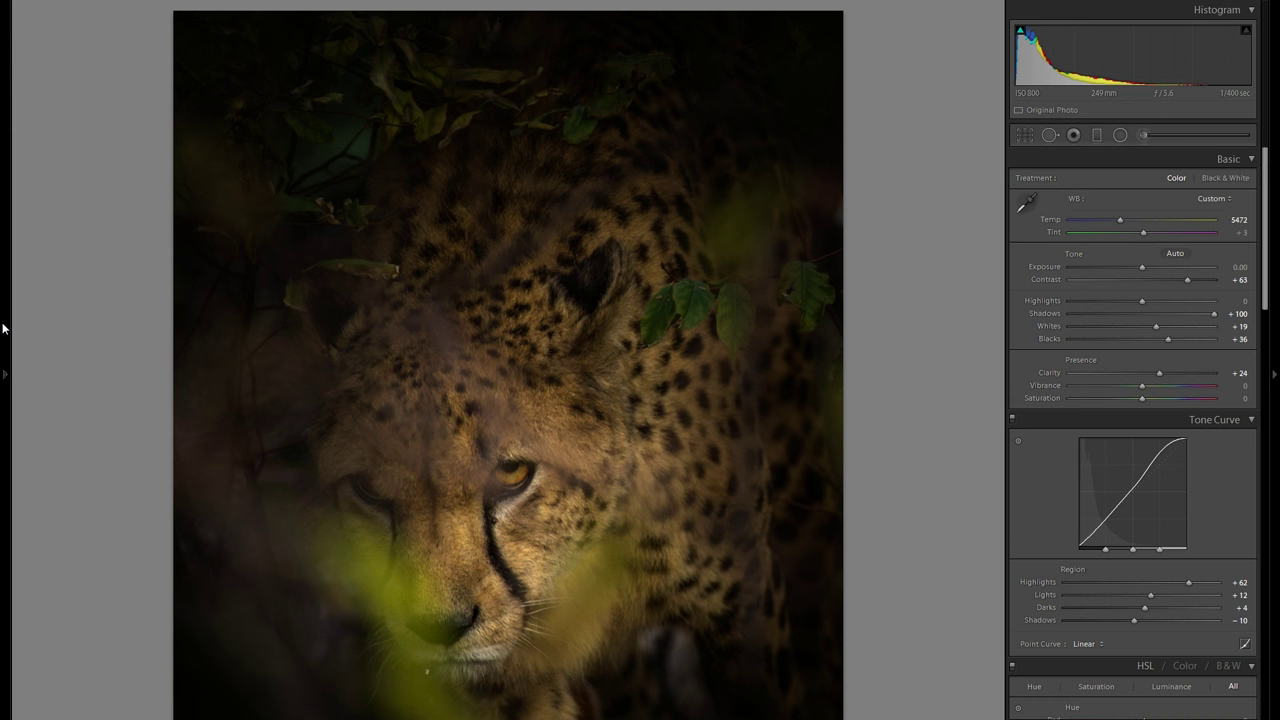